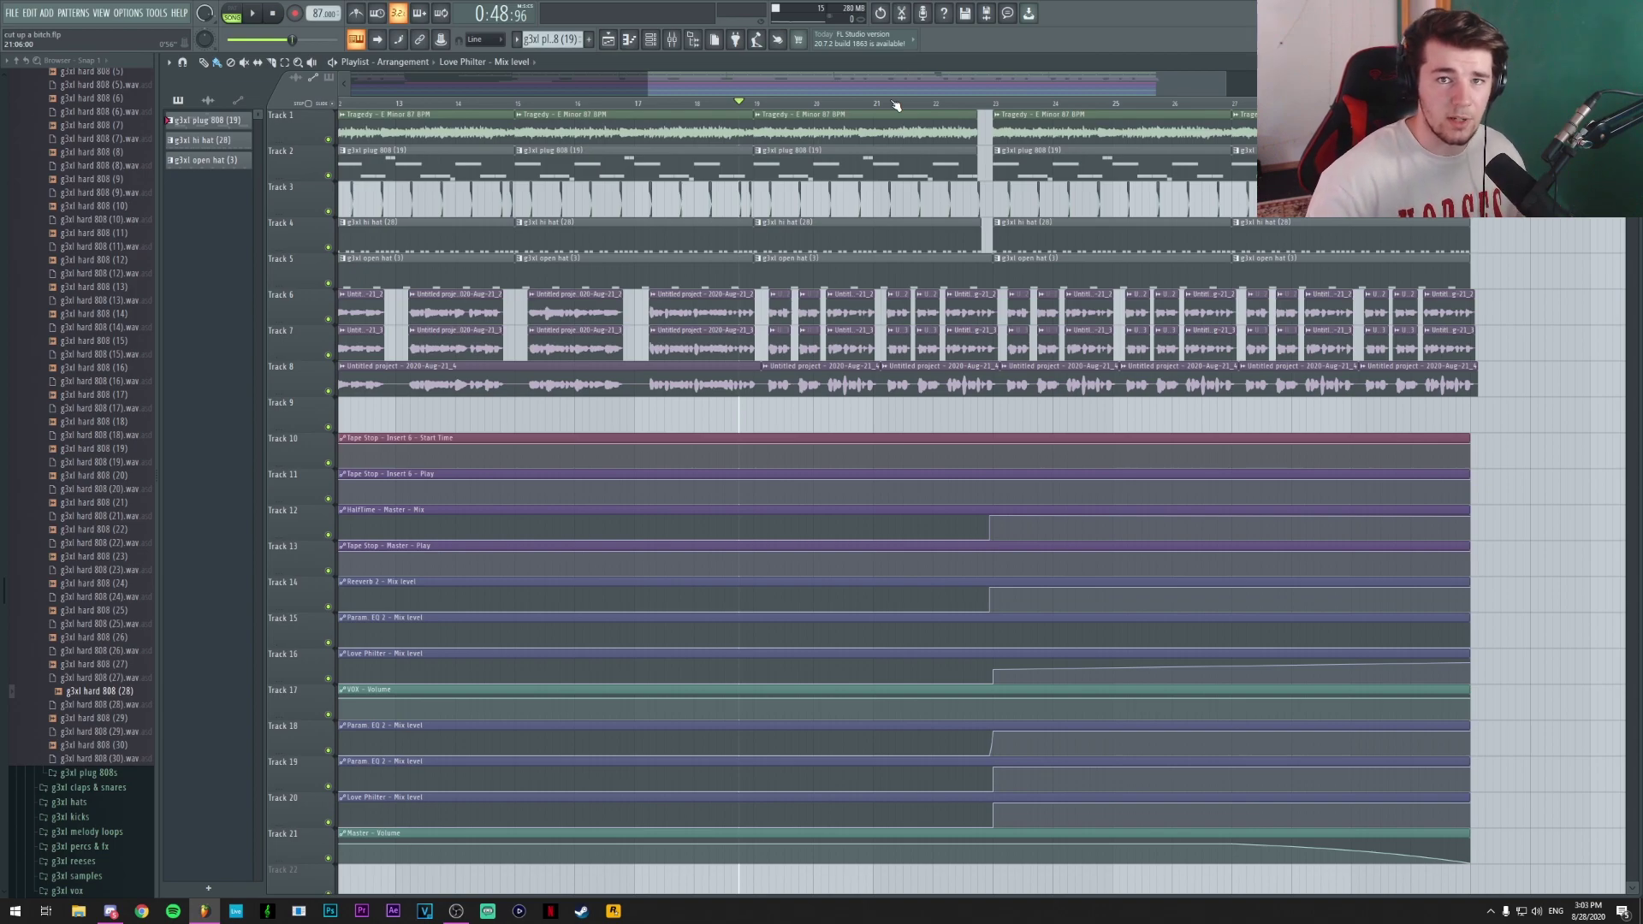
# - Play the arrangement through the section where the automation changes around bar 23, and stop playback
pyautogui.press('space')
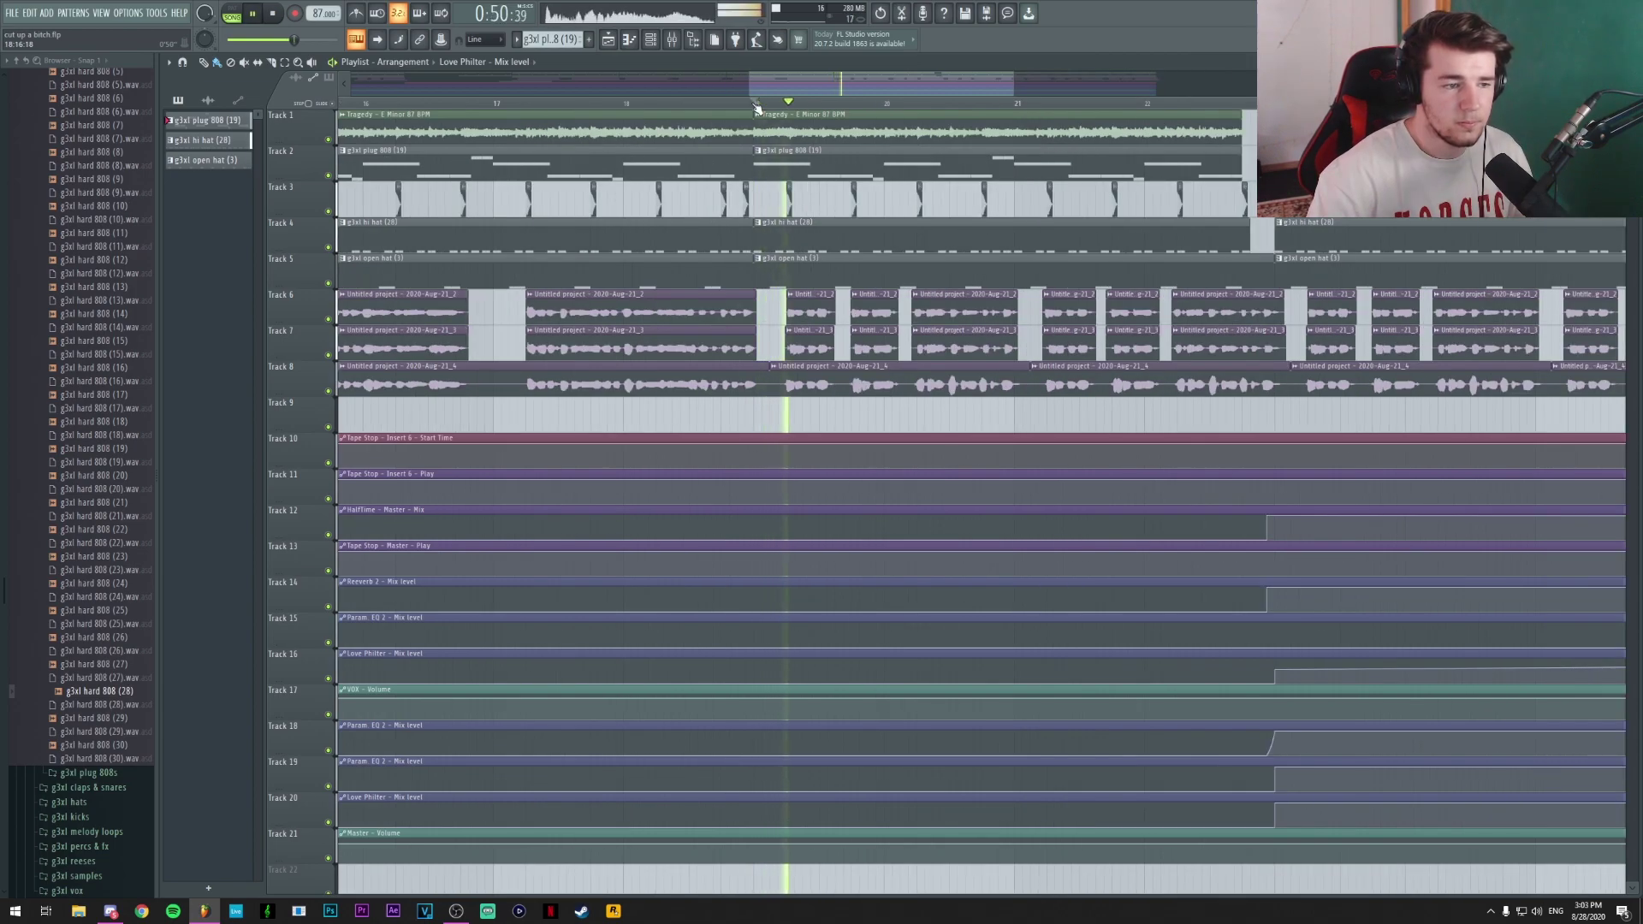
pyautogui.scroll(-5, 757, 107)
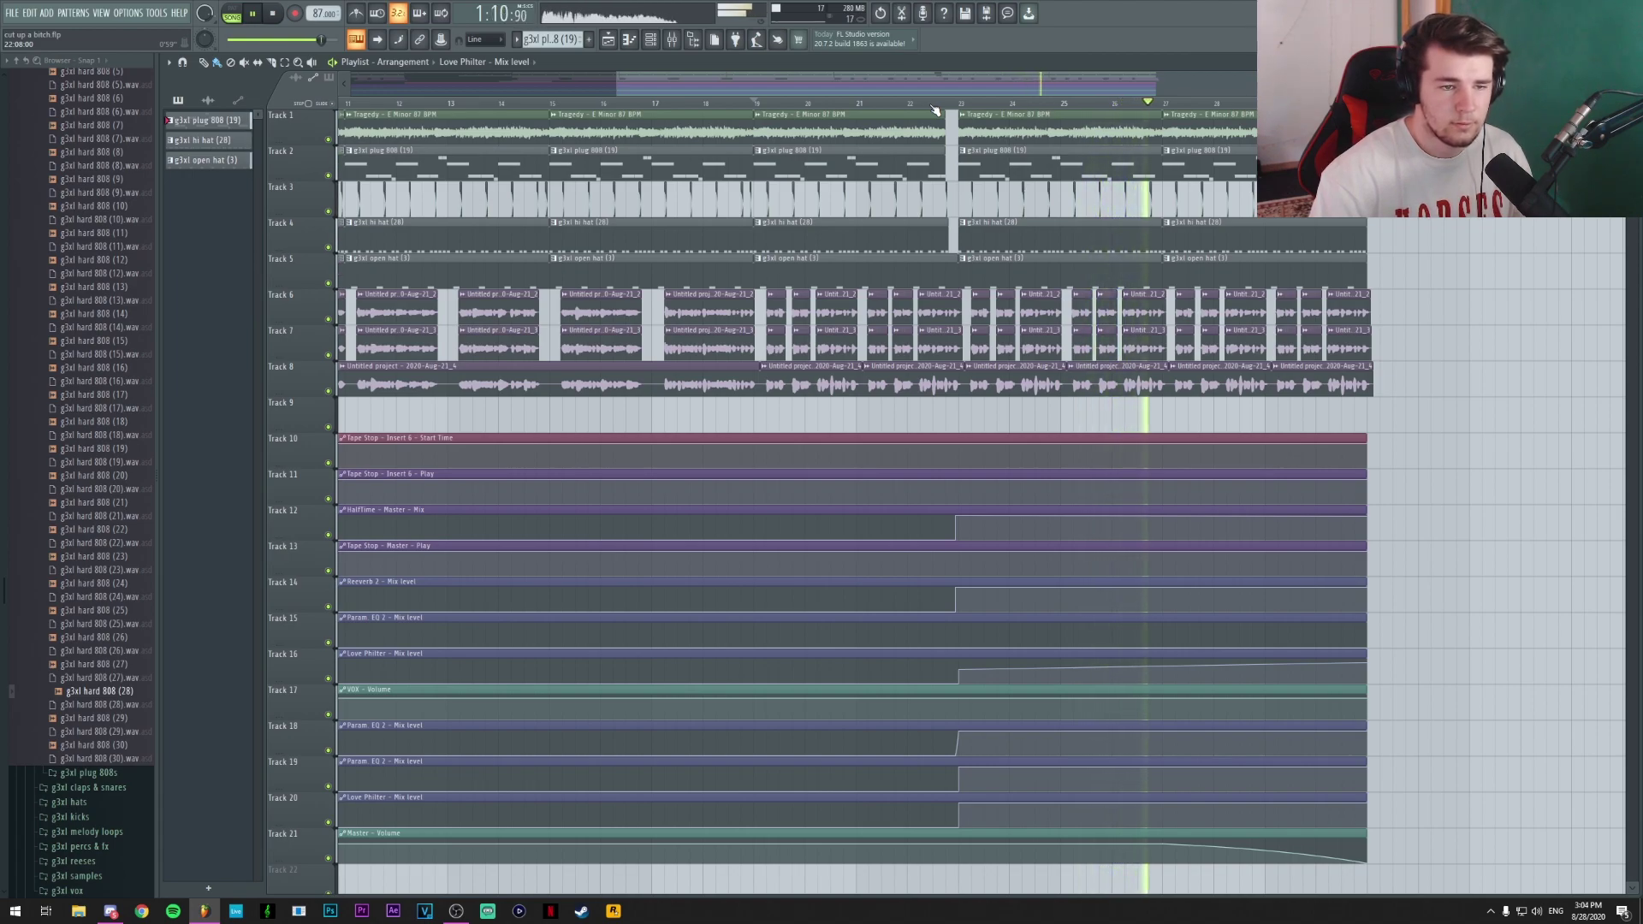
pyautogui.click(282, 13)
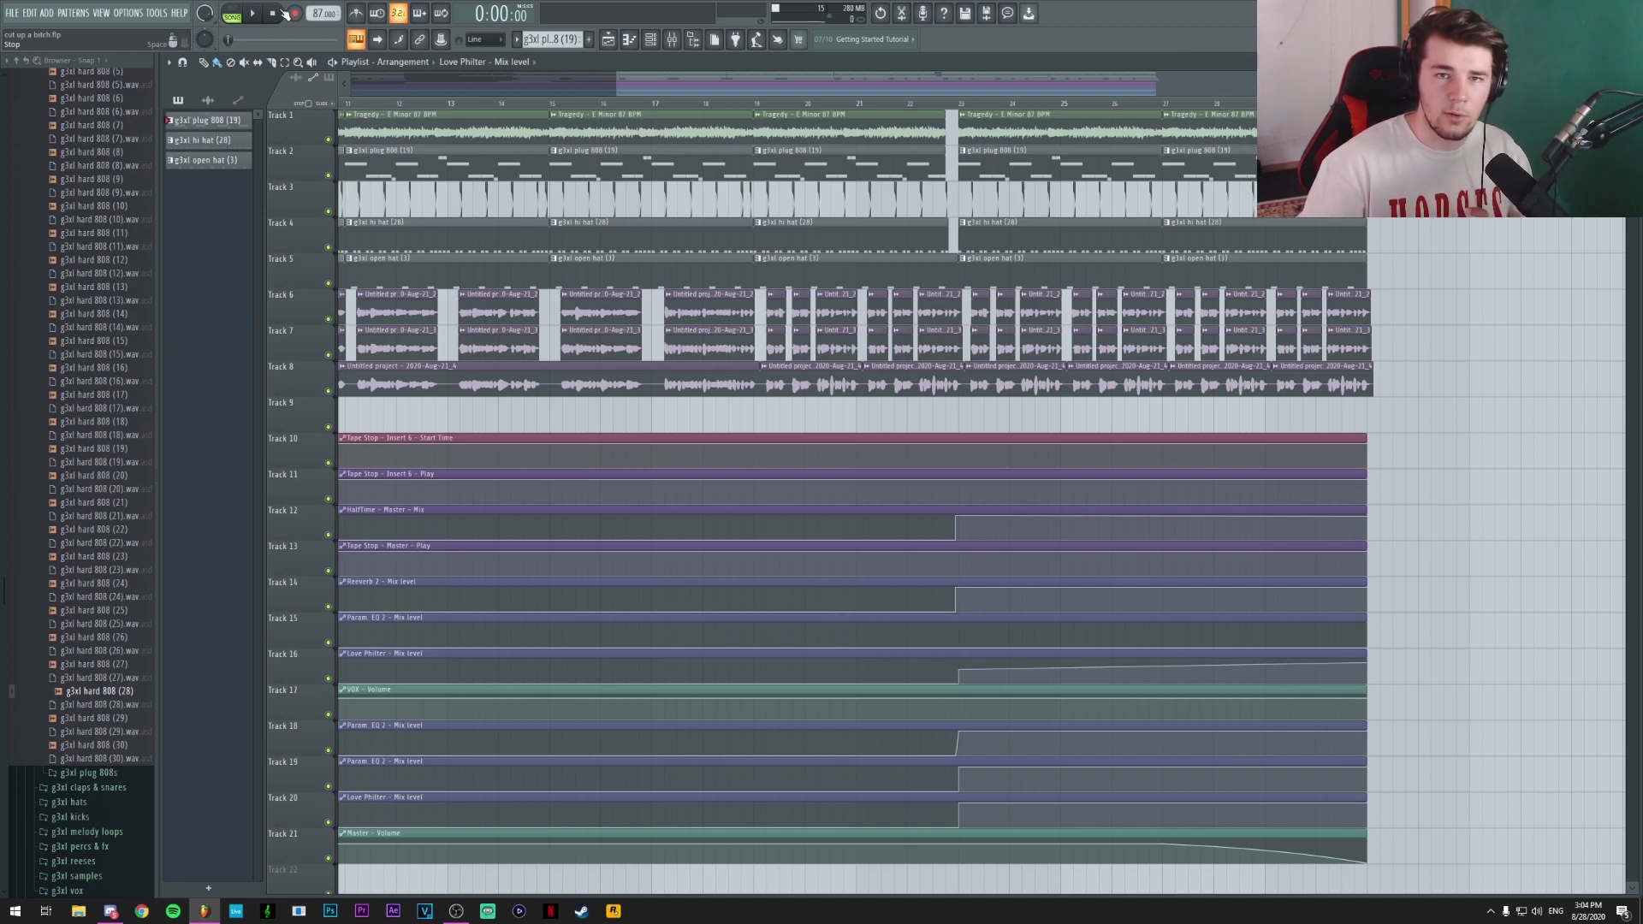
# - Place the playhead just before the gap at bar 23 and play the transition with the Master channel's mixer effects in view
pyautogui.click(934, 103)
pyautogui.scroll(2, 938, 103)
pyautogui.click(672, 47)
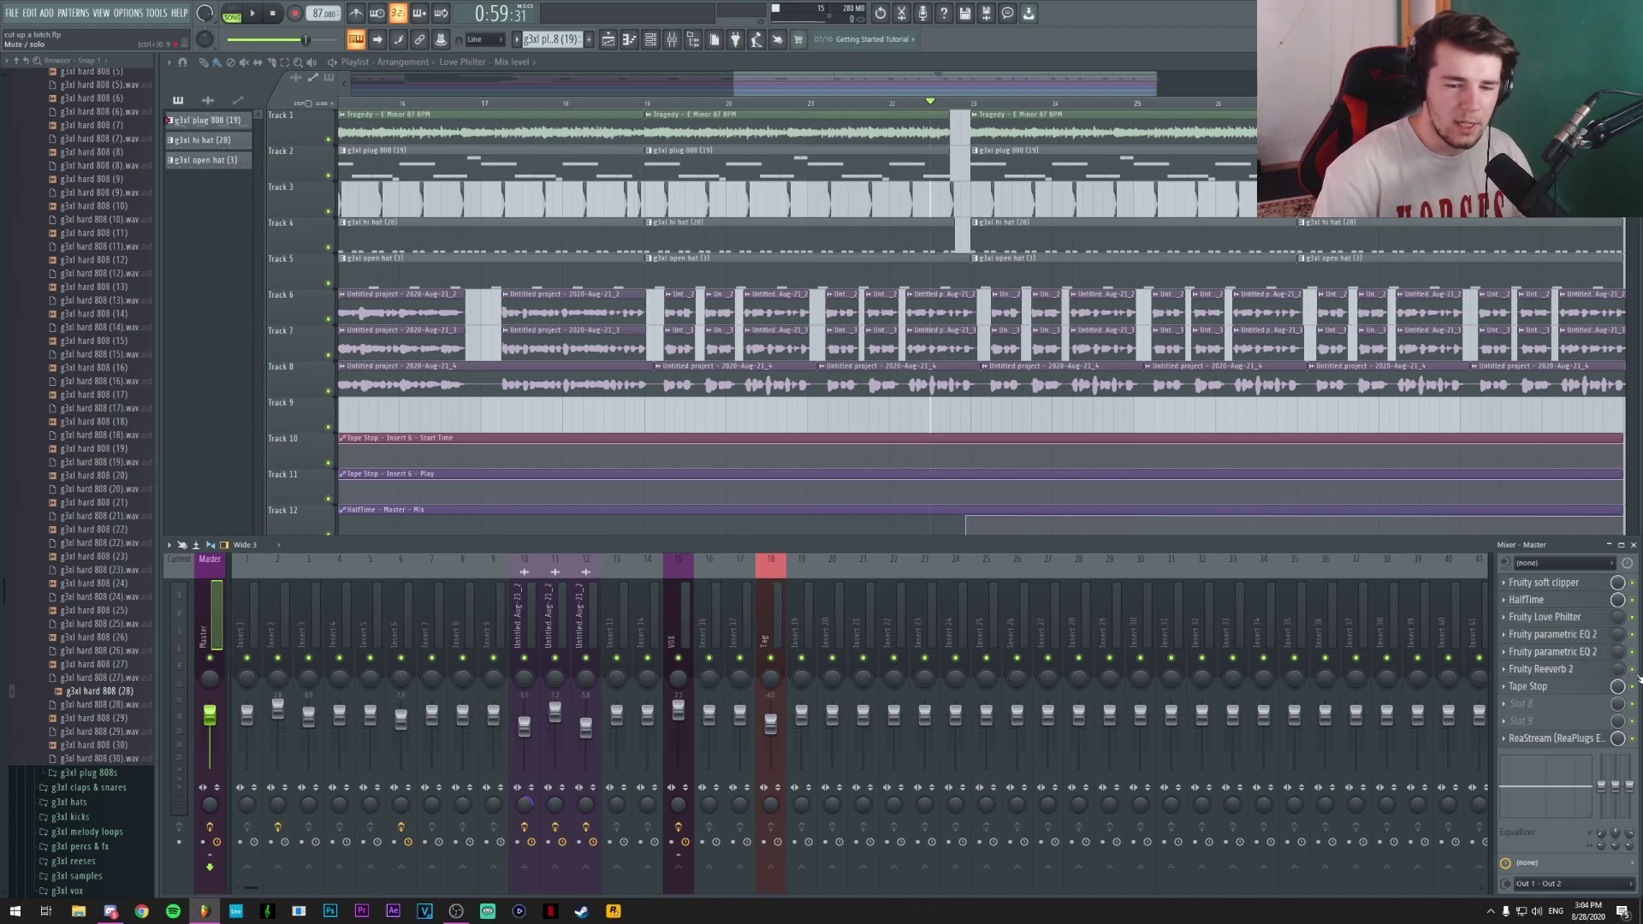
pyautogui.click(1551, 652)
pyautogui.click(1550, 652)
pyautogui.press('space')
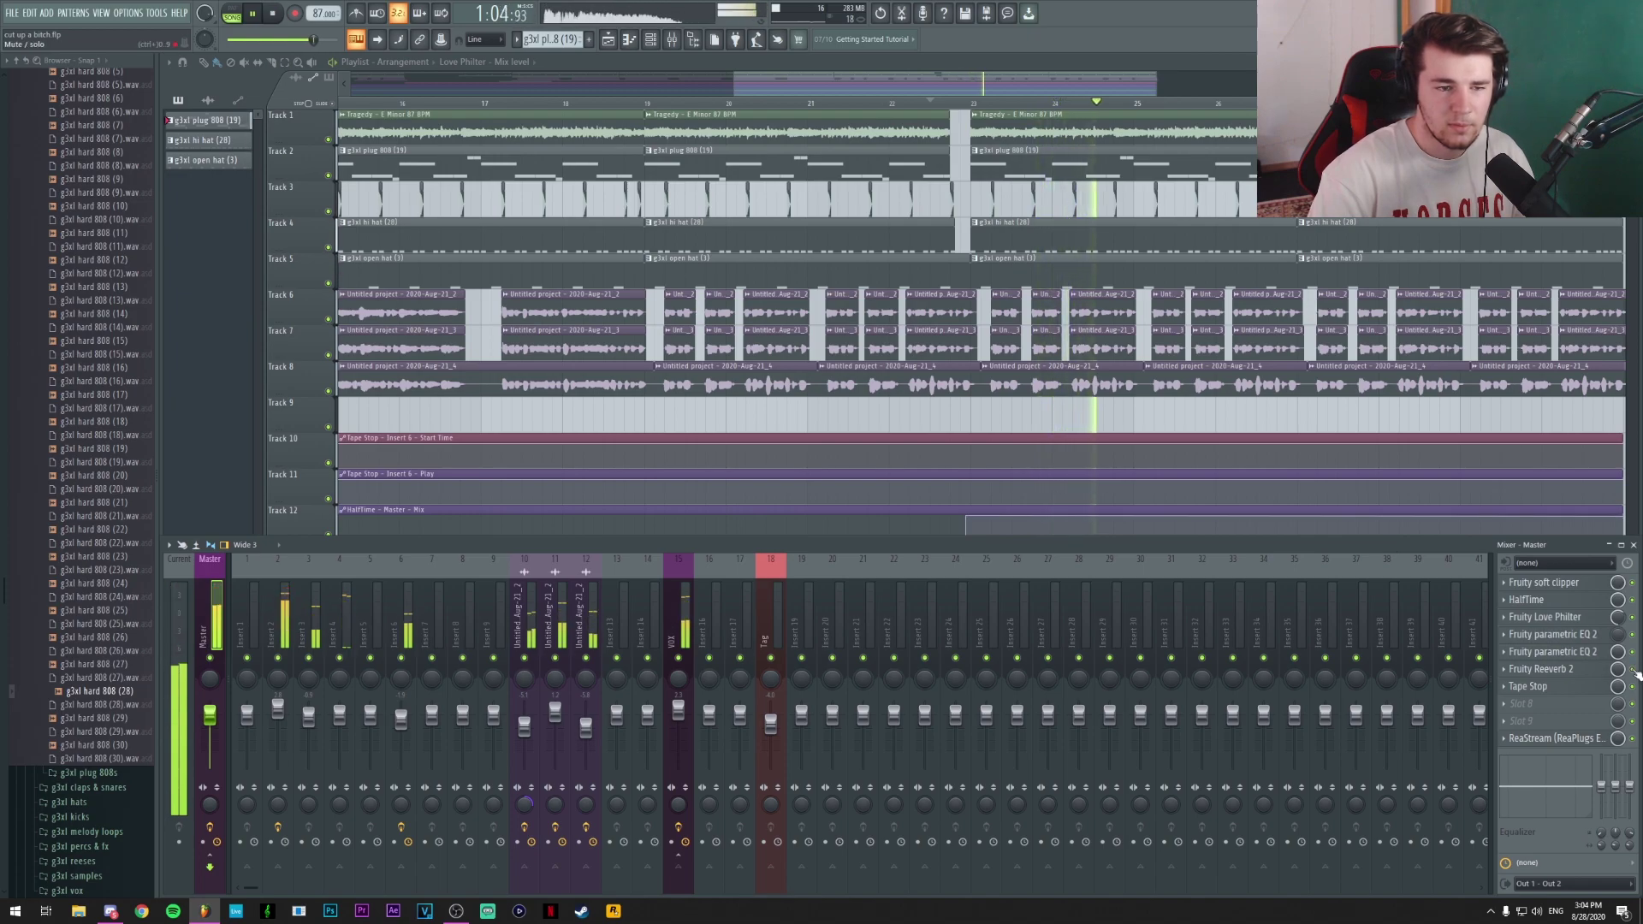
pyautogui.press('space')
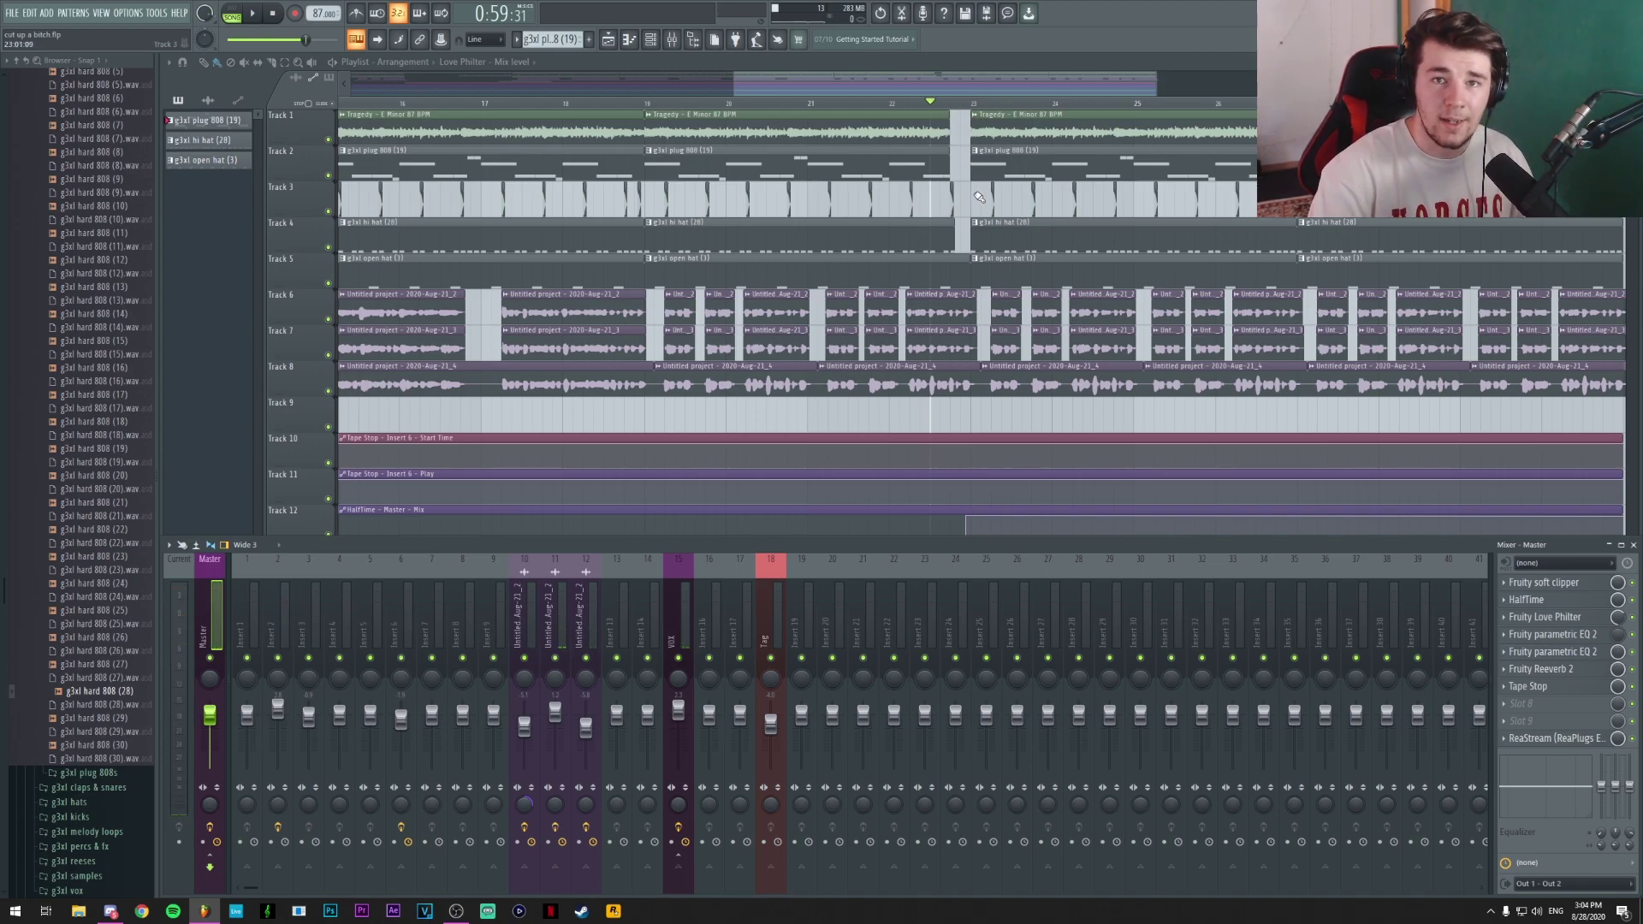
# - Show the HalfTime effect from the Master channel and move its window over the arrangement
pyautogui.scroll(-3, 1019, 94)
pyautogui.press('F9')
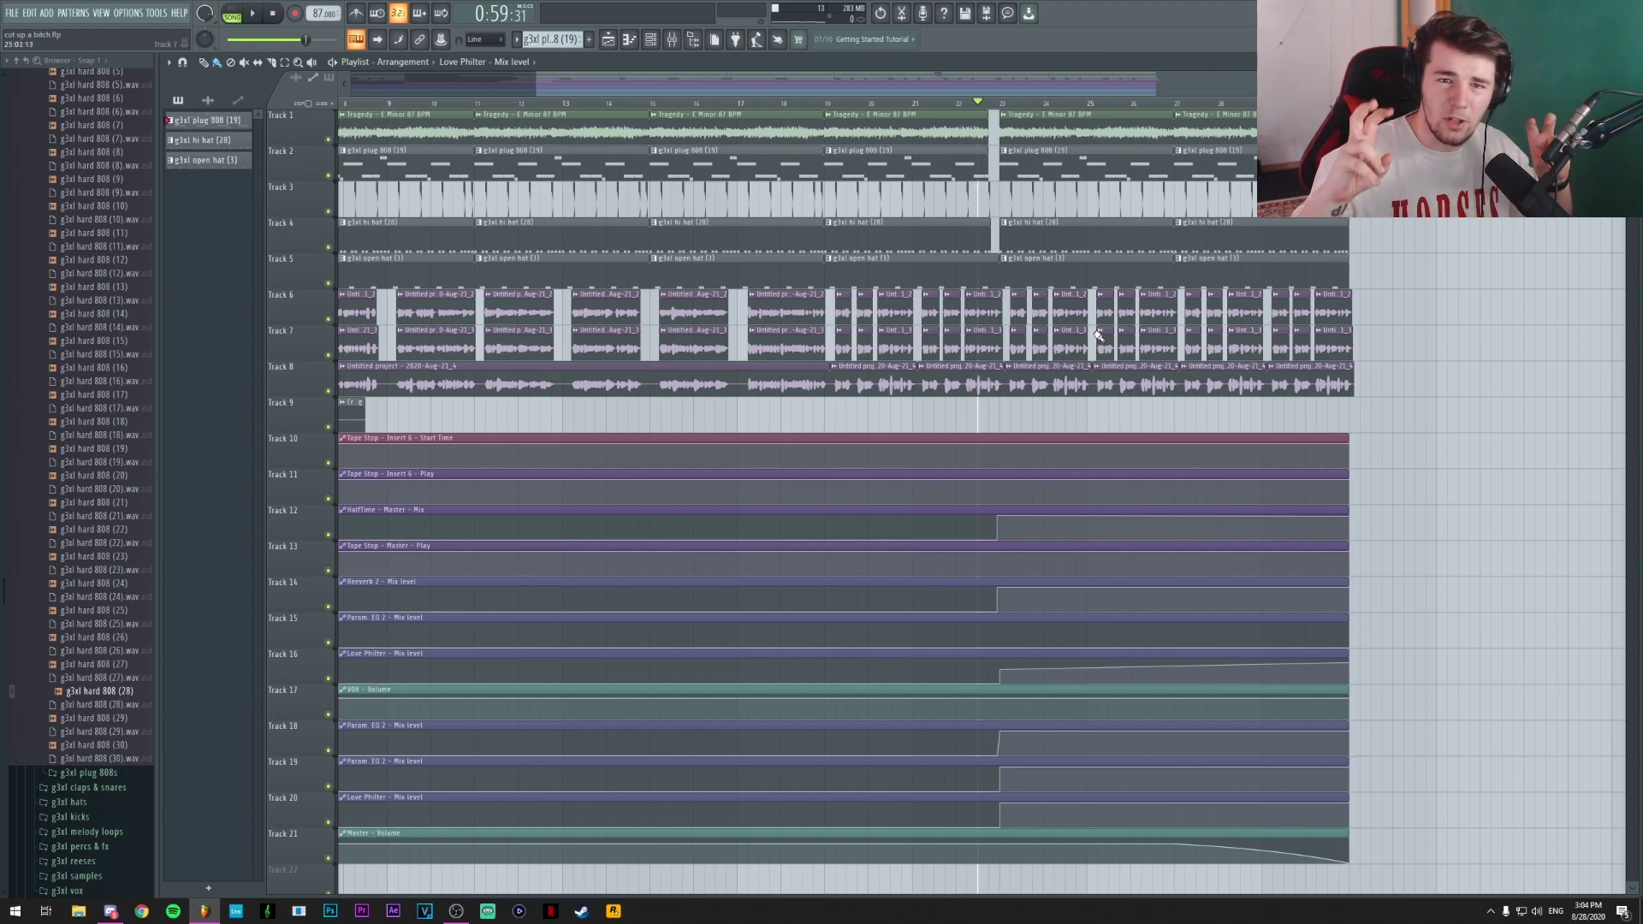
pyautogui.scroll(2, 1004, 107)
pyautogui.click(629, 40)
pyautogui.click(651, 42)
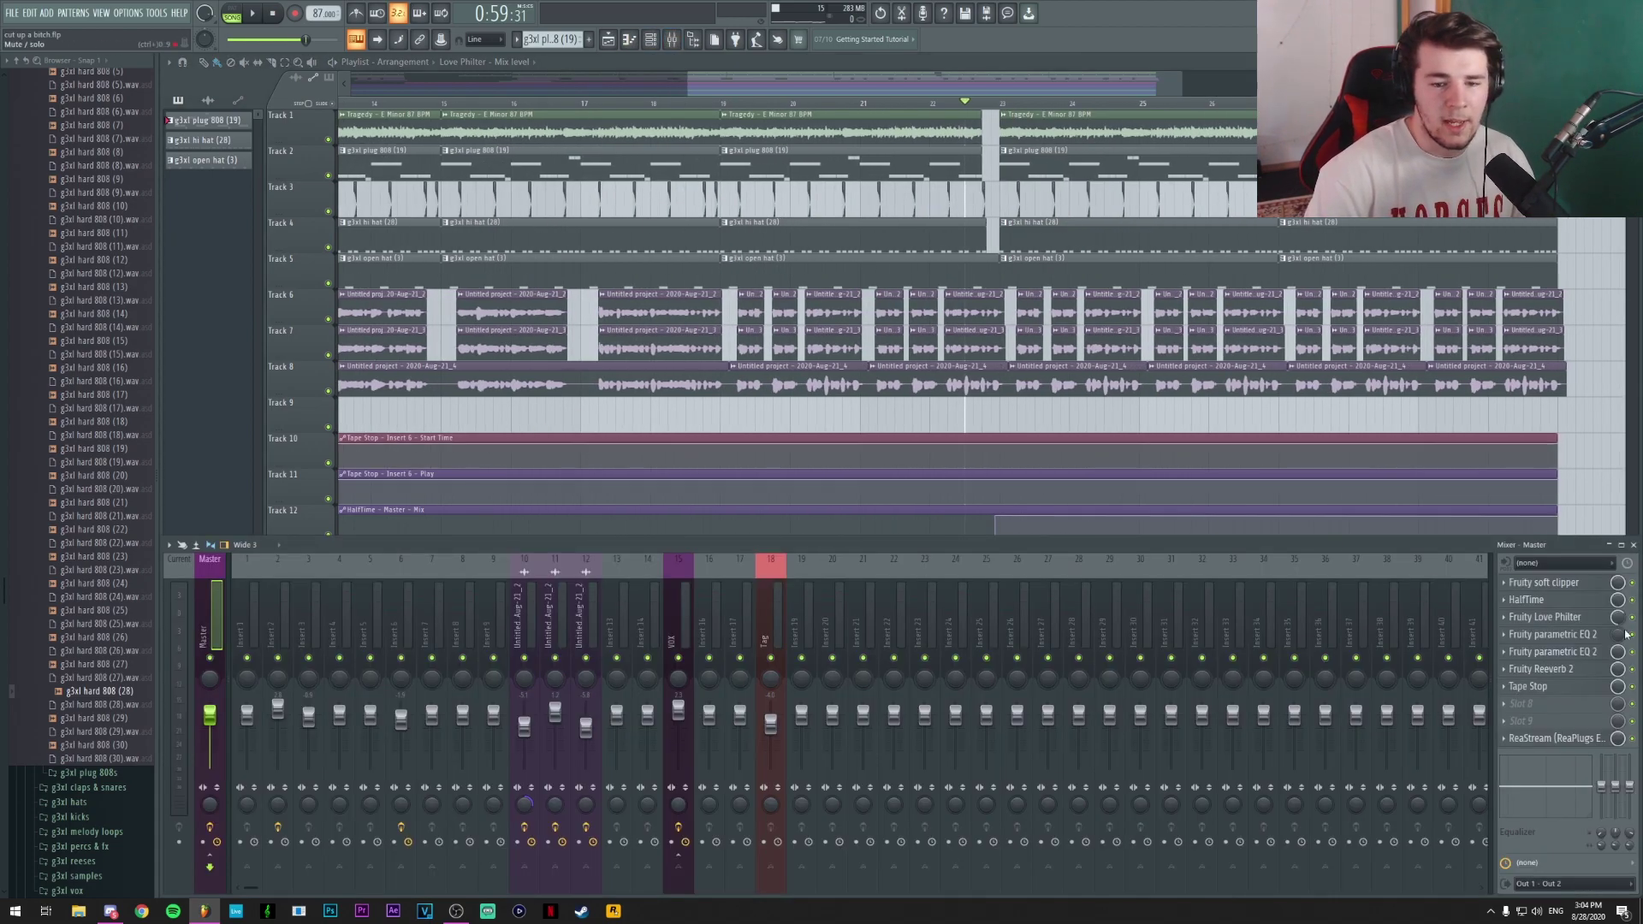
pyautogui.click(1528, 600)
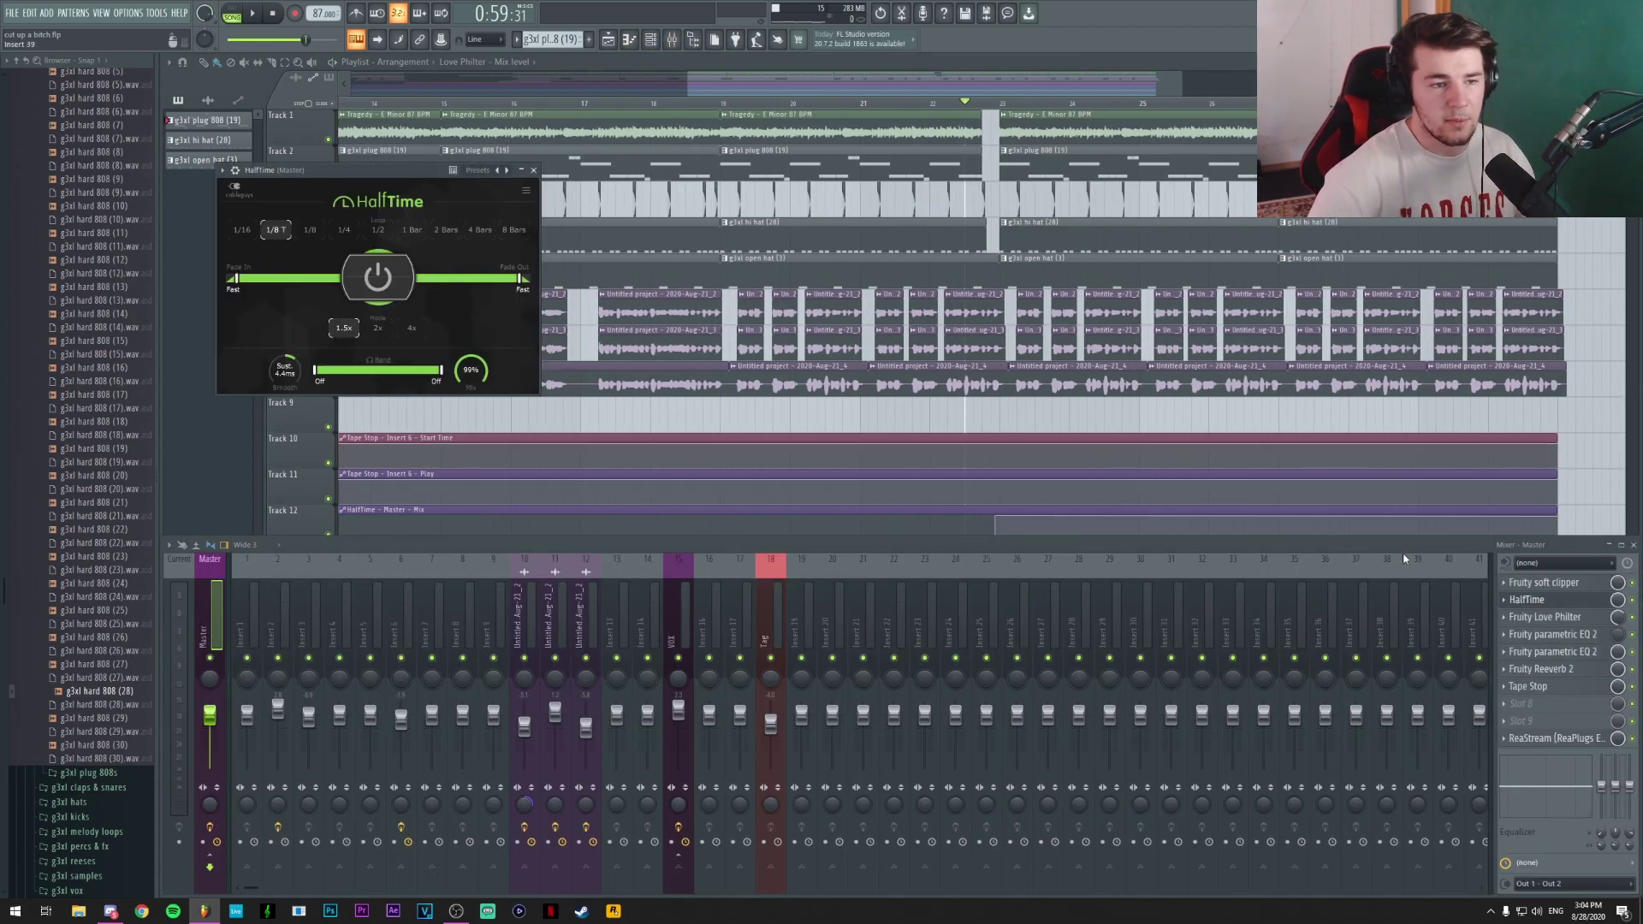
pyautogui.moveTo(419, 206); pyautogui.dragTo(859, 245)
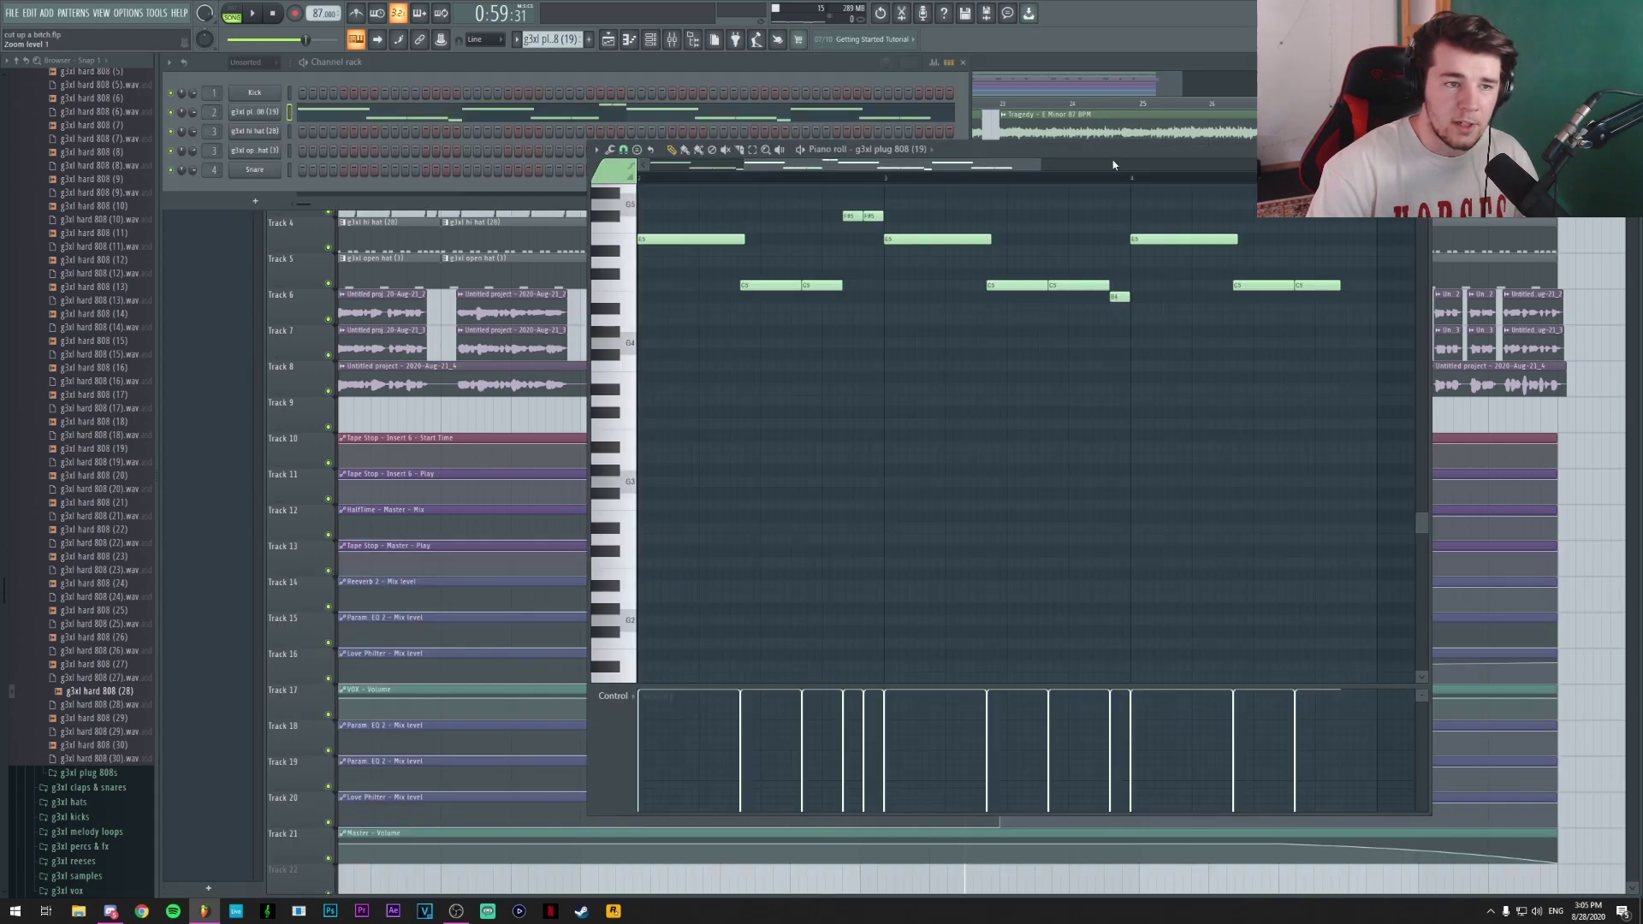
# - Examine the note pattern of the g3xl plug 808 (19) in the piano roll
pyautogui.doubleClick(1112, 159)
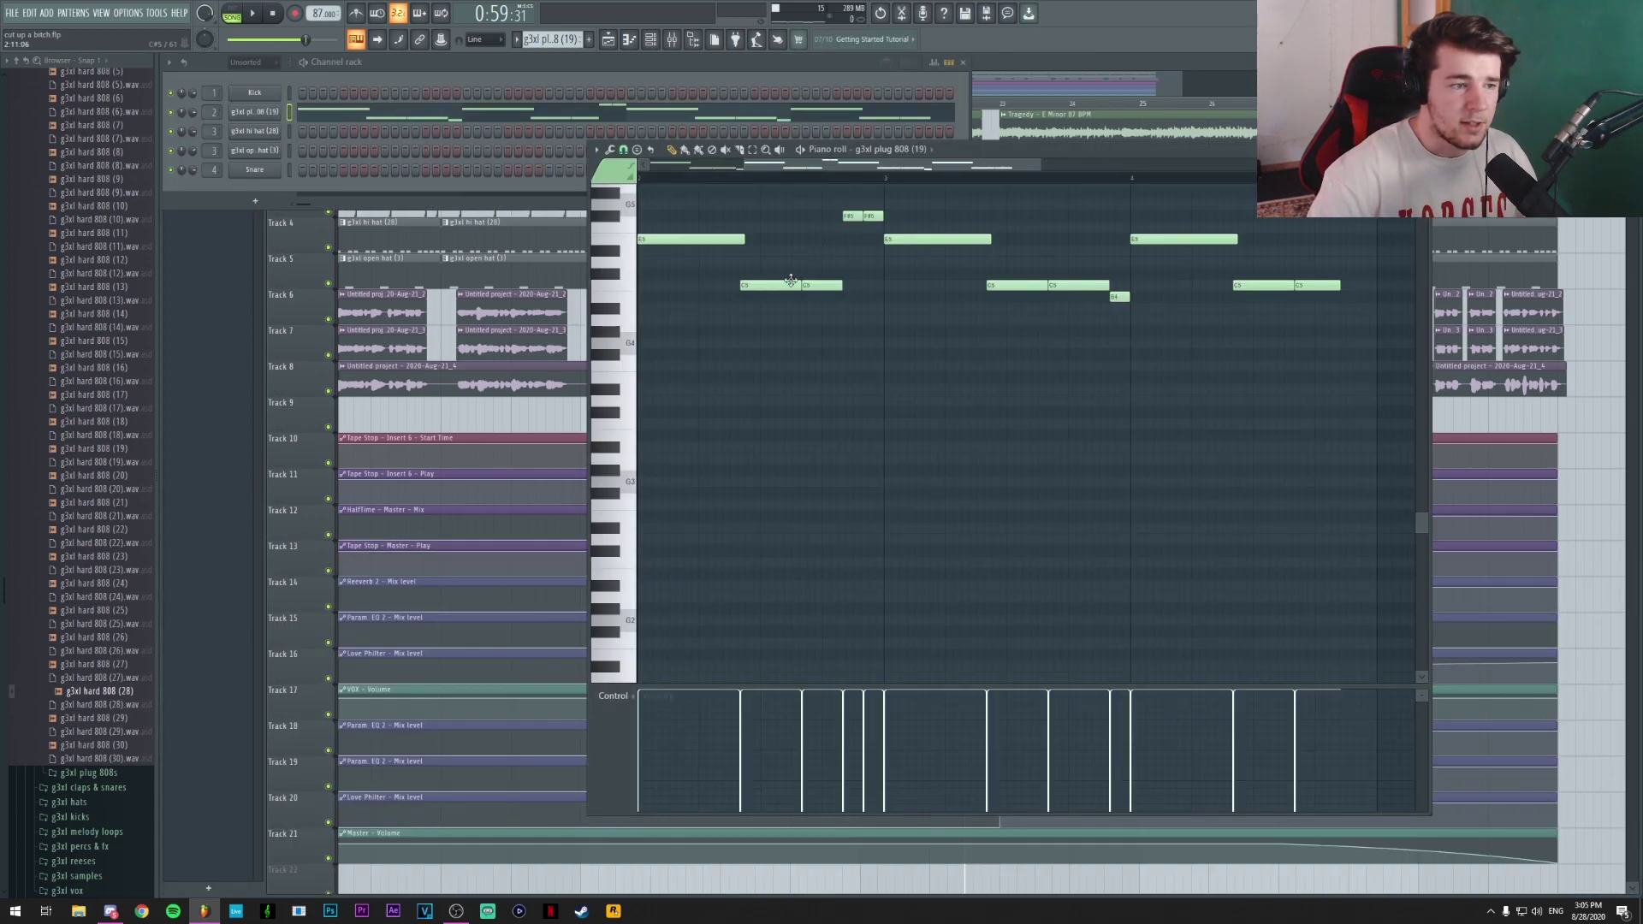
pyautogui.scroll(3, 737, 182)
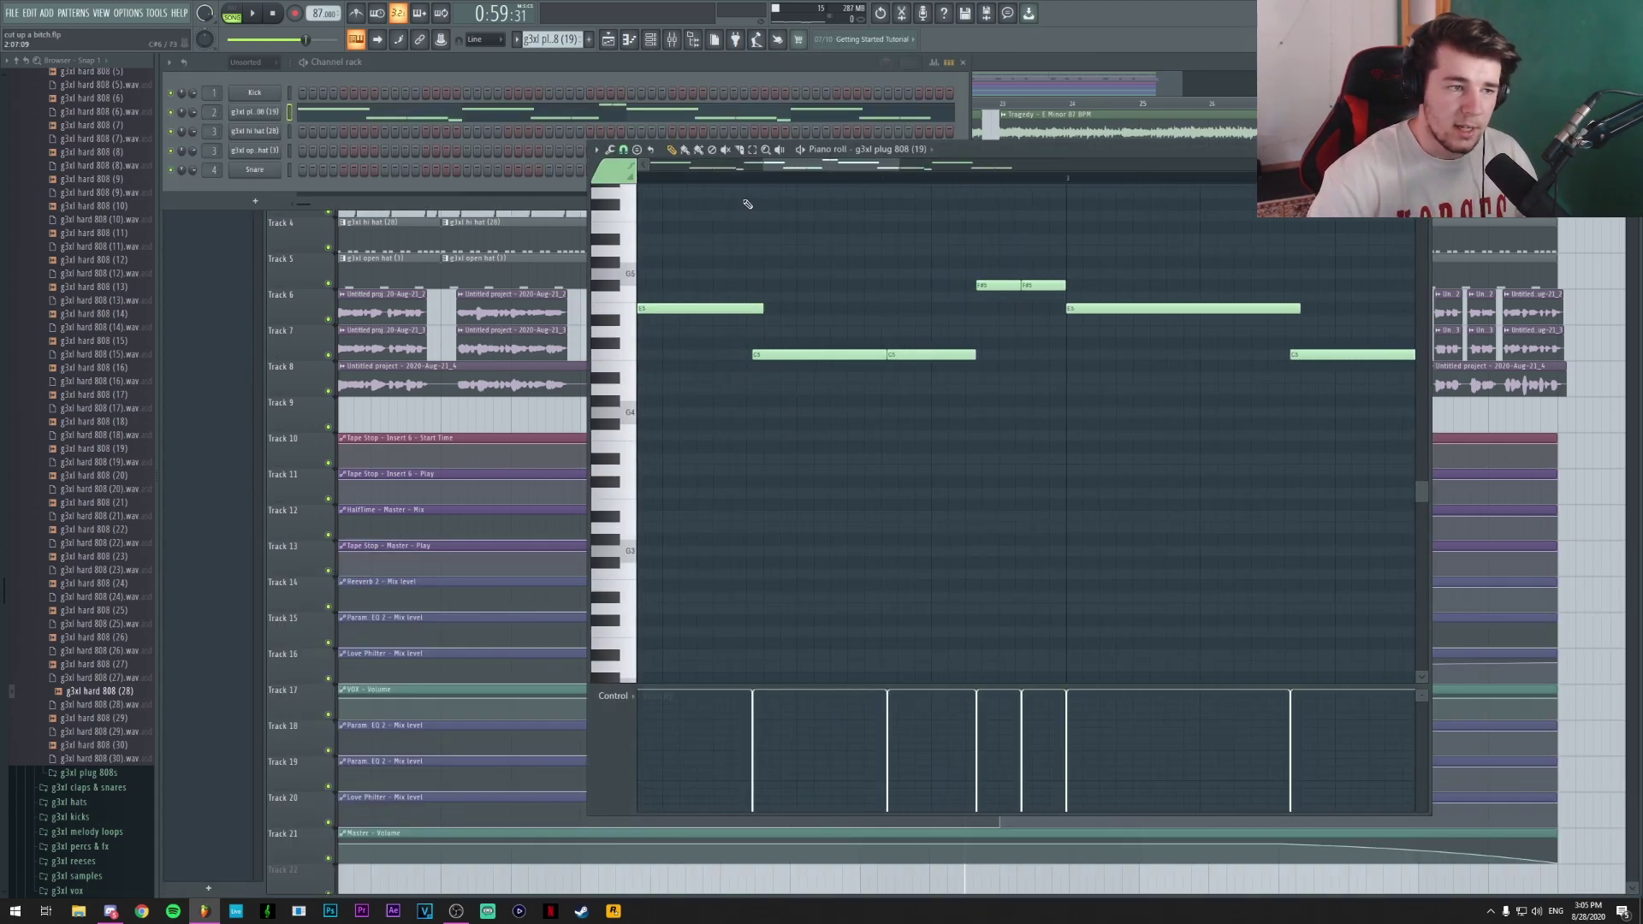
pyautogui.scroll(-2, 748, 180)
# - Show Fruity Love Philter from the Master channel in the mixer and view its list of presets
pyautogui.click(673, 42)
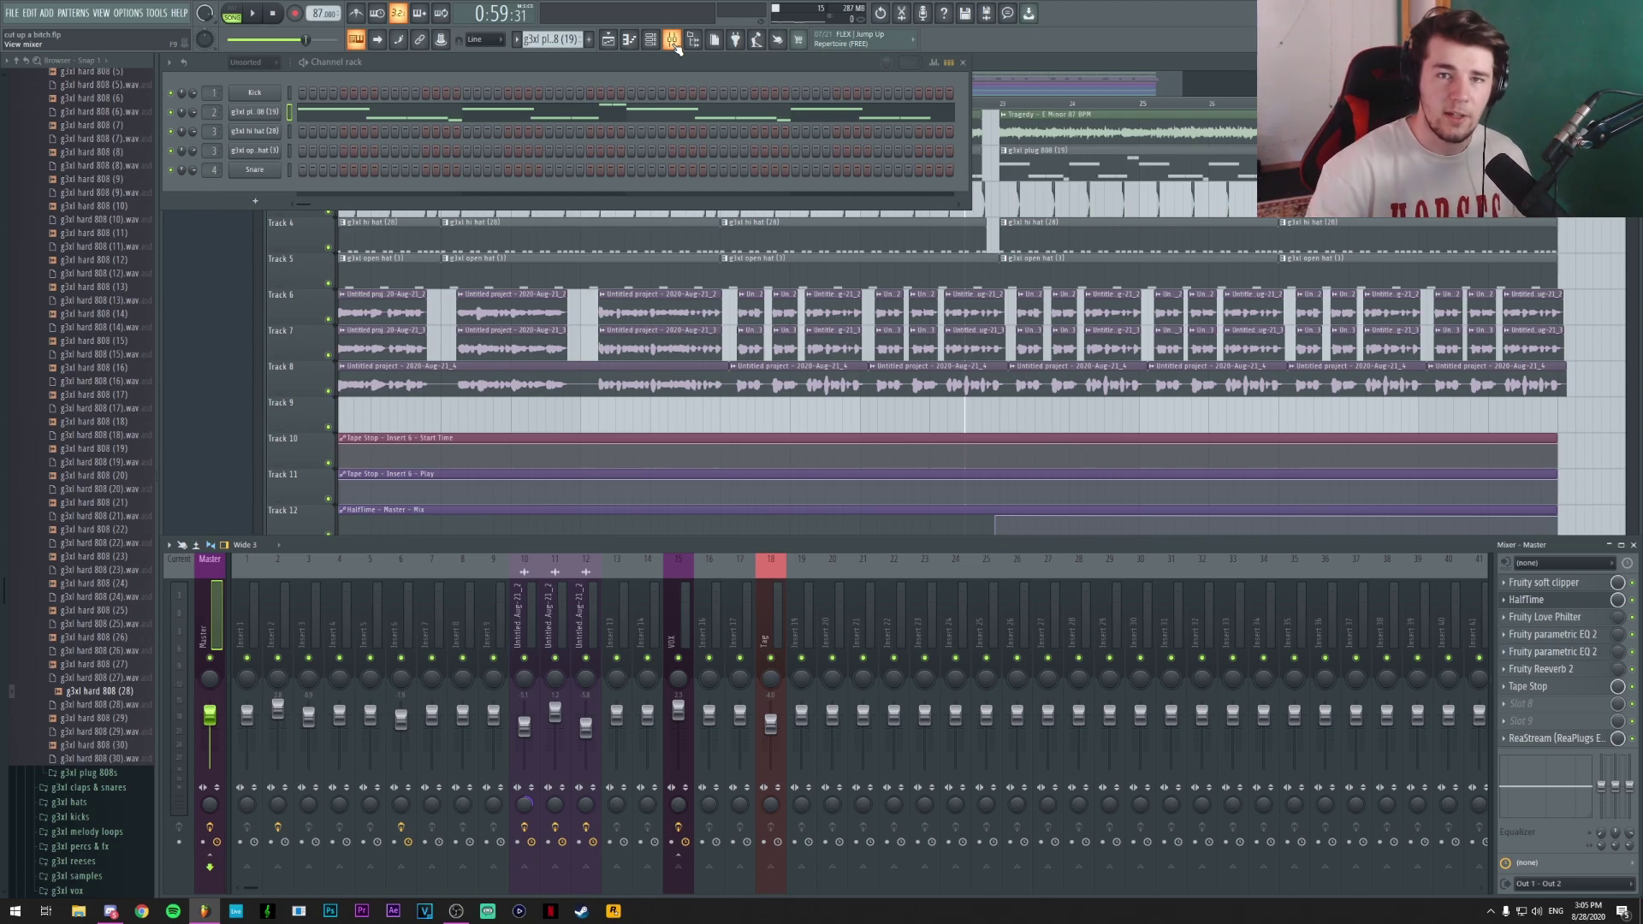
pyautogui.click(1546, 616)
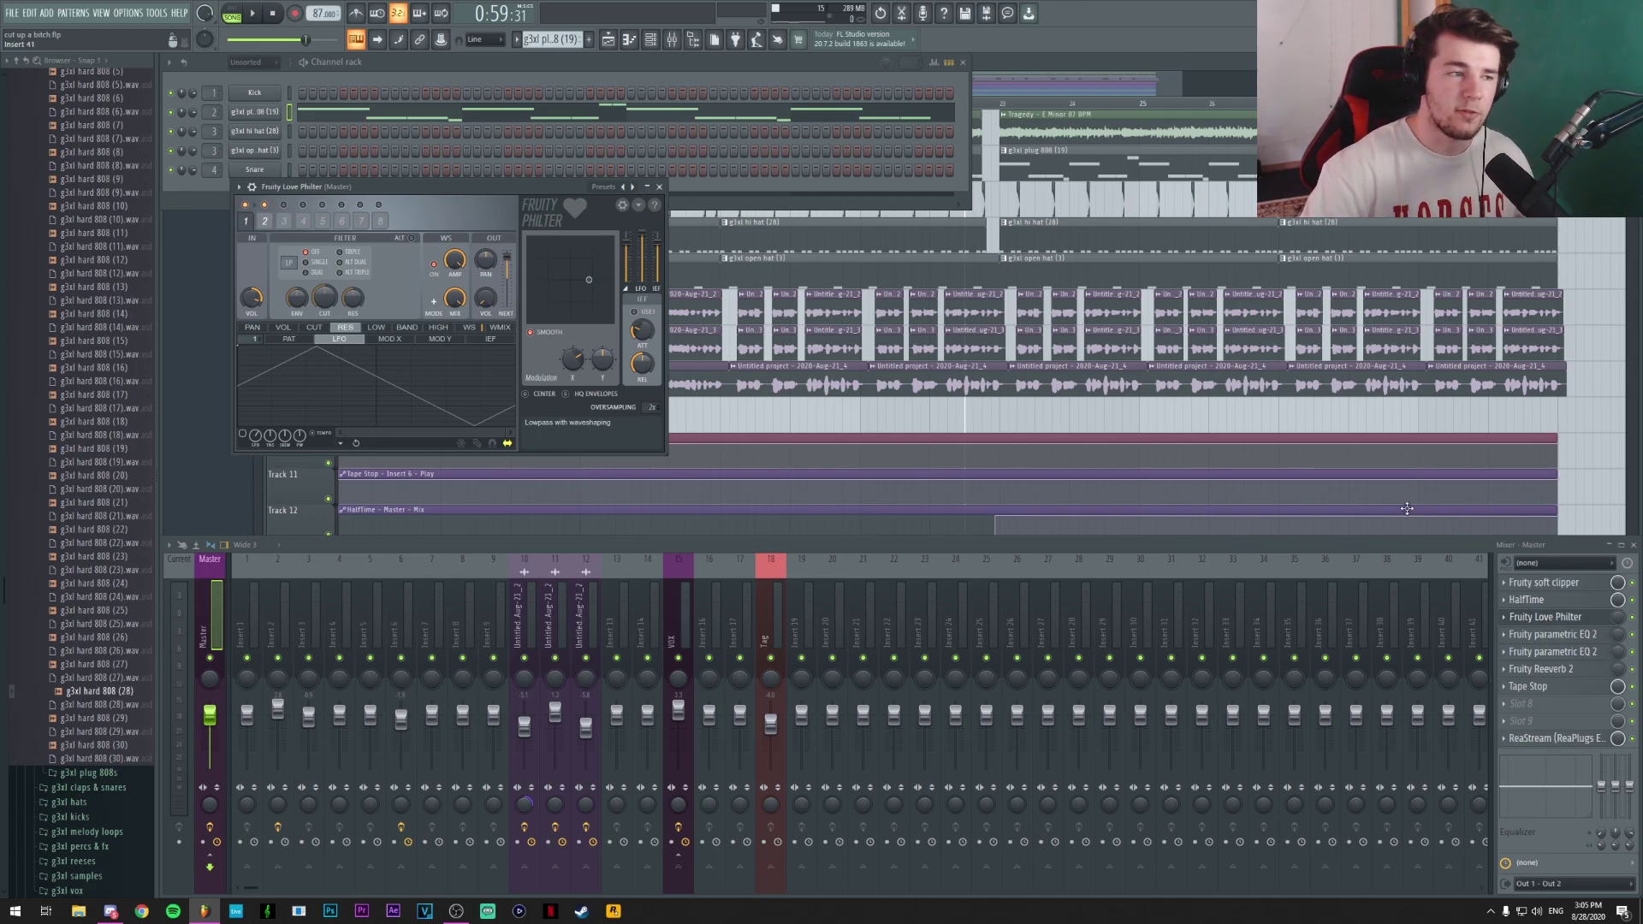
pyautogui.moveTo(506, 192); pyautogui.dragTo(708, 216)
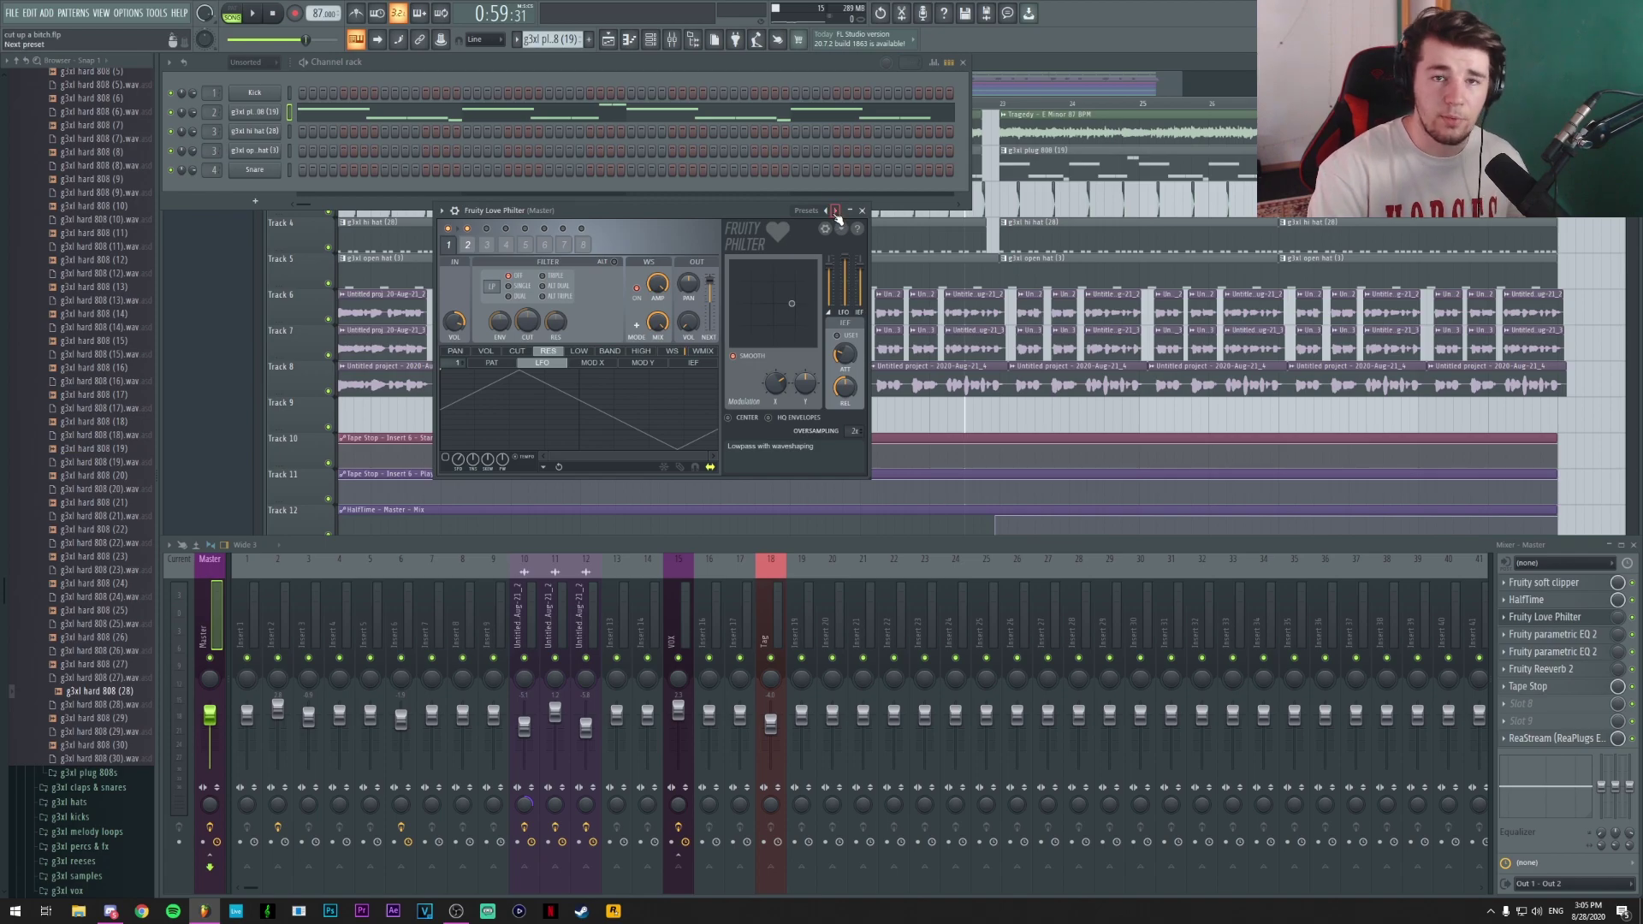
pyautogui.moveTo(837, 218); pyautogui.dragTo(757, 247)
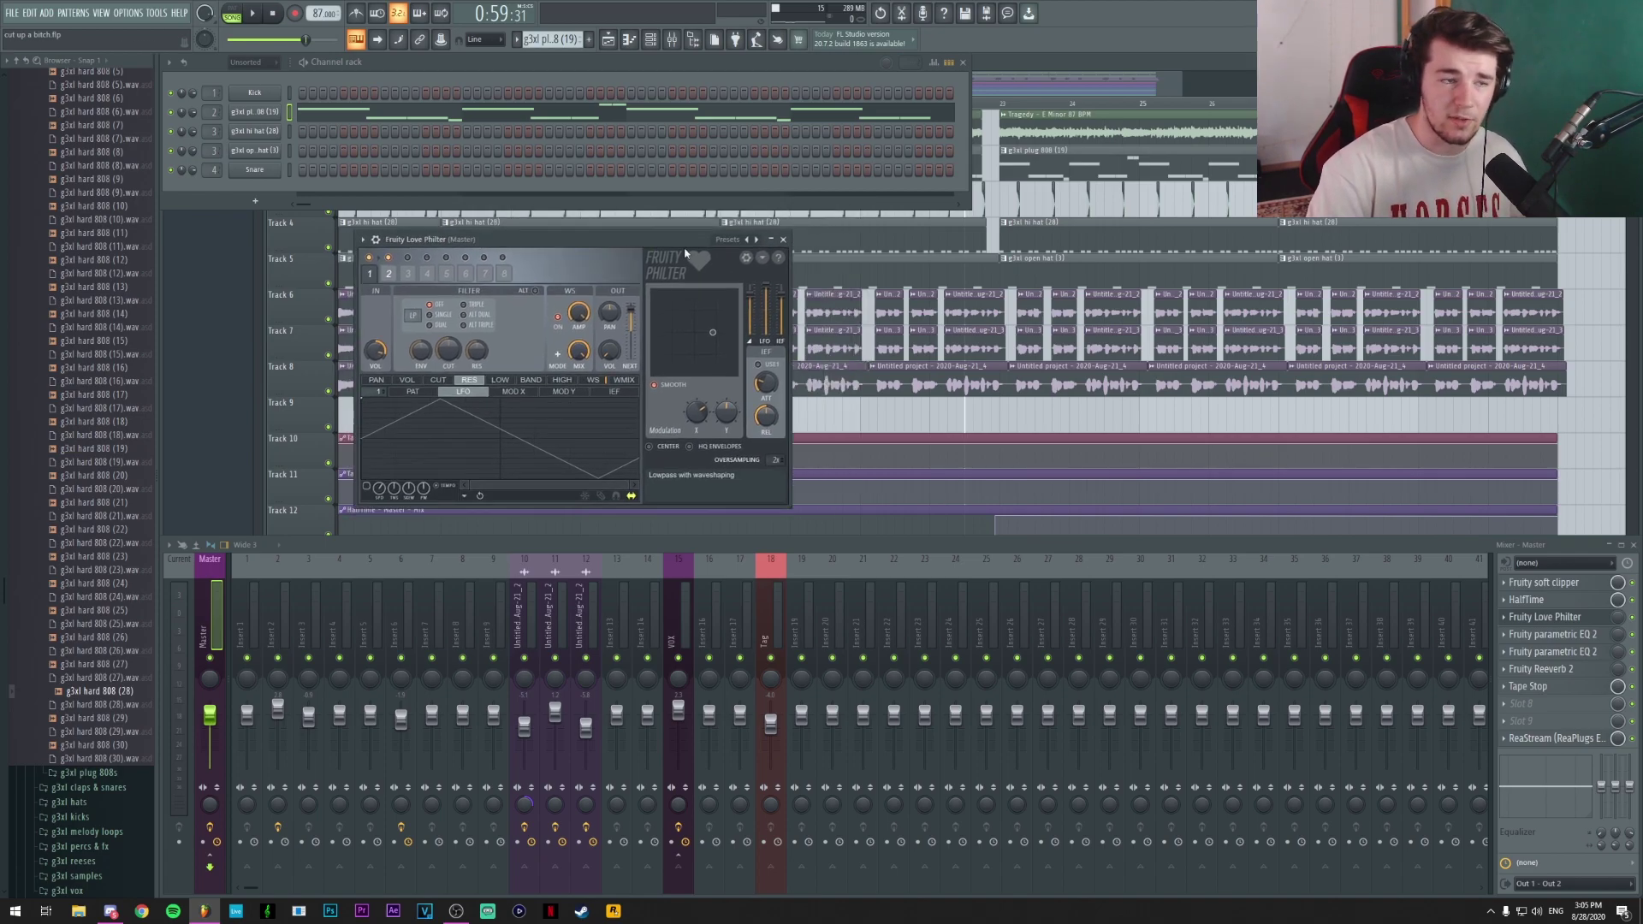
pyautogui.click(751, 243)
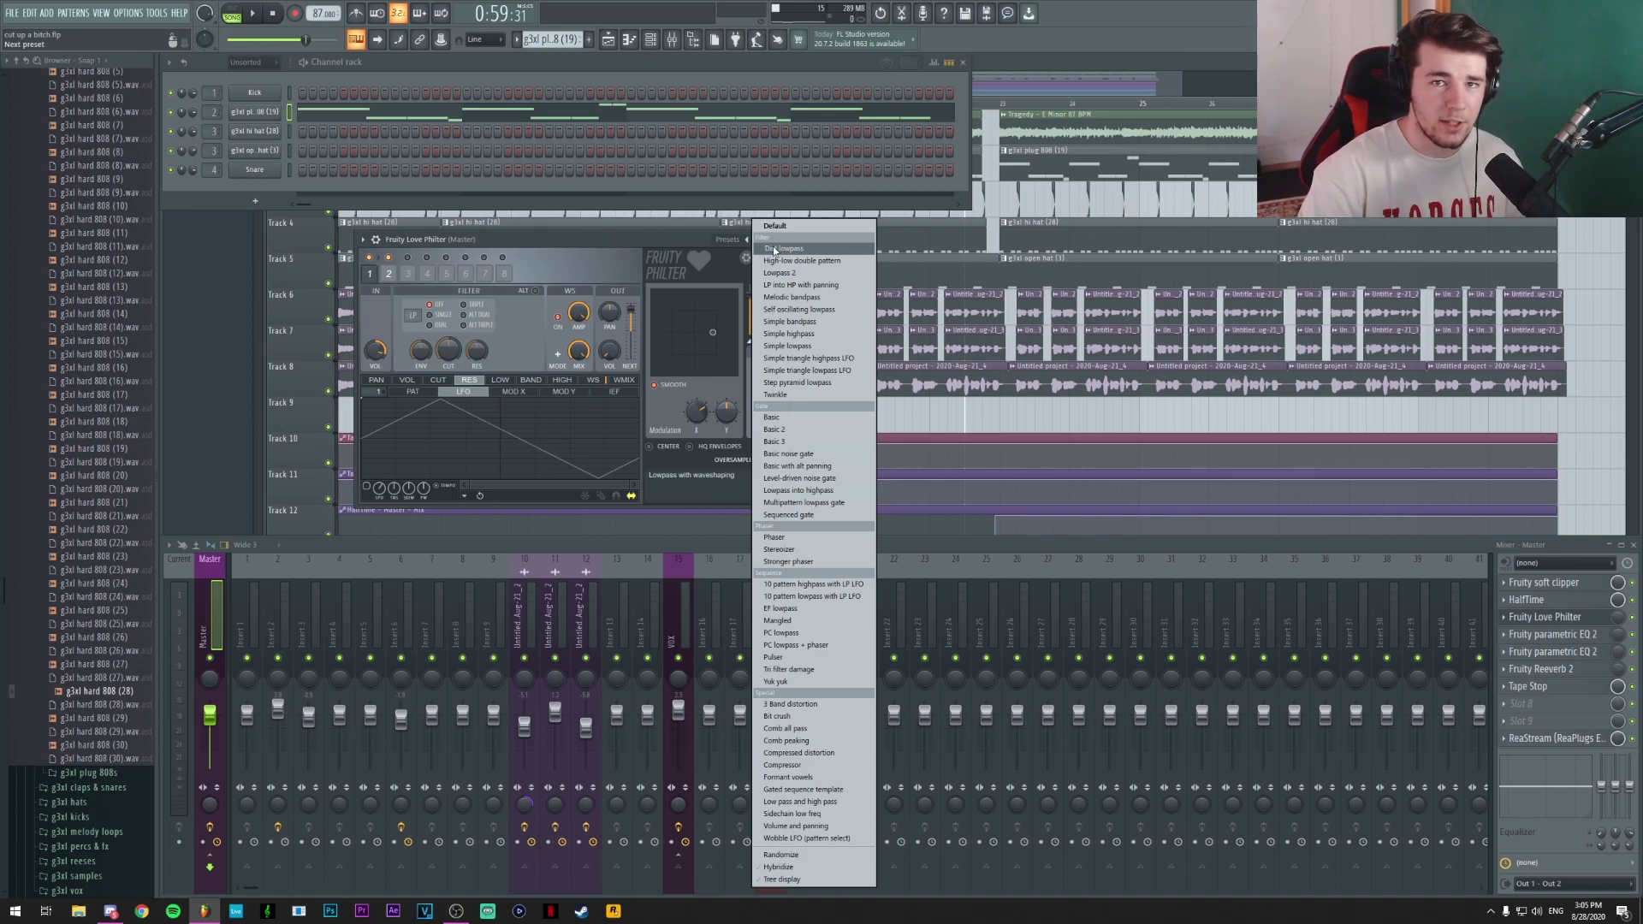
pyautogui.click(606, 239)
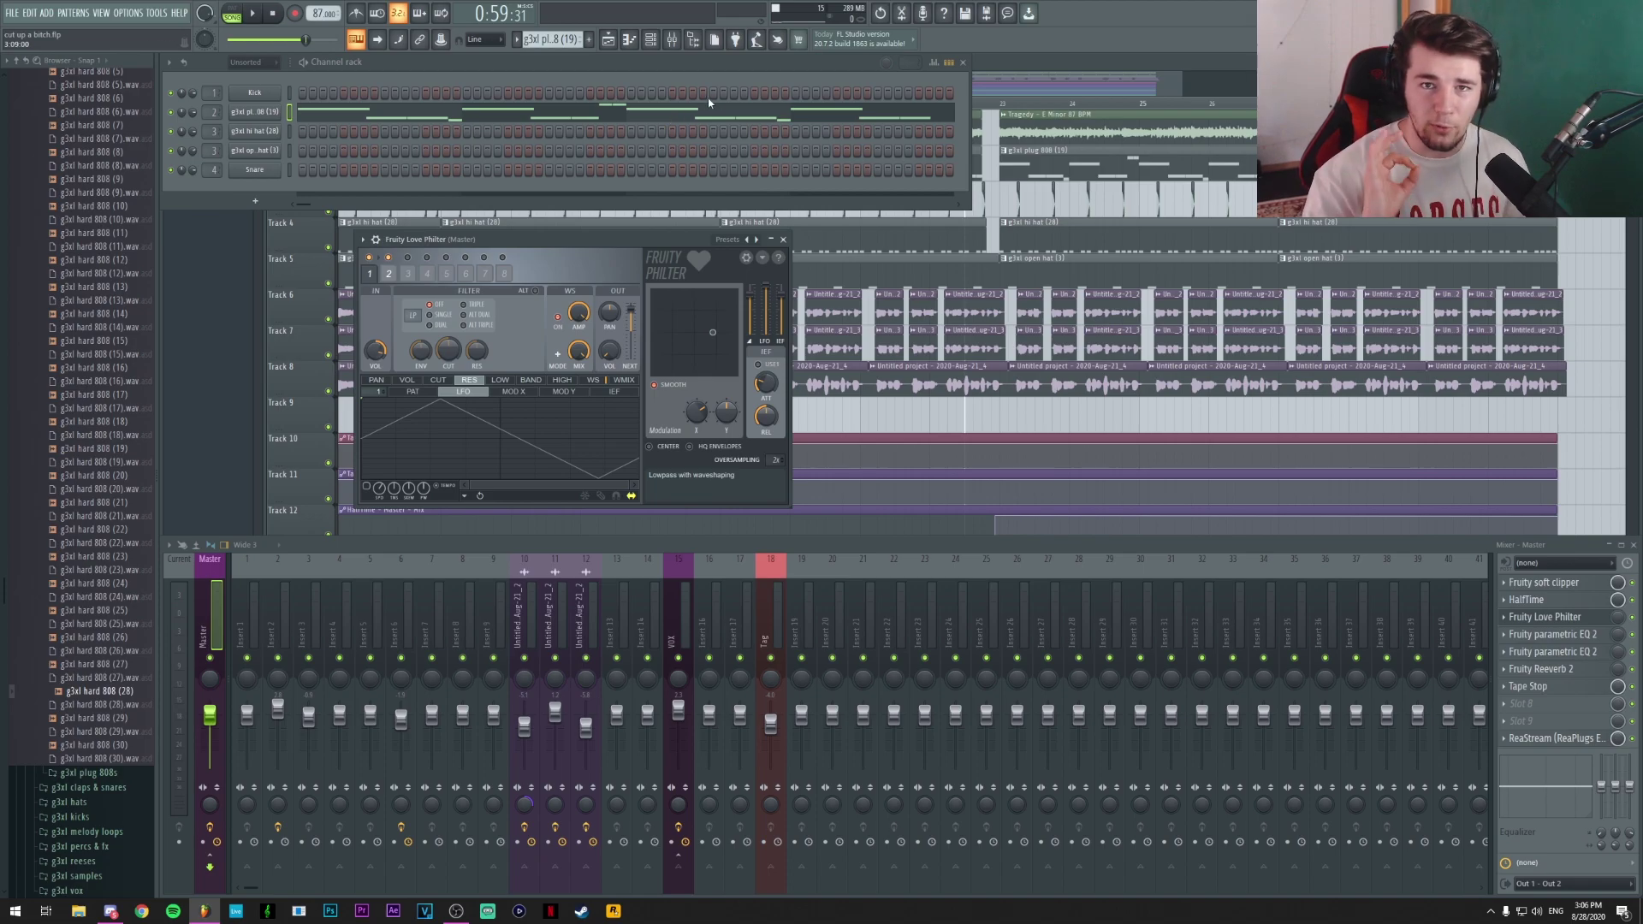
# - Close Fruity Love Philter and replay the transition at bar 23 while watching the mixer levels
pyautogui.click(783, 239)
pyautogui.moveTo(1632, 635); pyautogui.dragTo(1633, 687)
pyautogui.click(1020, 140)
pyautogui.press('space')
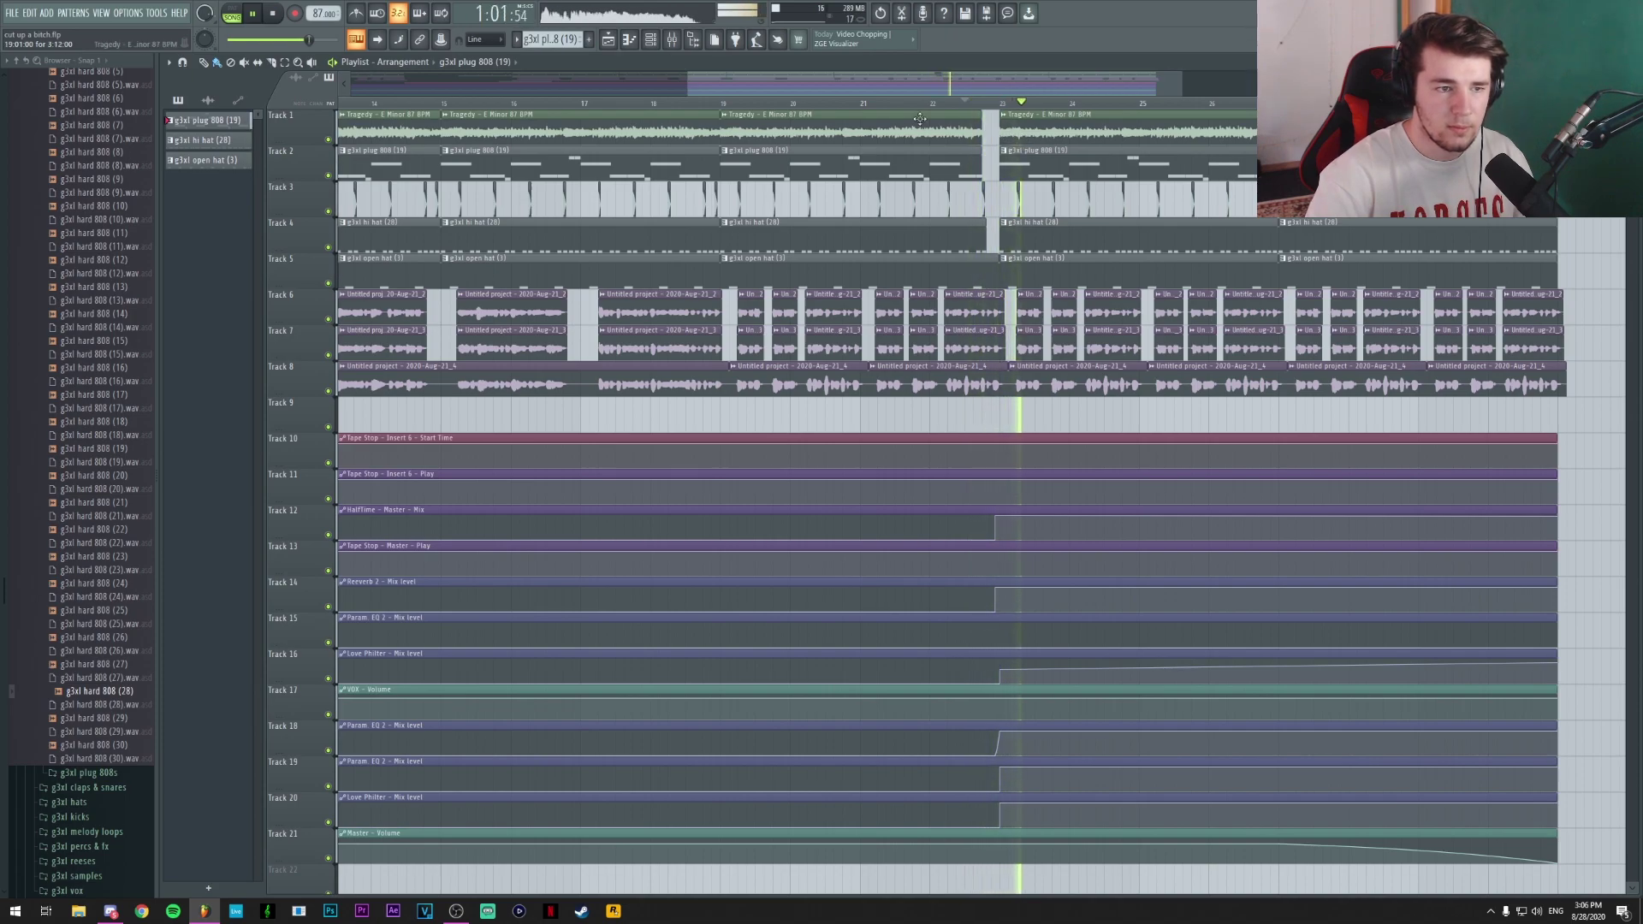
pyautogui.click(672, 39)
pyautogui.scroll(-1, 979, 196)
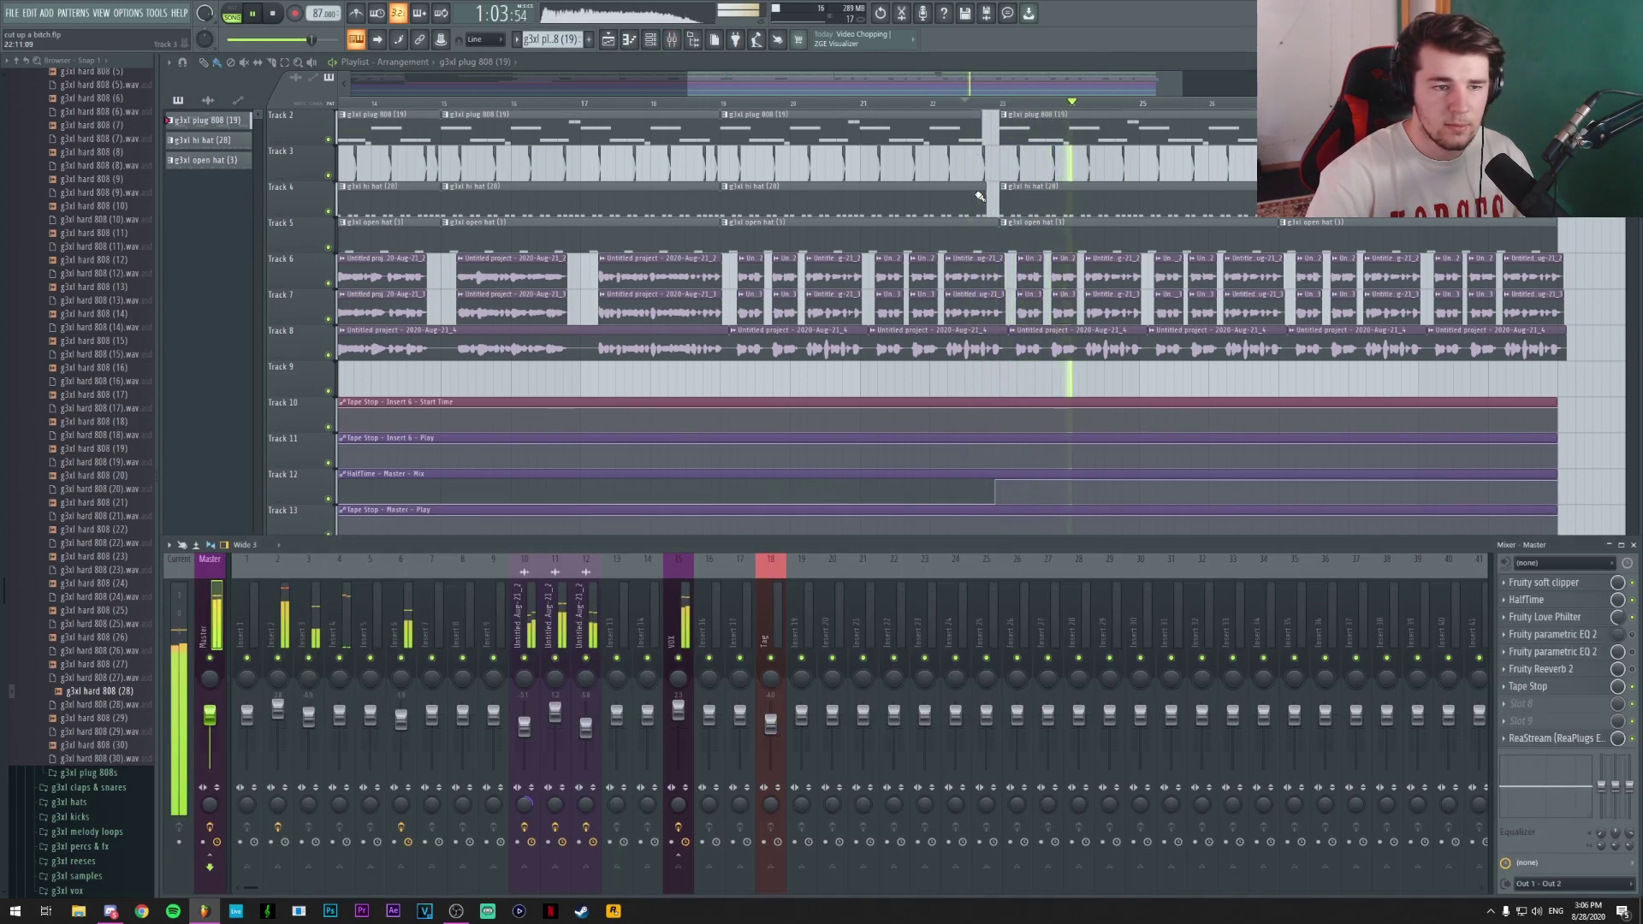
pyautogui.scroll(1, 979, 196)
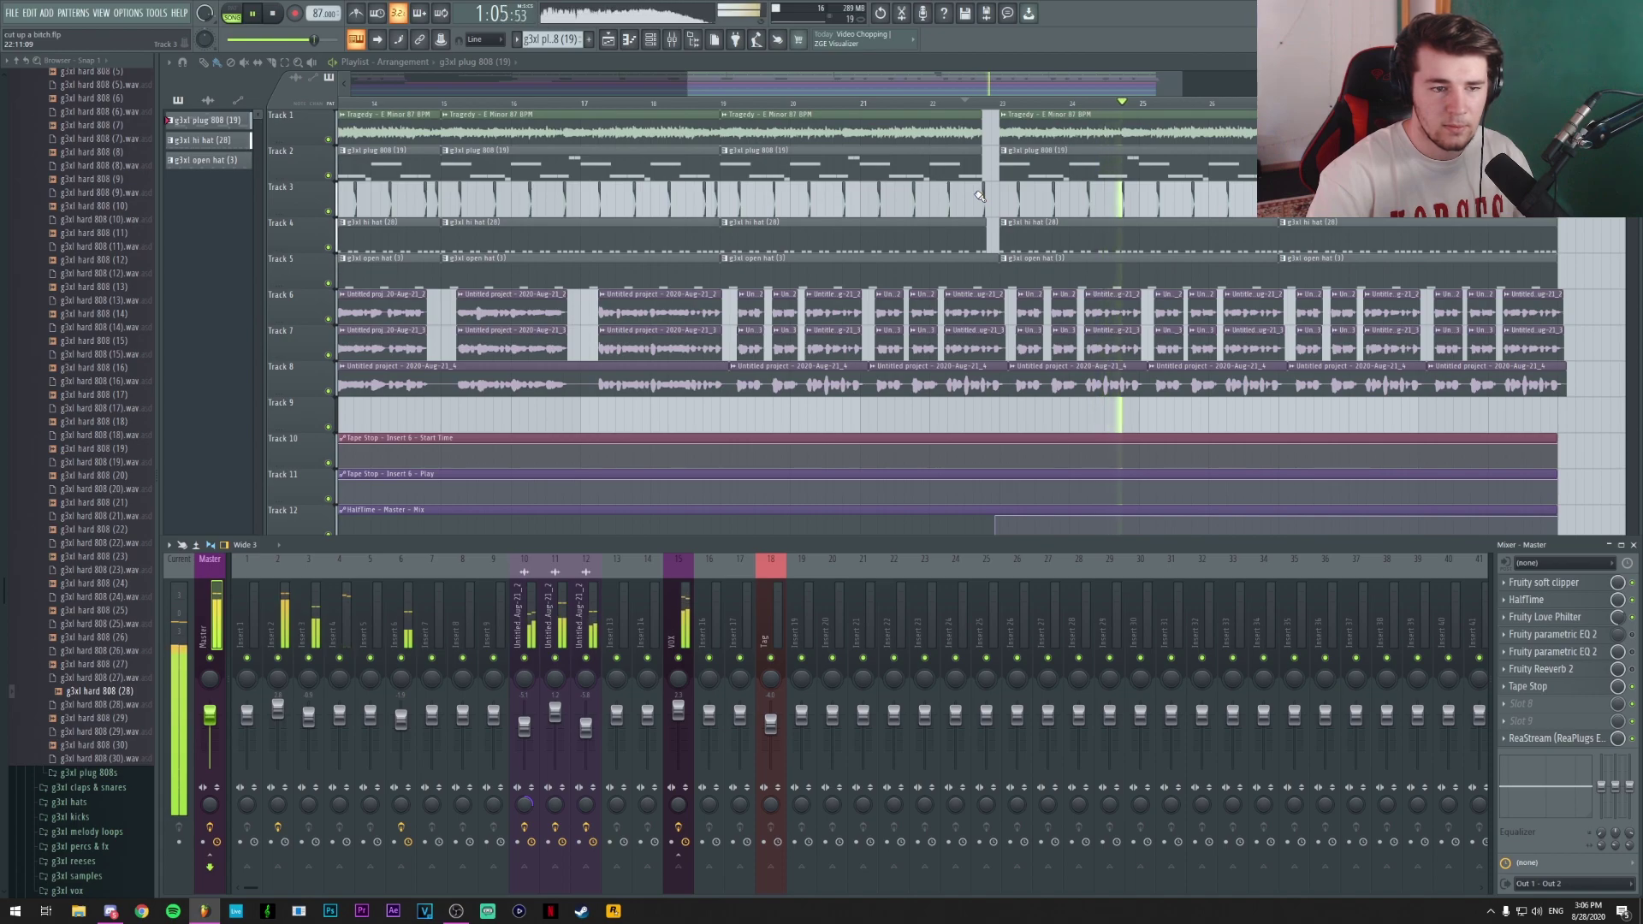
pyautogui.press('space')
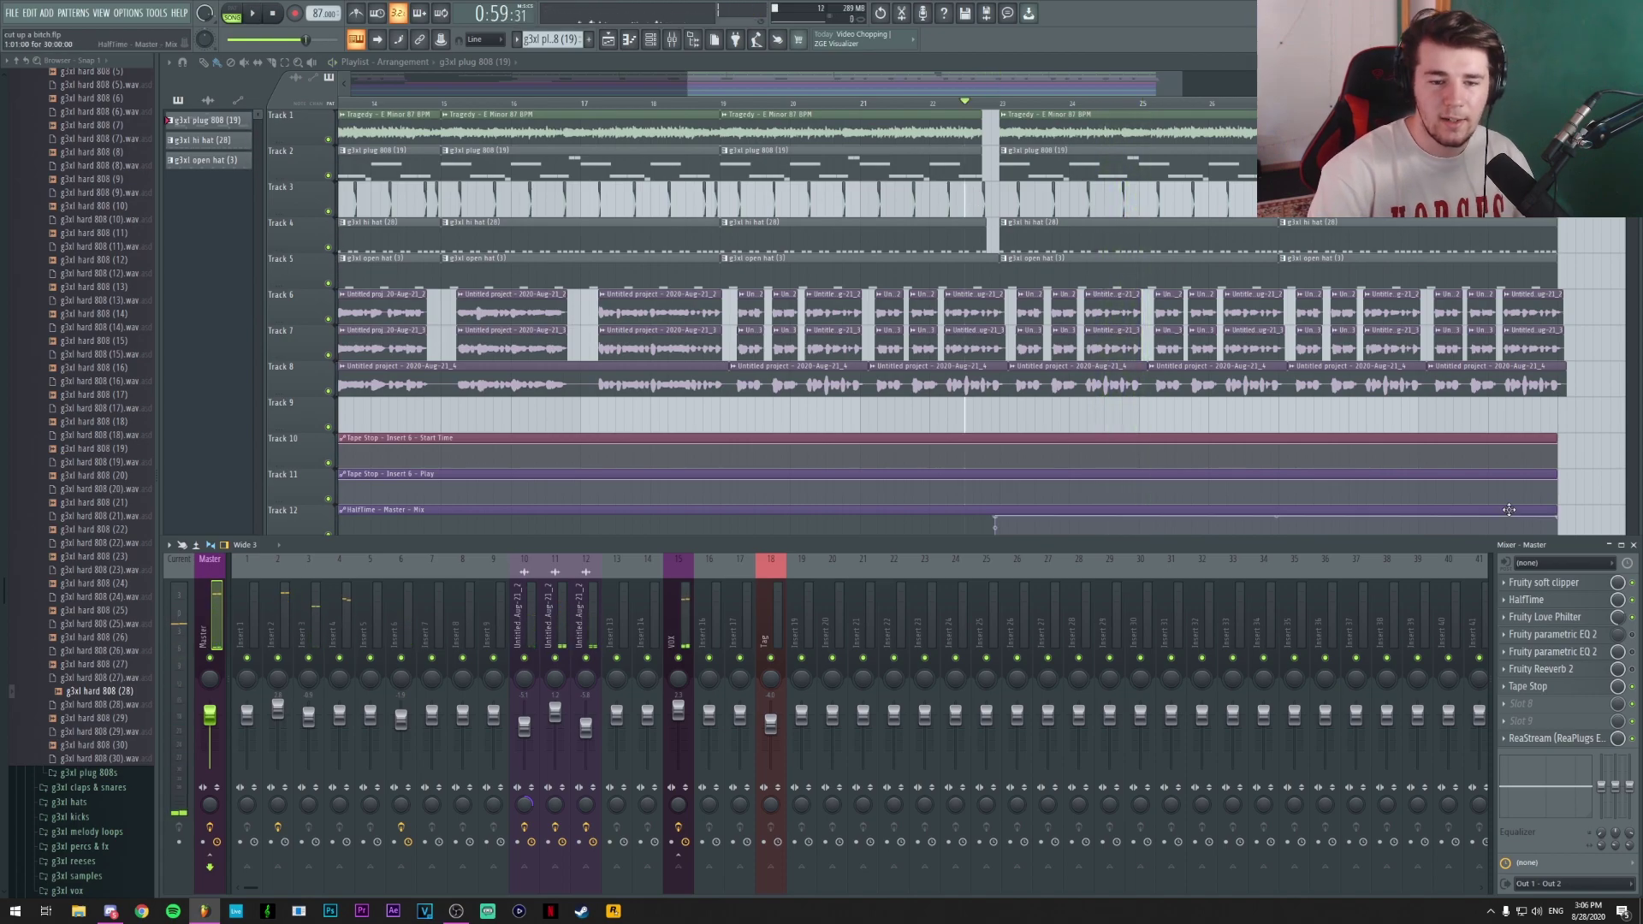
# - Examine the automation clips for HalfTime, Reeverb 2, Param. EQ 2 and Love Philter mix levels around bar 23
pyautogui.scroll(-3, 1446, 496)
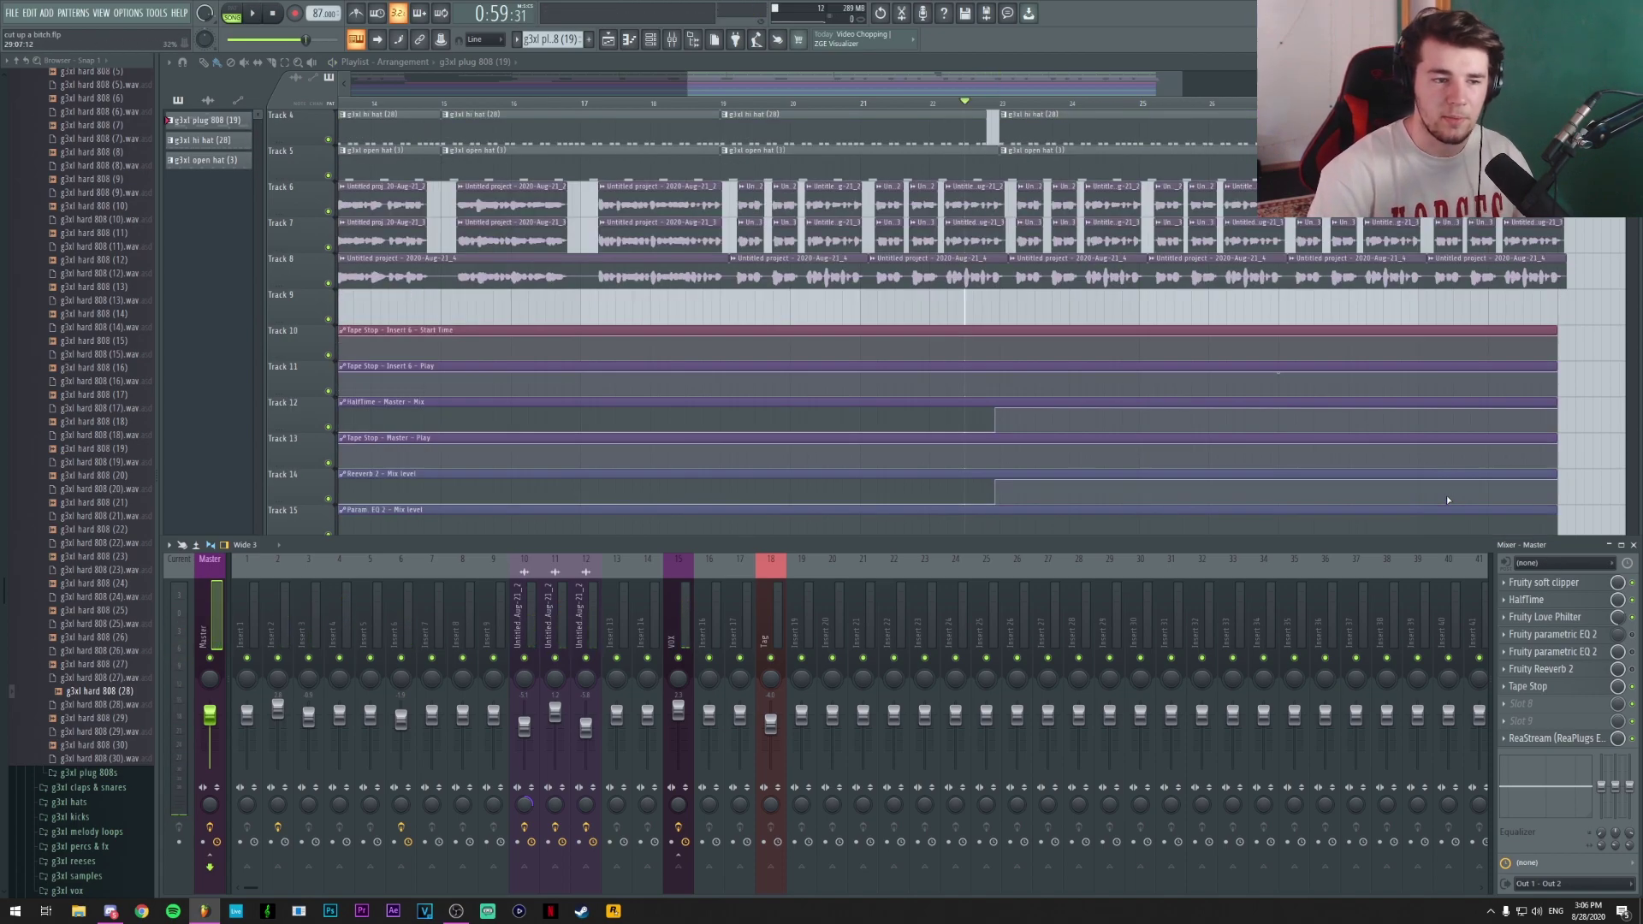
pyautogui.scroll(-3, 1446, 496)
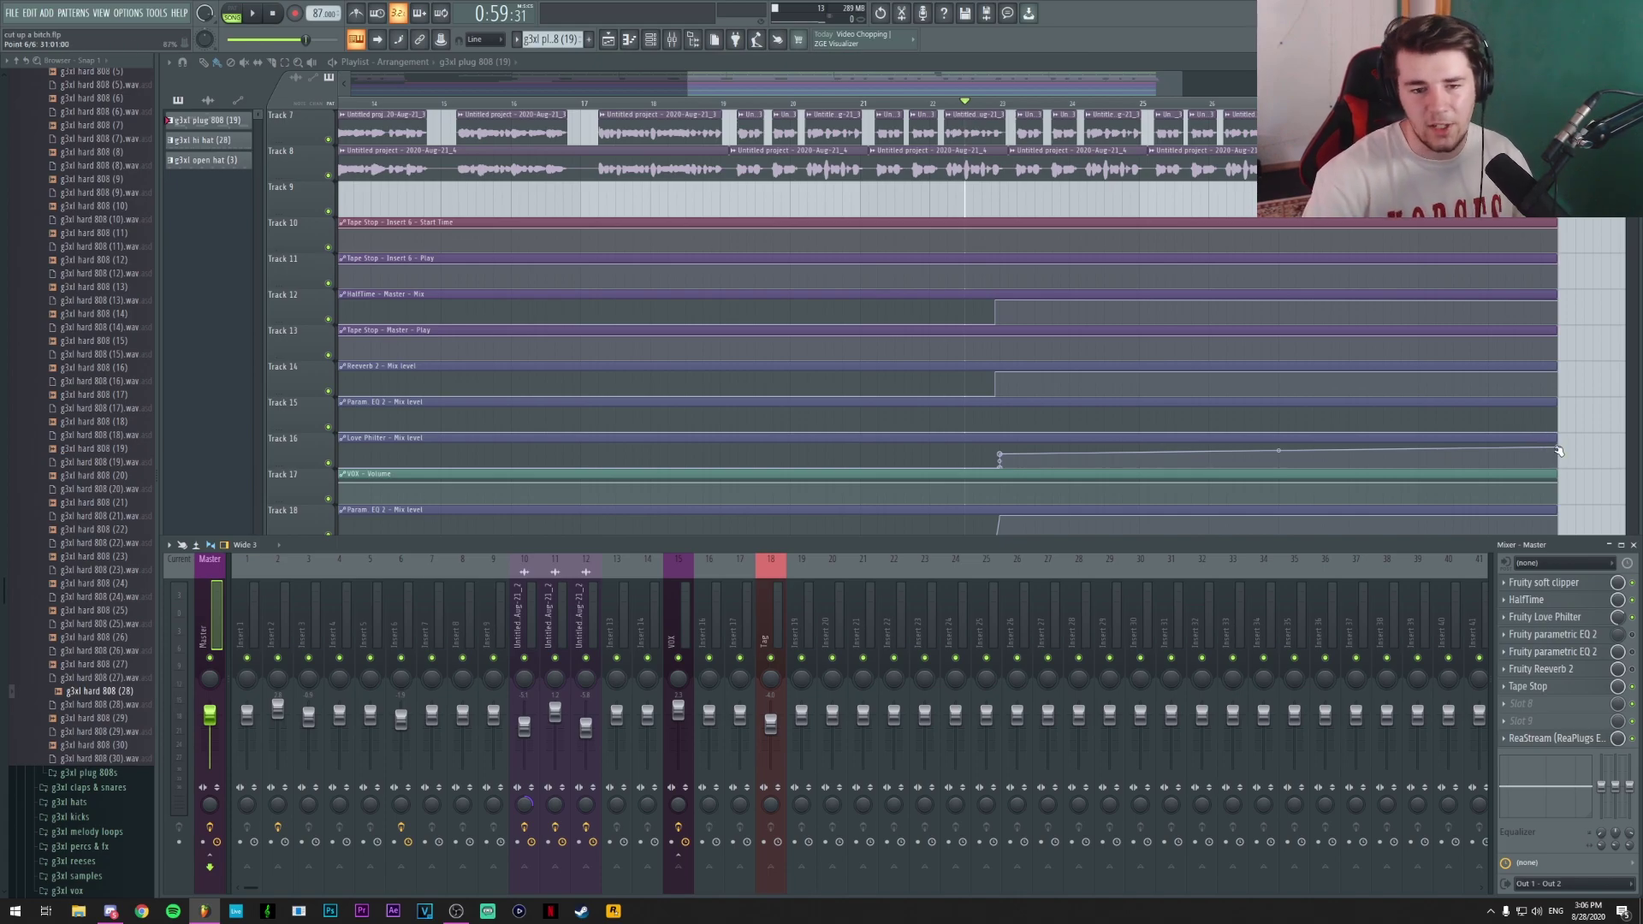
pyautogui.scroll(-1, 1147, 505)
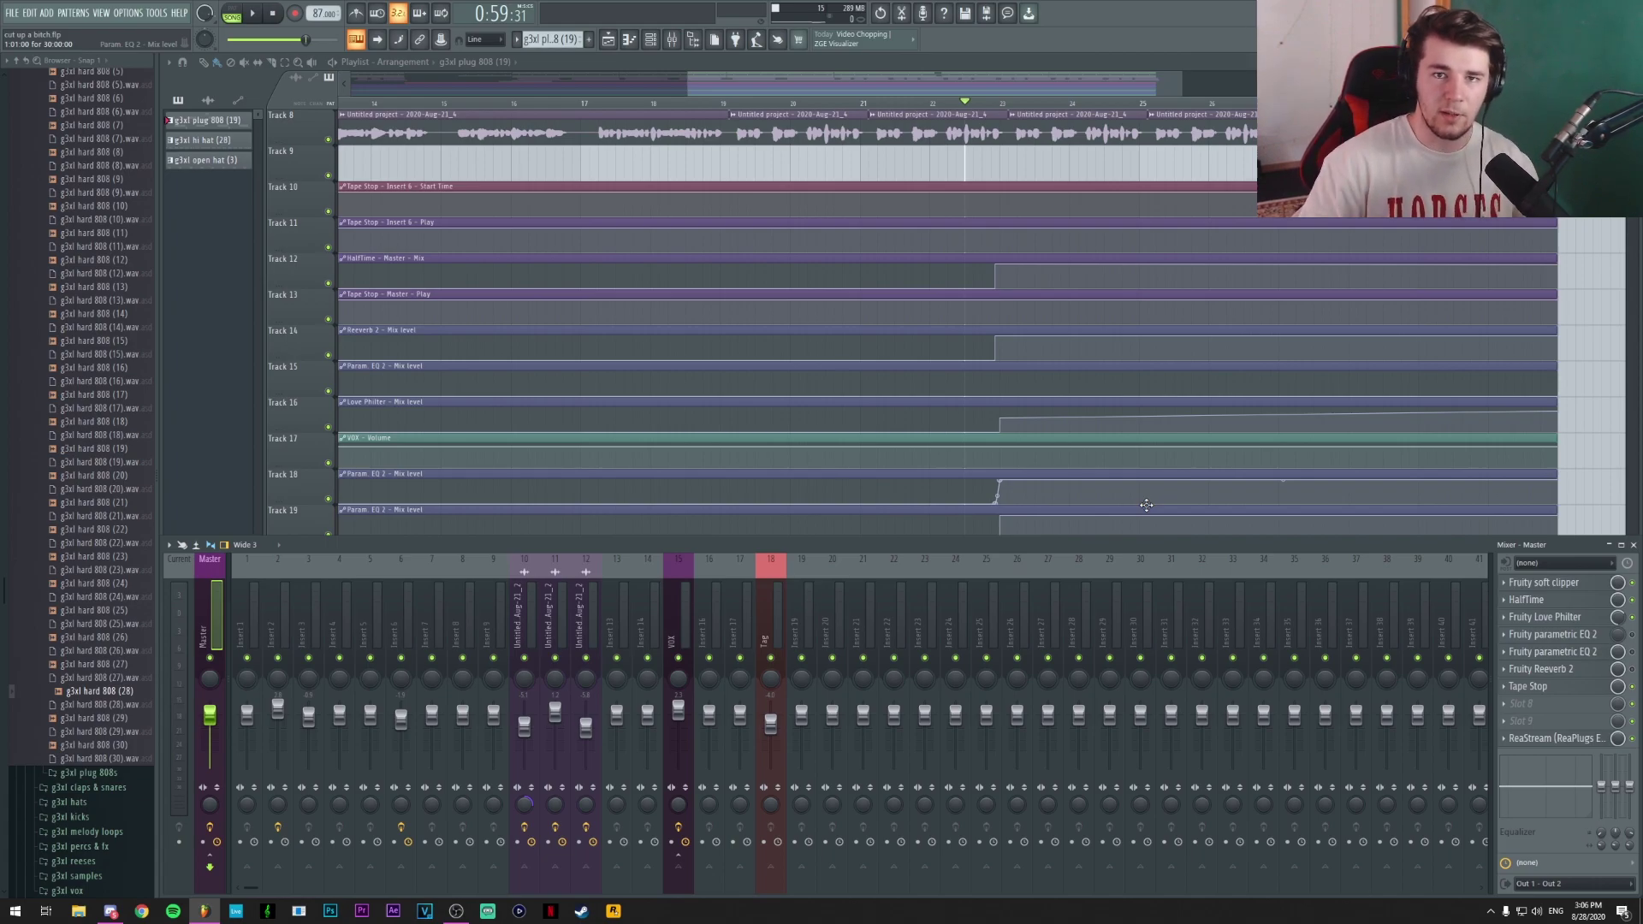
pyautogui.scroll(7, 1040, 496)
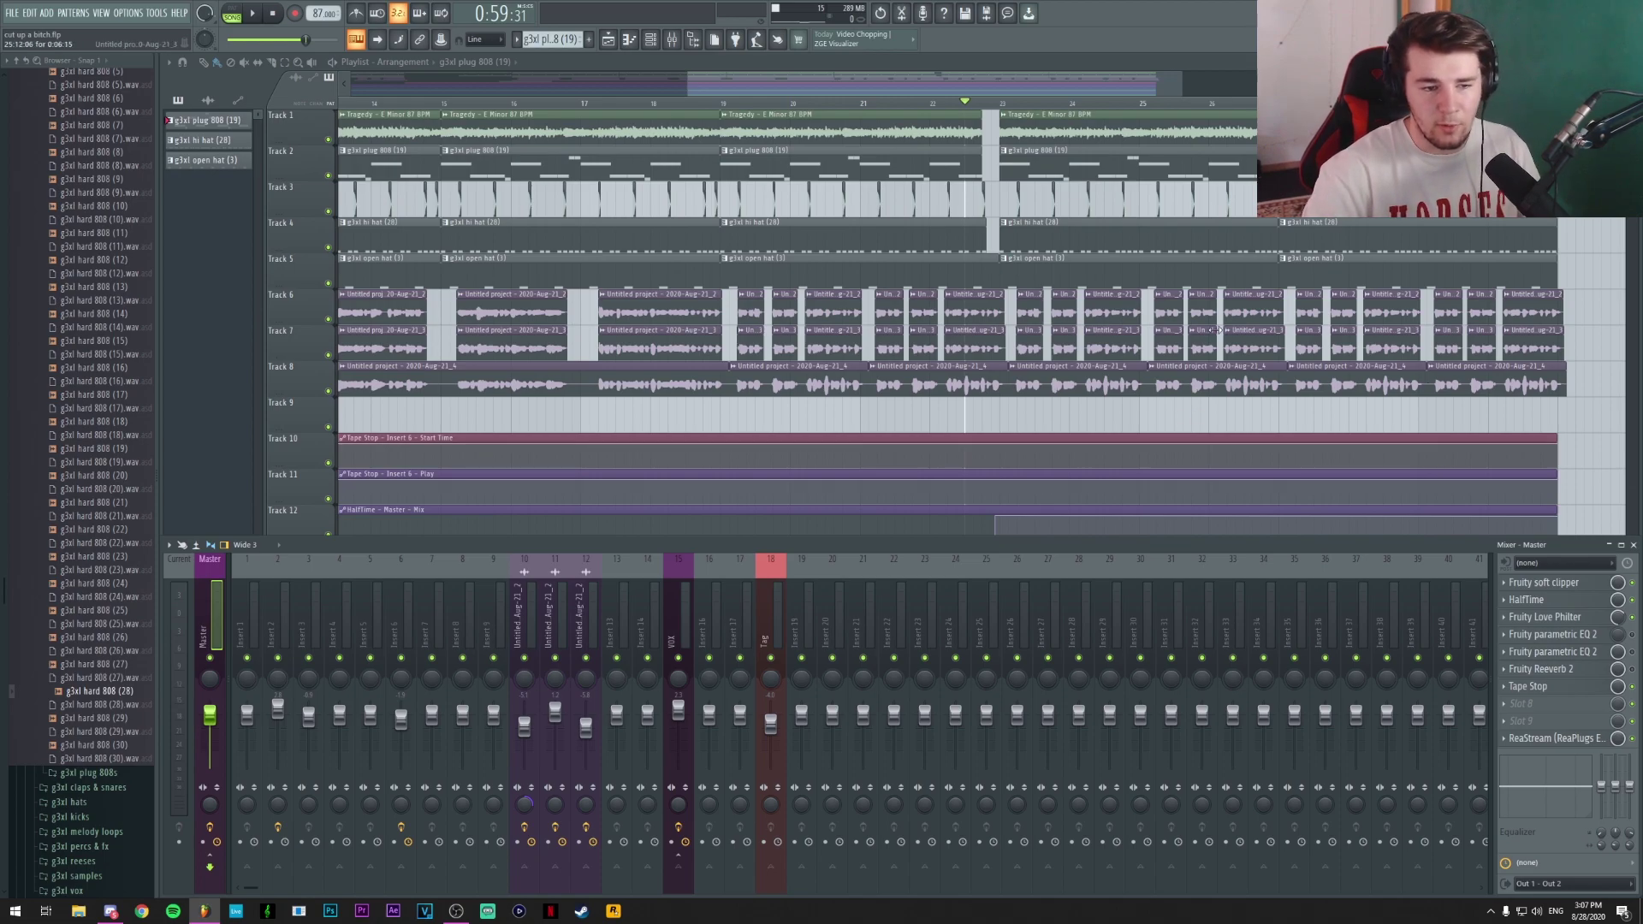
pyautogui.scroll(-7, 1221, 342)
pyautogui.scroll(2, 1221, 342)
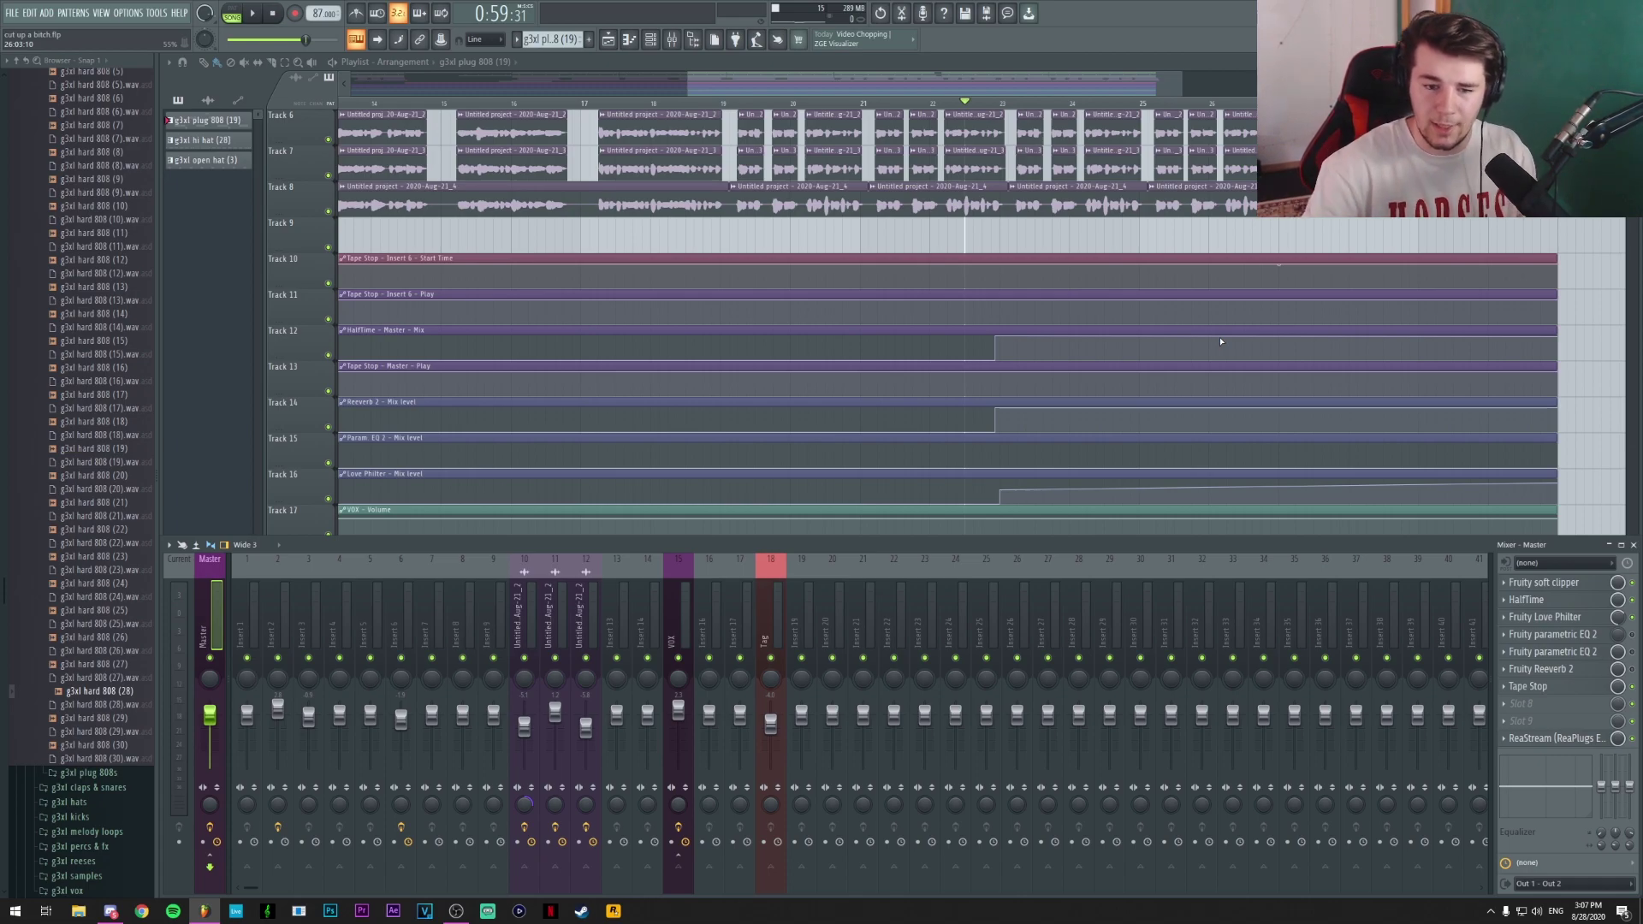
pyautogui.scroll(4, 1221, 341)
# - Inspect the curve of the first Fruity parametric EQ 2 on the Master channel and close its window
pyautogui.click(1550, 634)
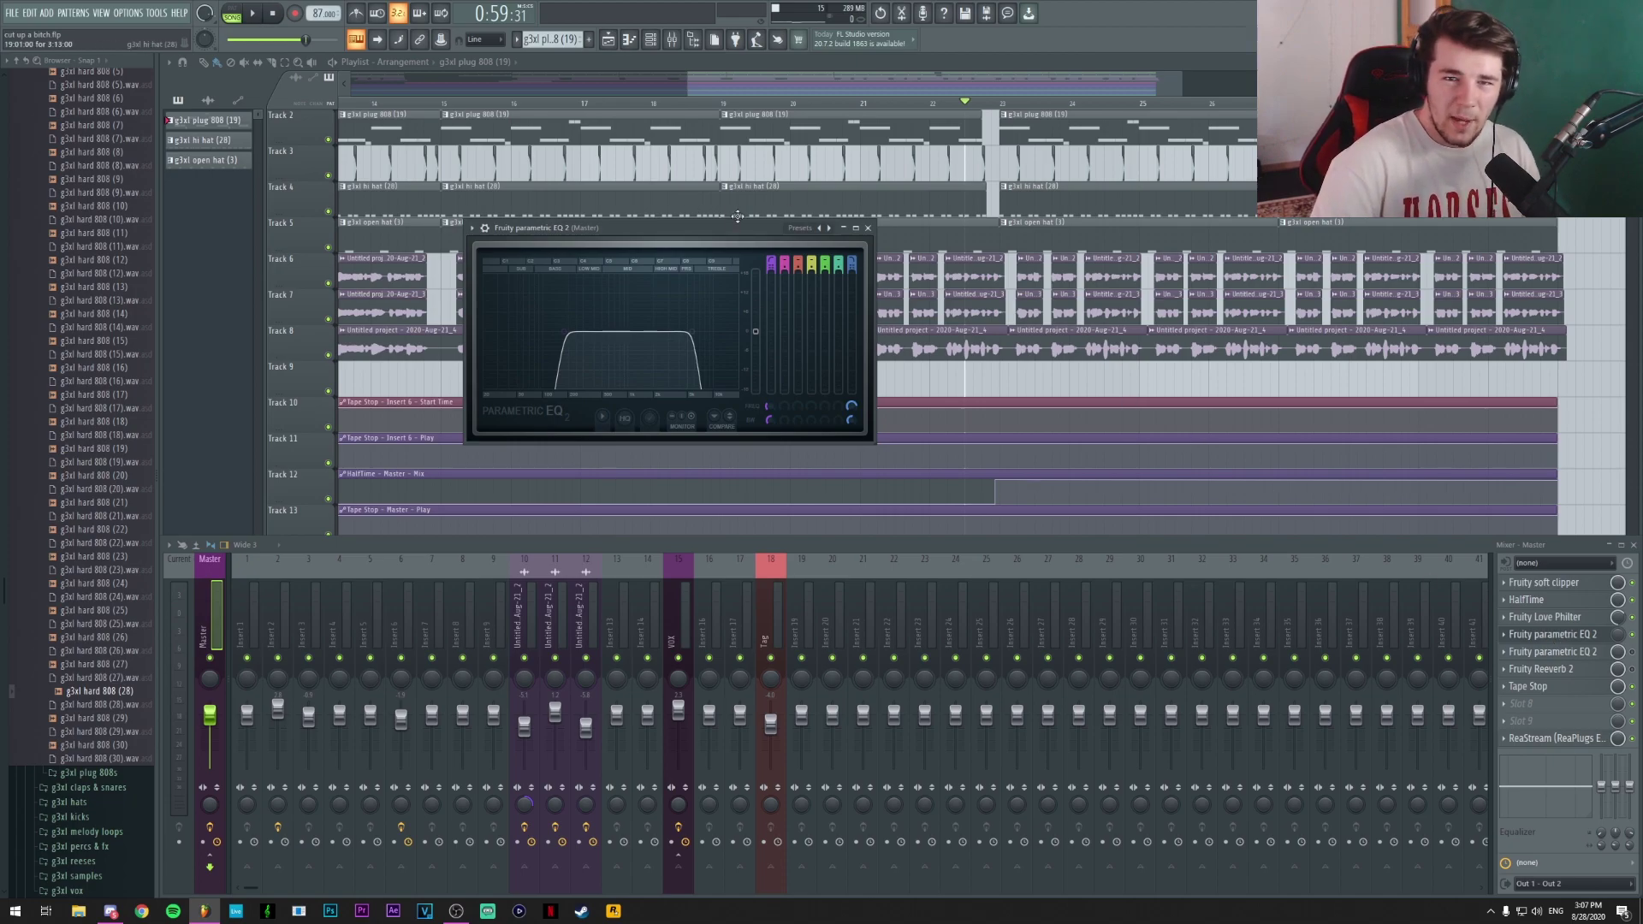
pyautogui.moveTo(737, 219); pyautogui.dragTo(854, 212)
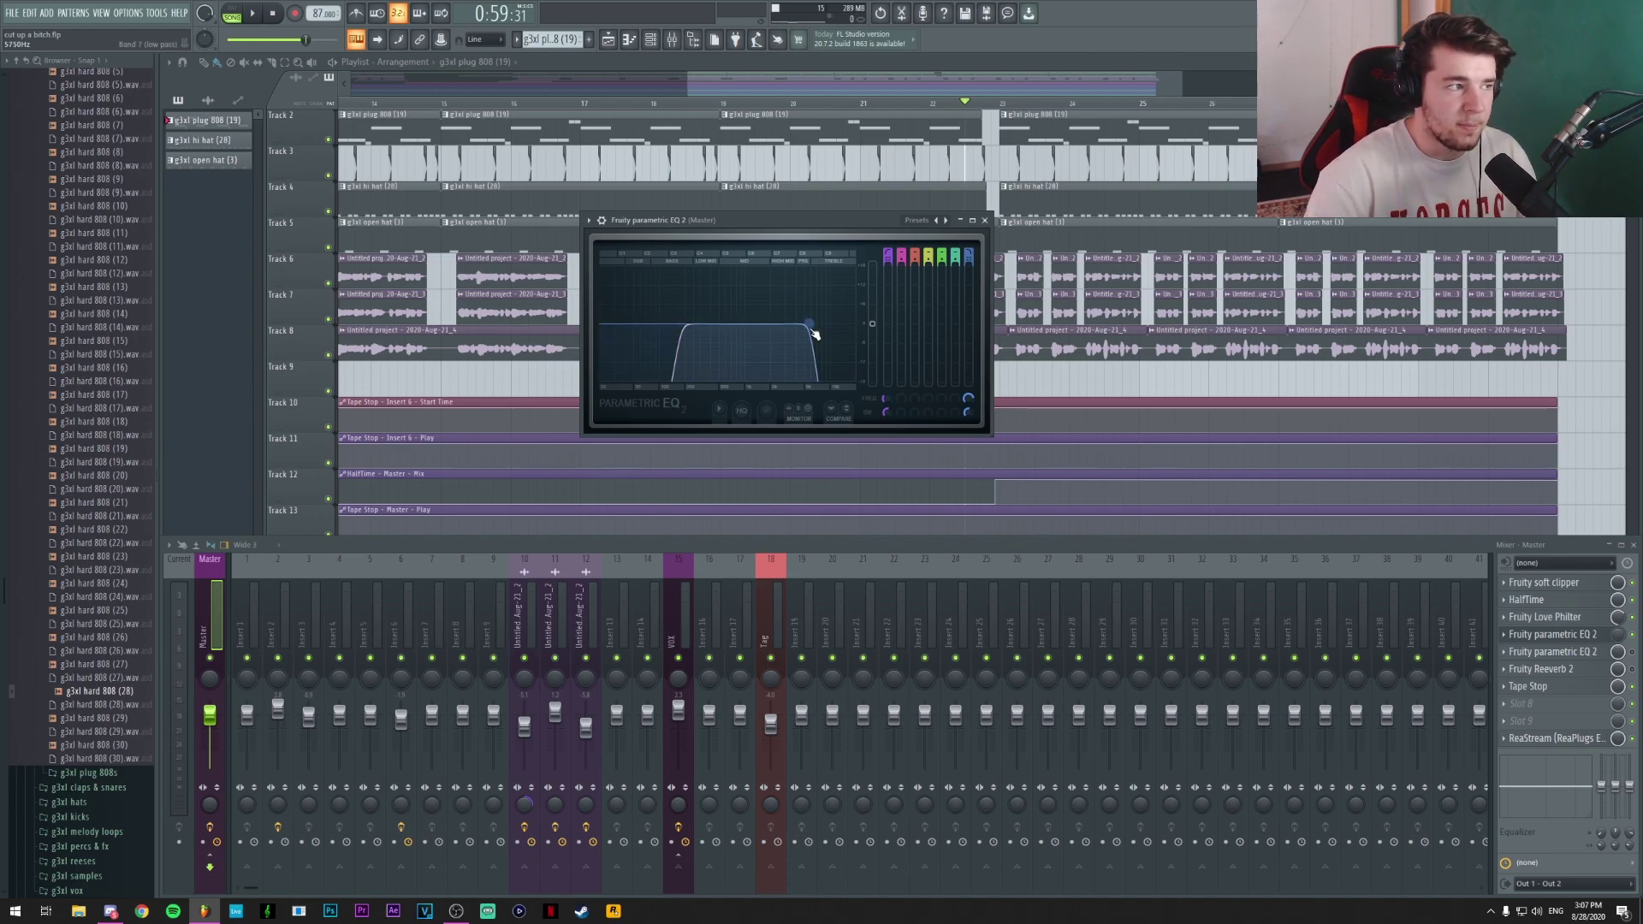
pyautogui.moveTo(828, 222); pyautogui.dragTo(860, 222)
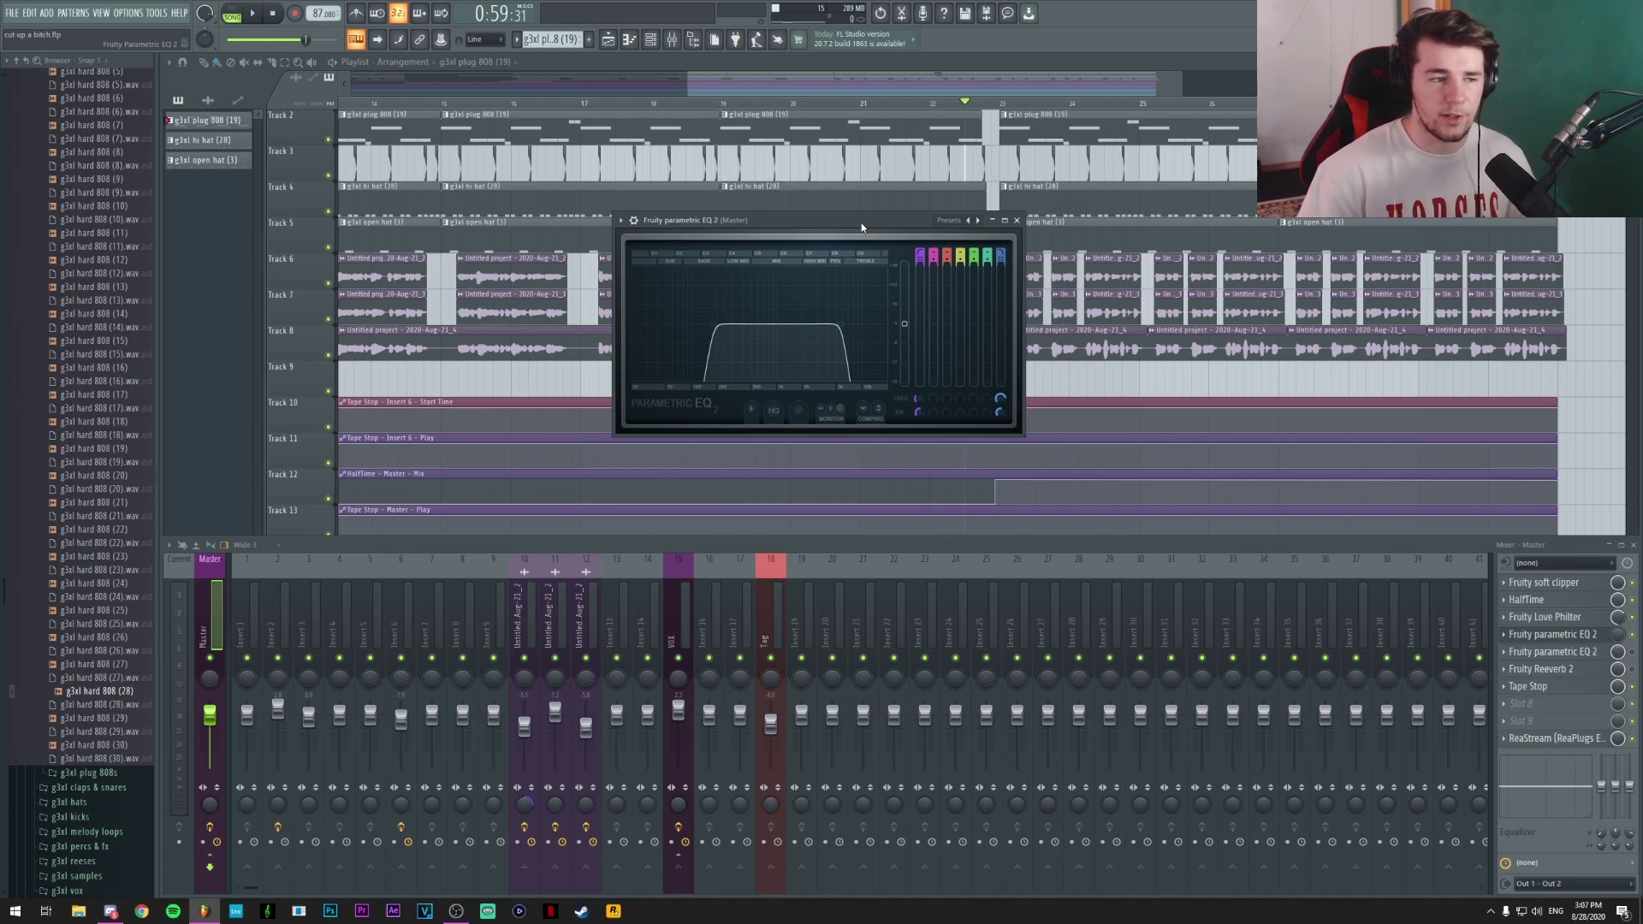
pyautogui.click(1549, 634)
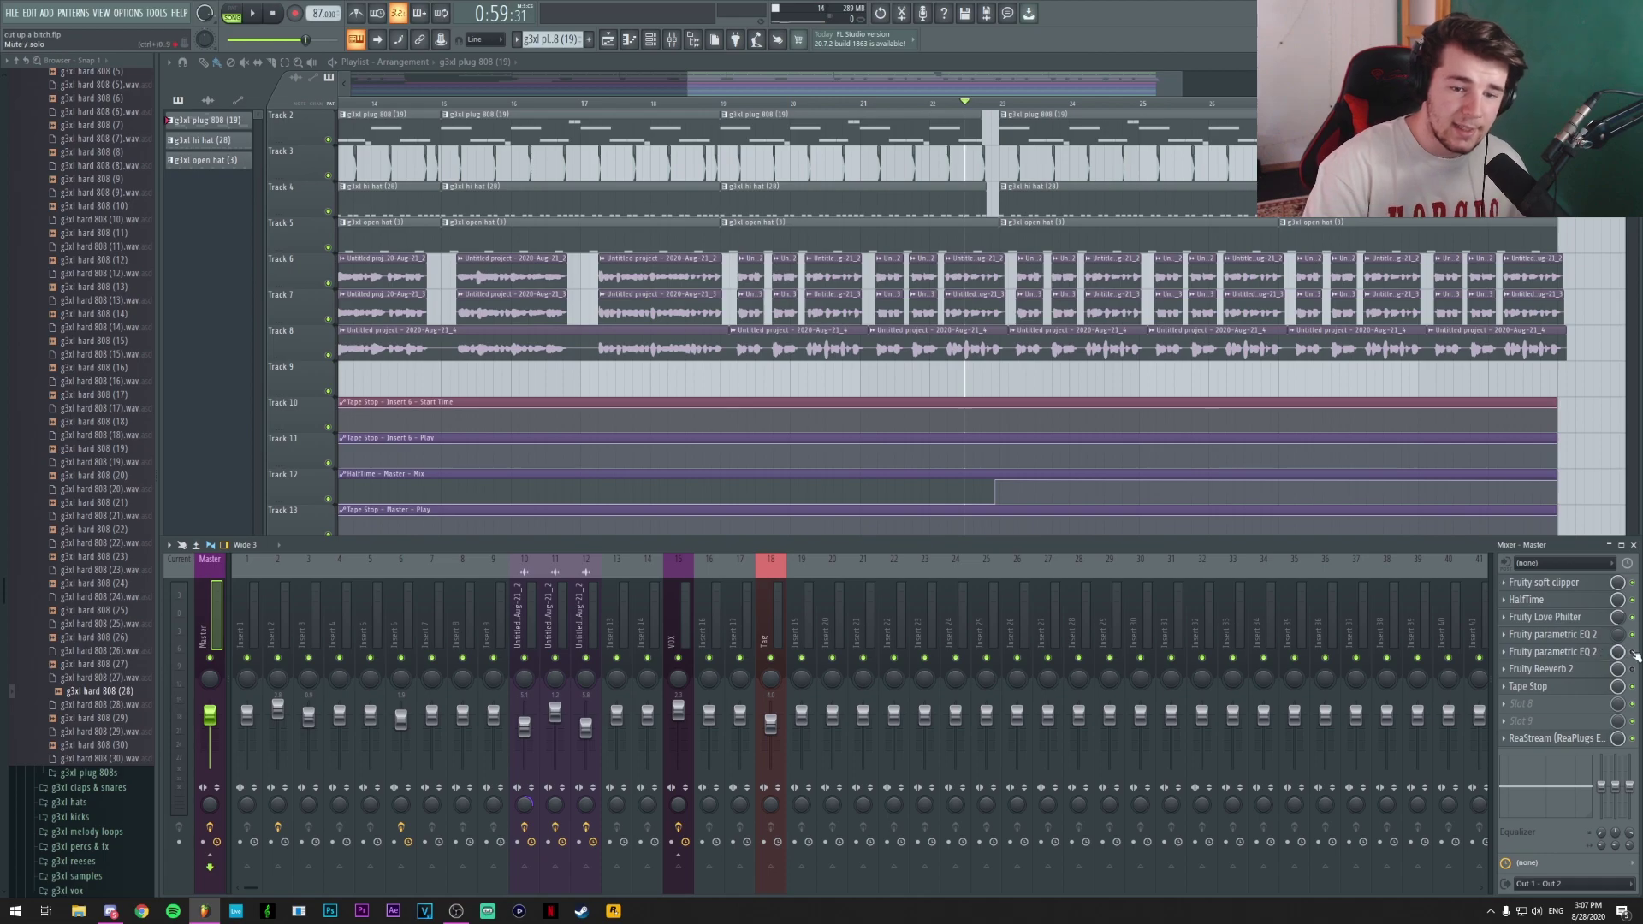
# - Inspect the low-end band settings of the second Fruity parametric EQ 2 on the Master channel and close its window
pyautogui.click(1554, 654)
pyautogui.moveTo(338, 121); pyautogui.dragTo(623, 168)
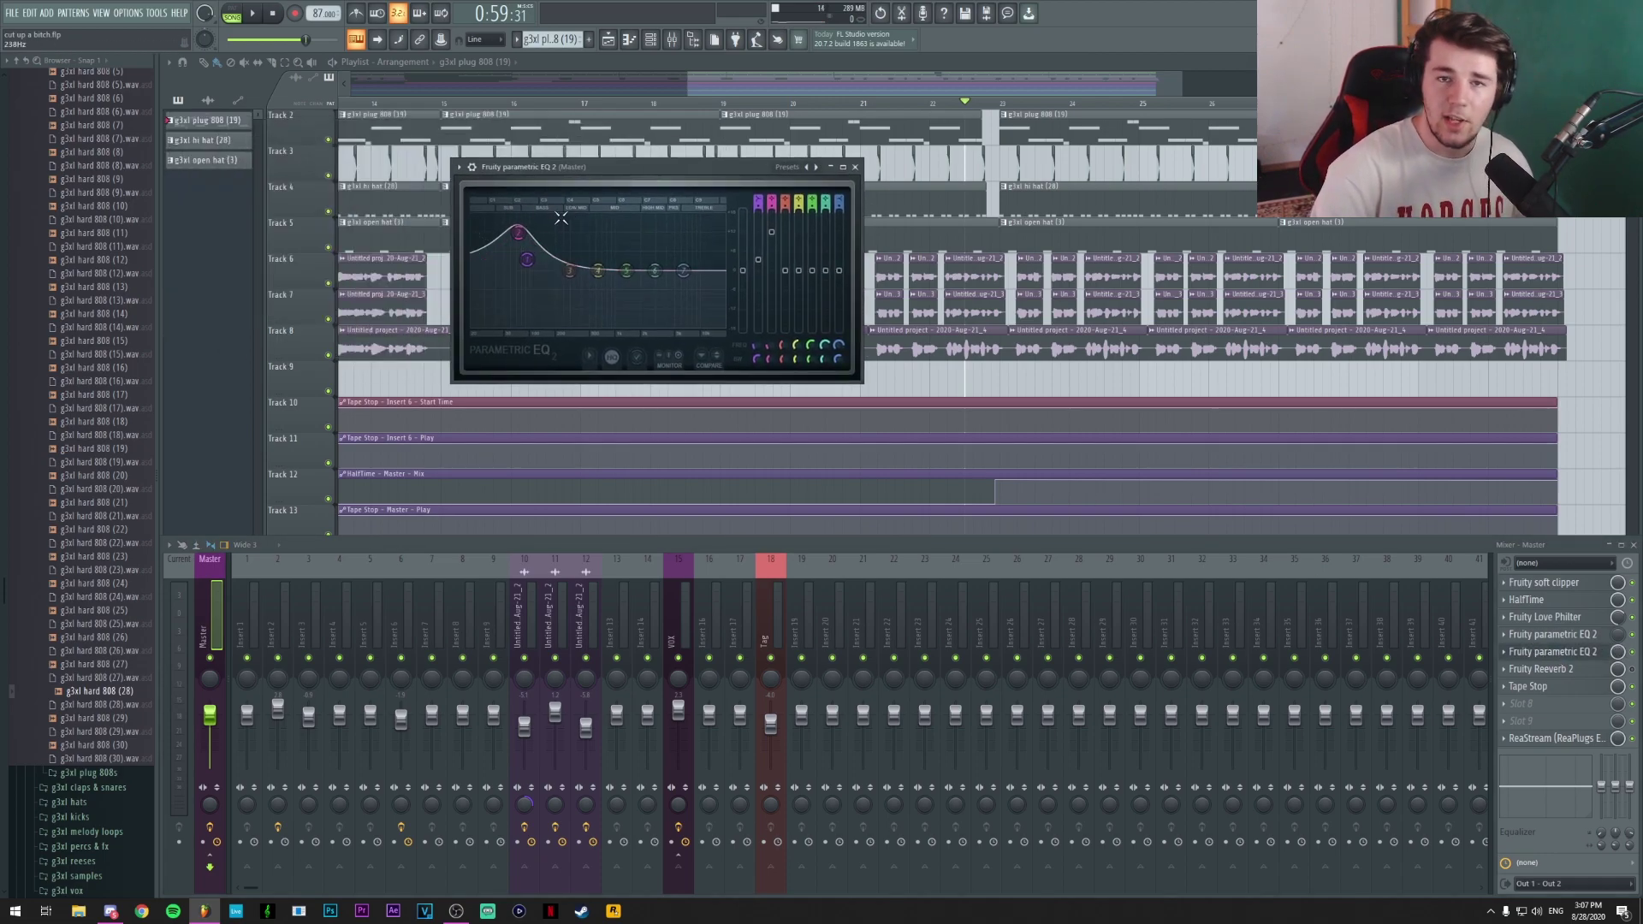
pyautogui.moveTo(572, 219); pyautogui.dragTo(611, 177)
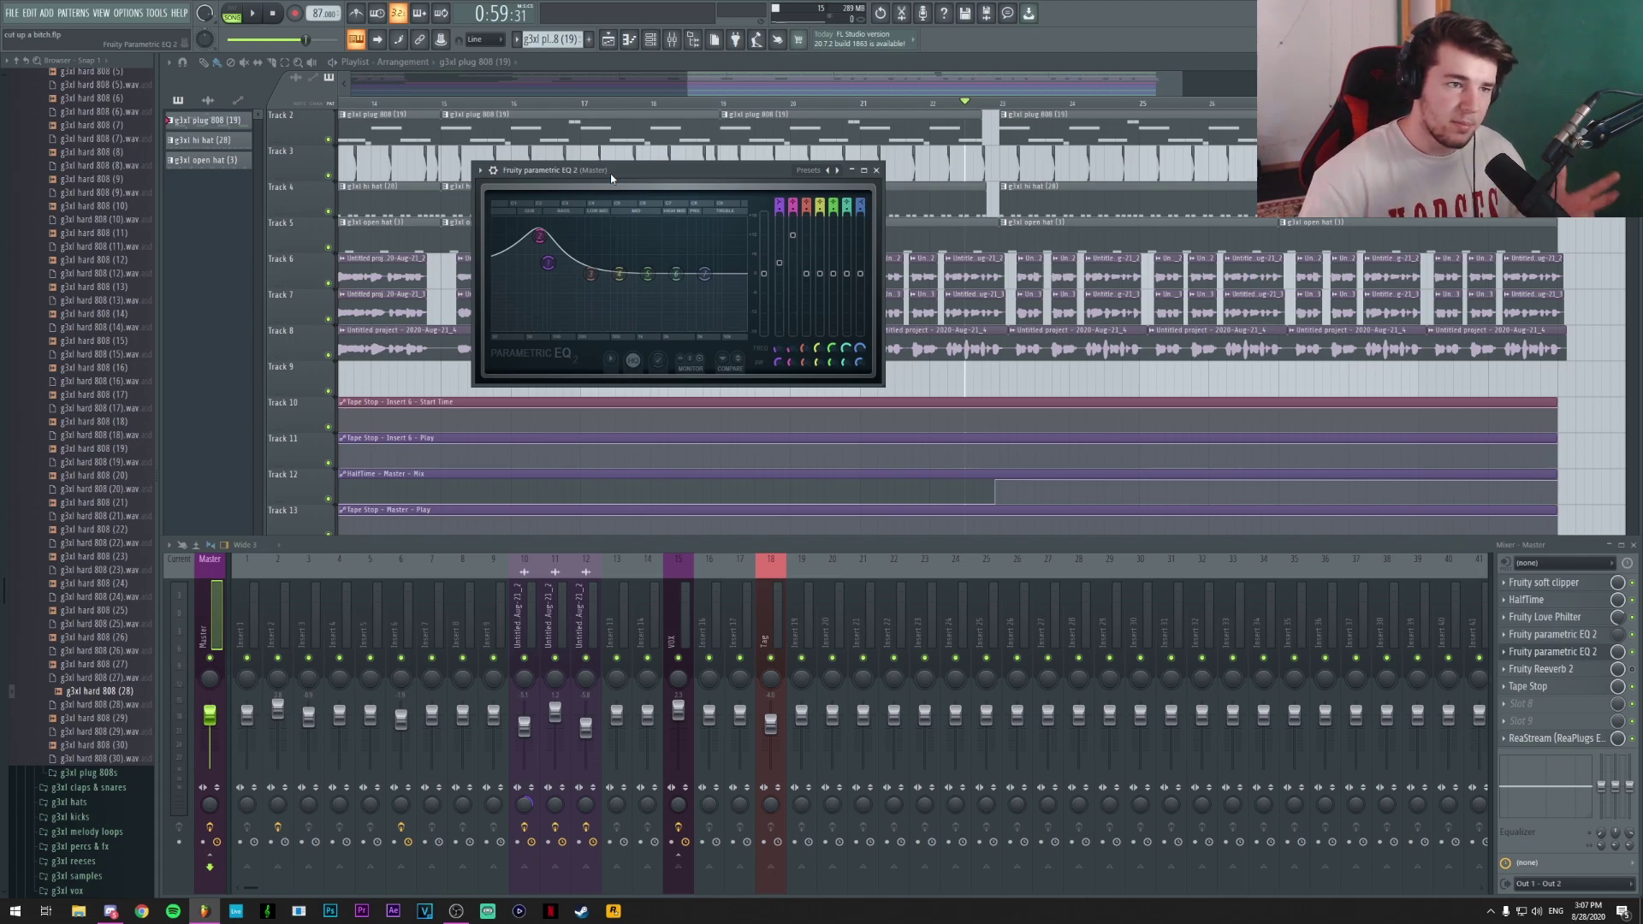
pyautogui.click(875, 170)
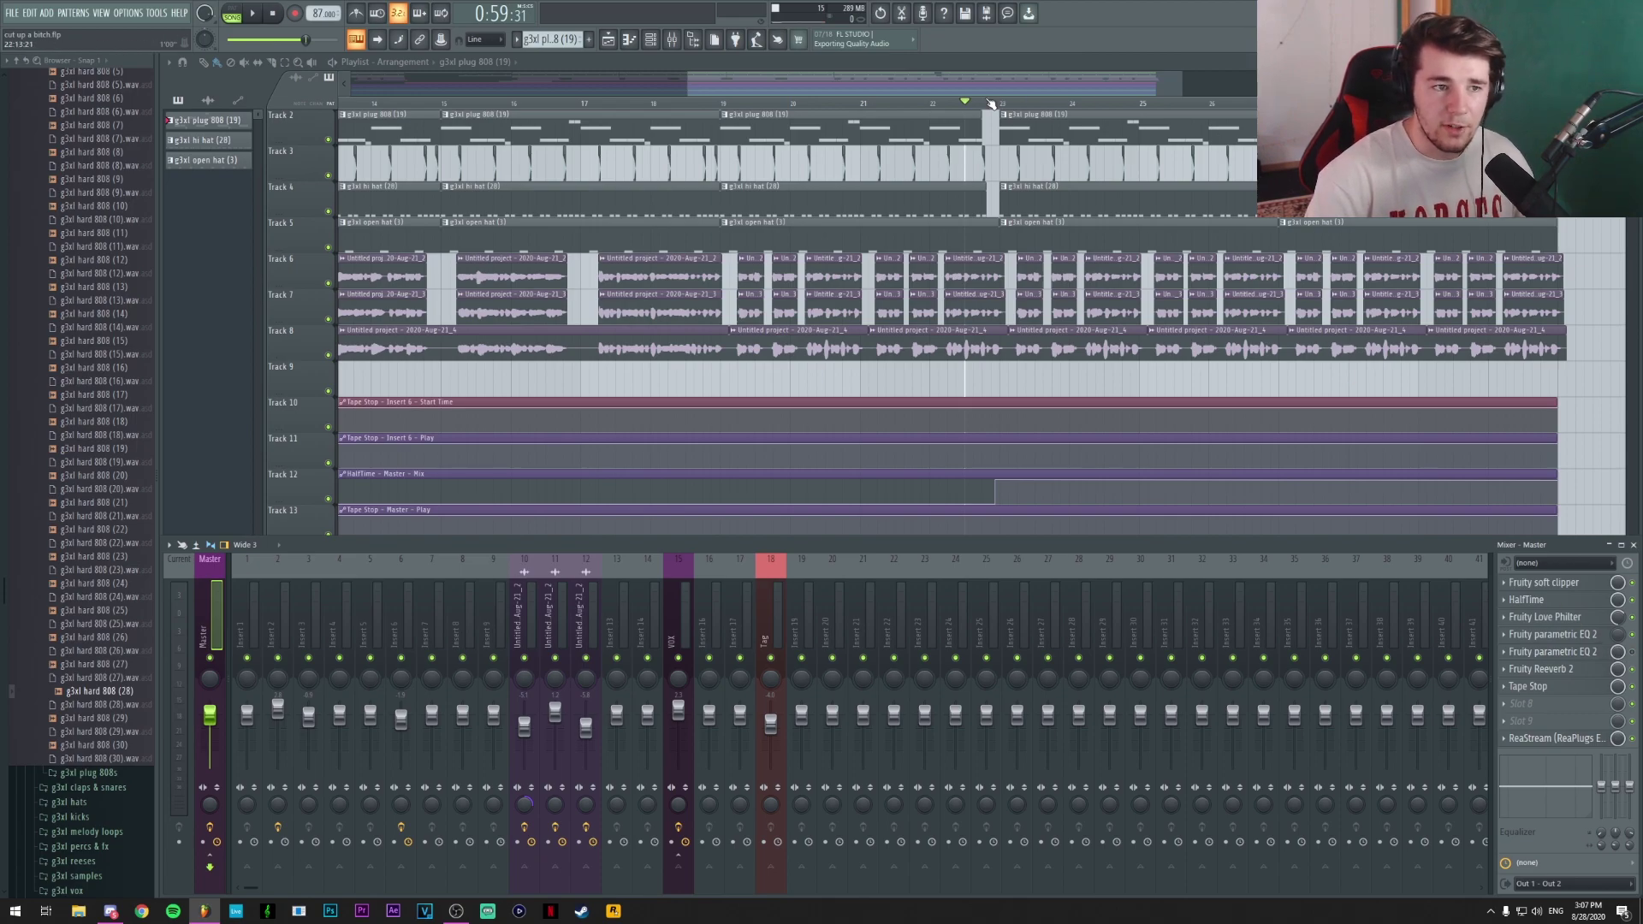
pyautogui.scroll(2, 986, 109)
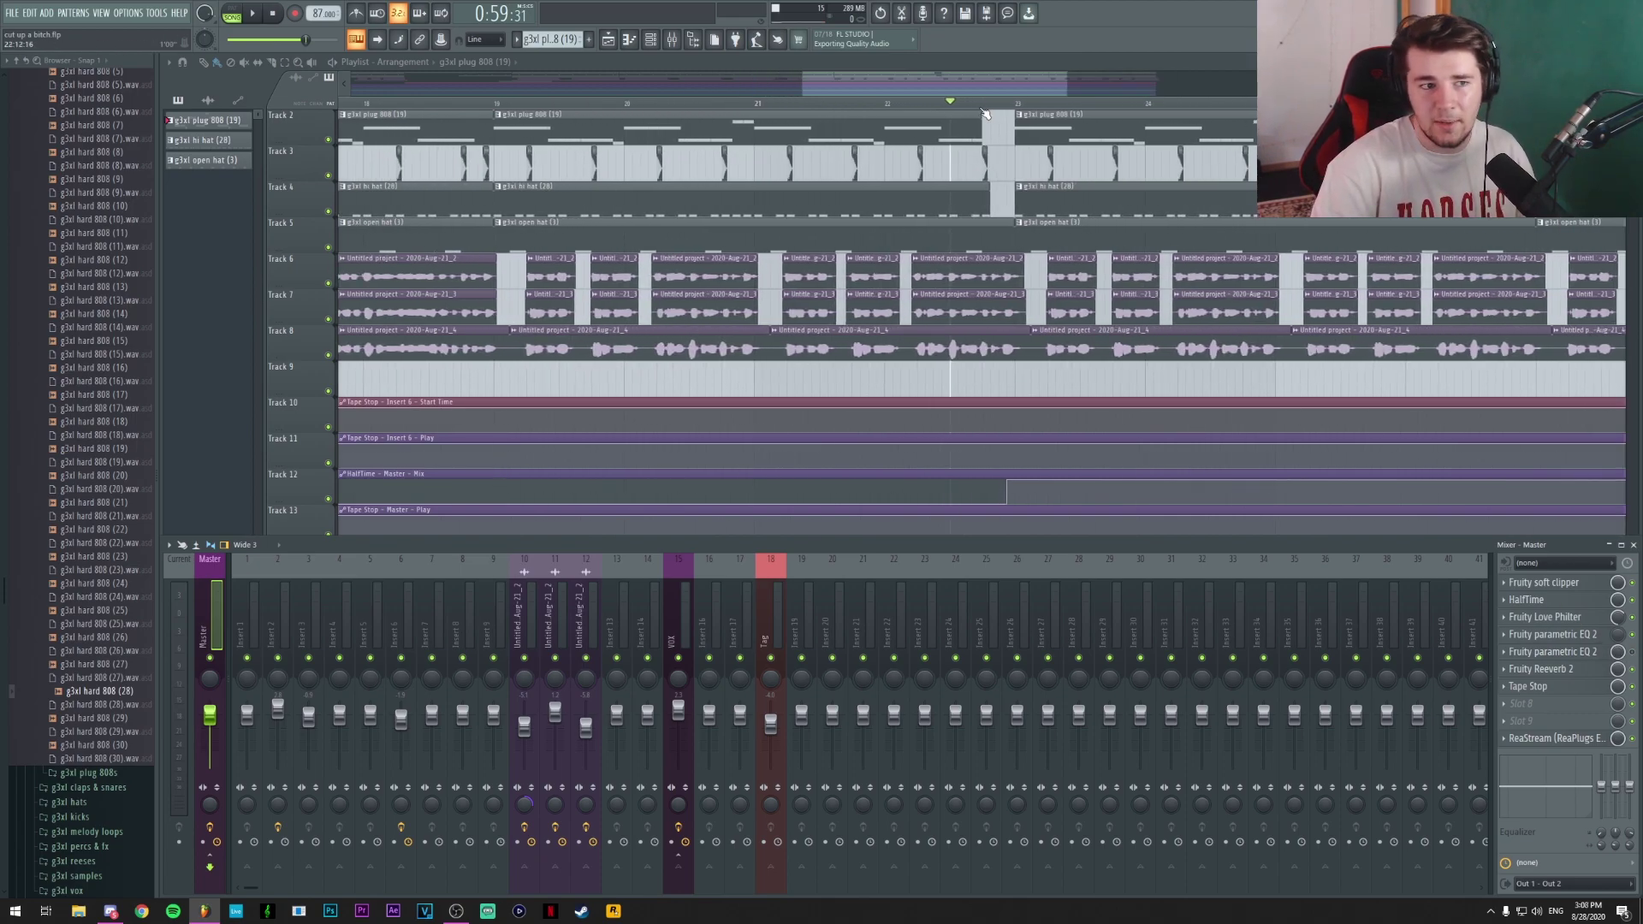
# - Replay the transition at bar 23 and compare the curves of both Fruity parametric EQ 2 plugins on the Master channel
pyautogui.press('space')
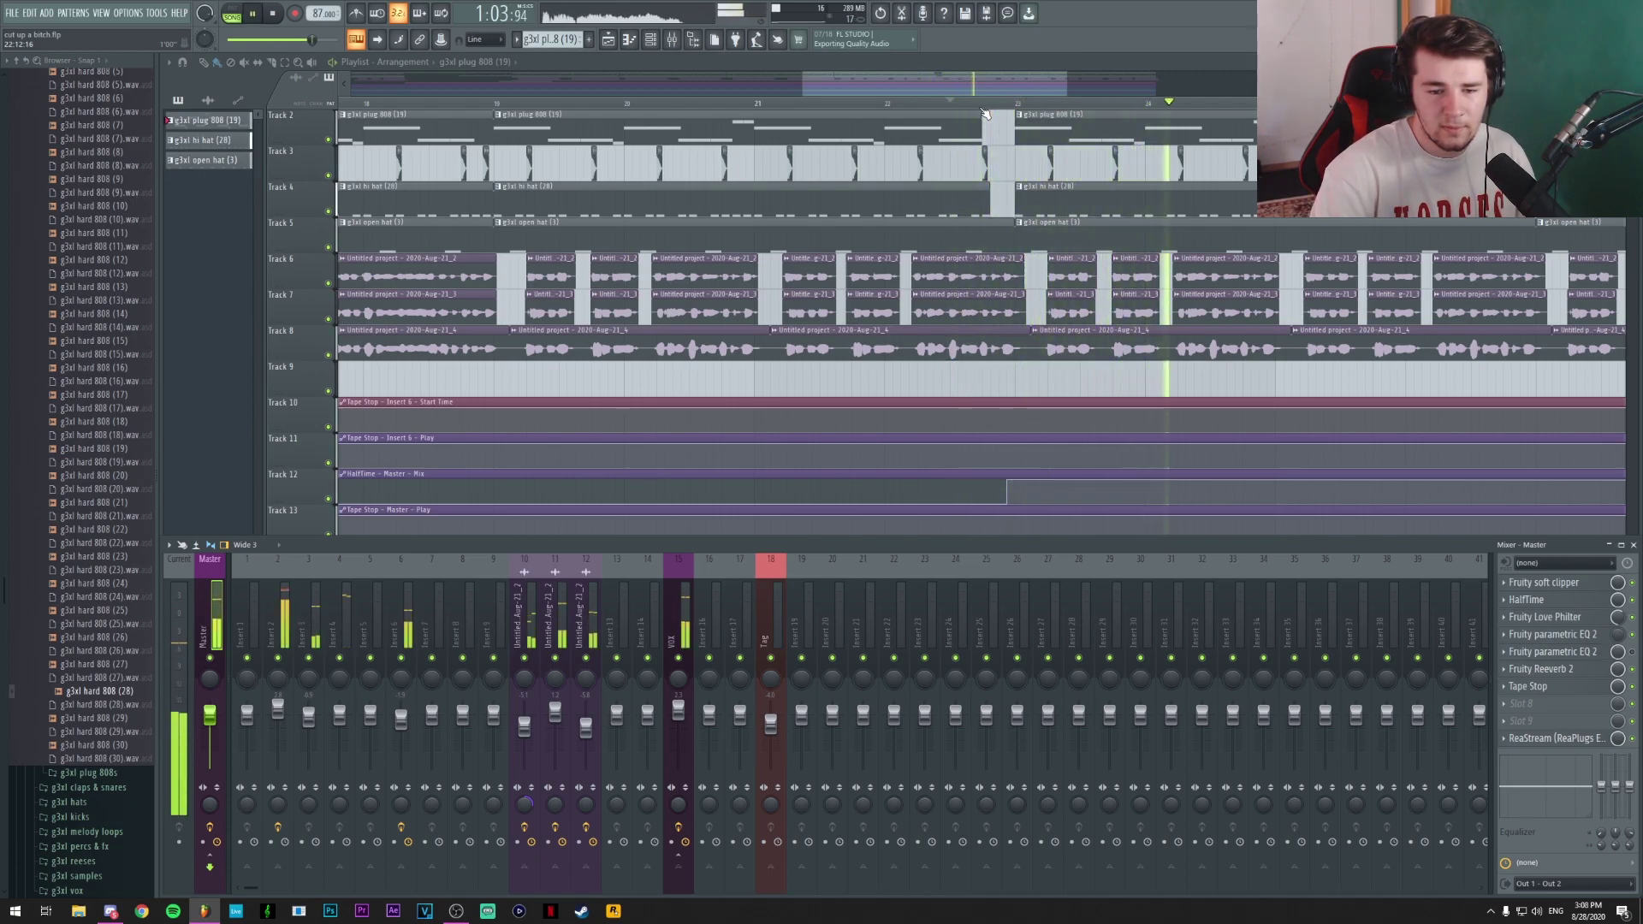
pyautogui.press('space')
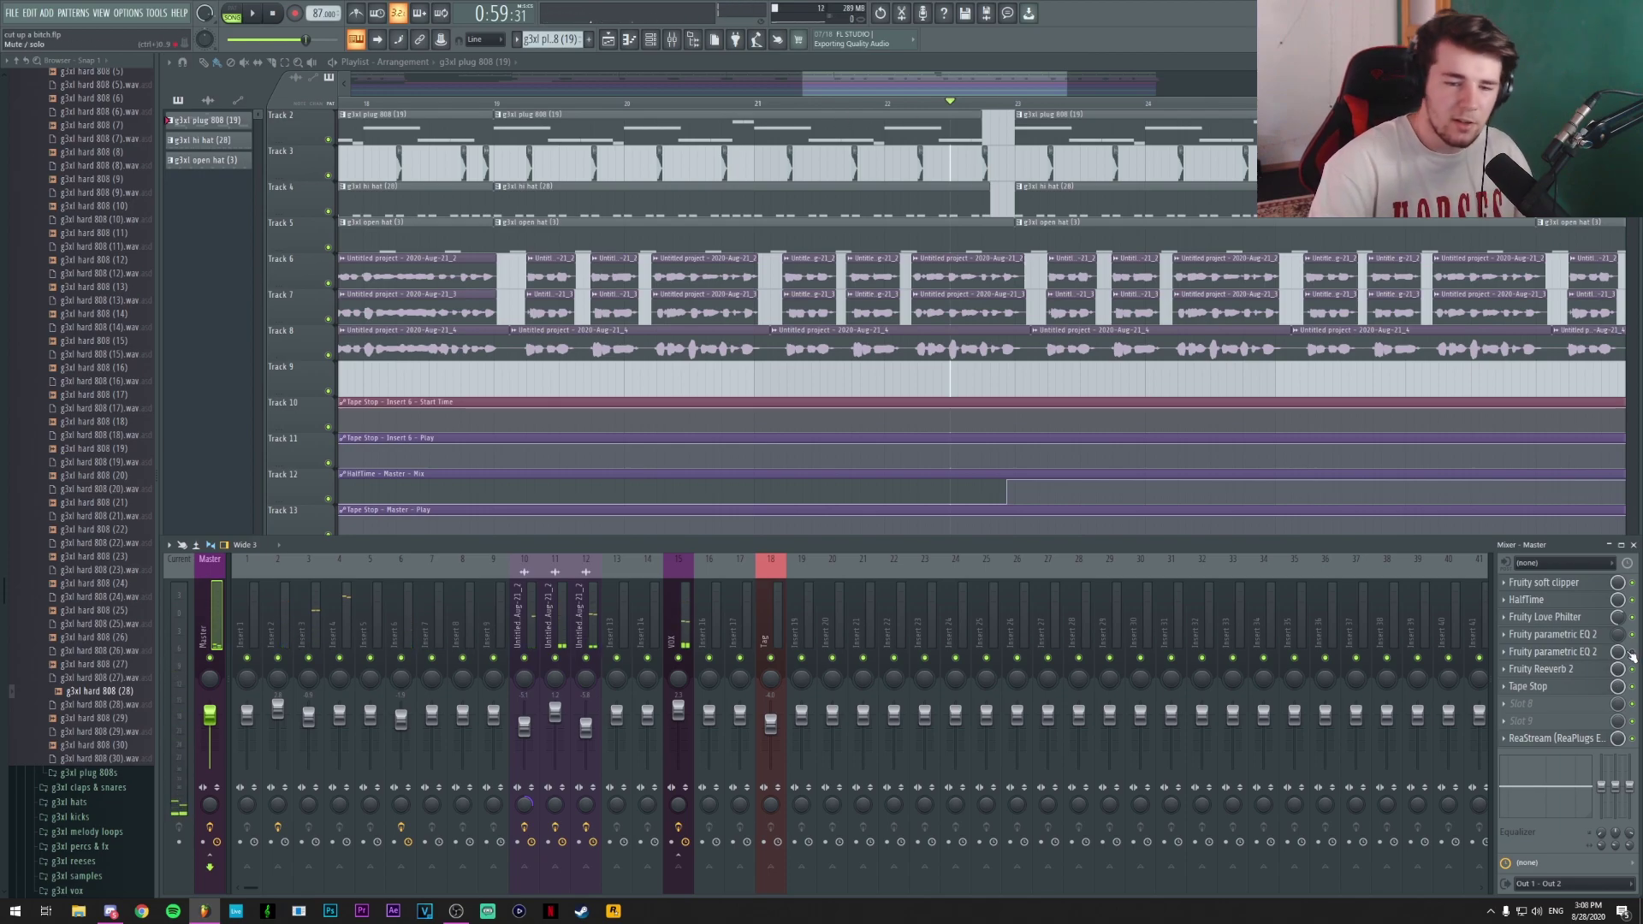
pyautogui.click(1553, 652)
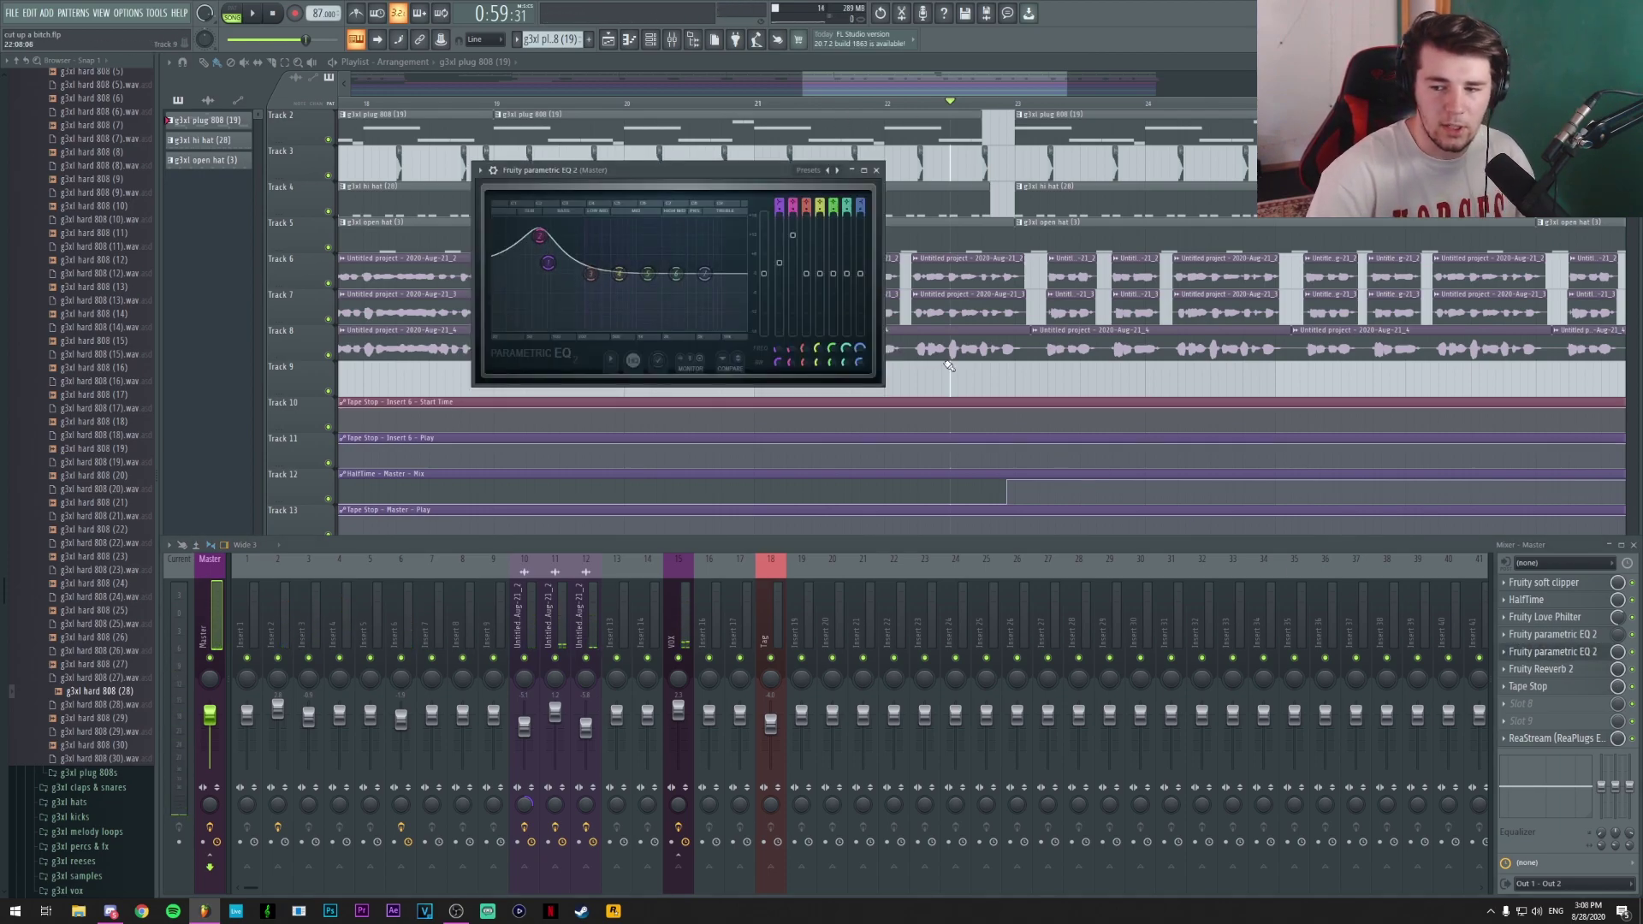
pyautogui.click(1553, 635)
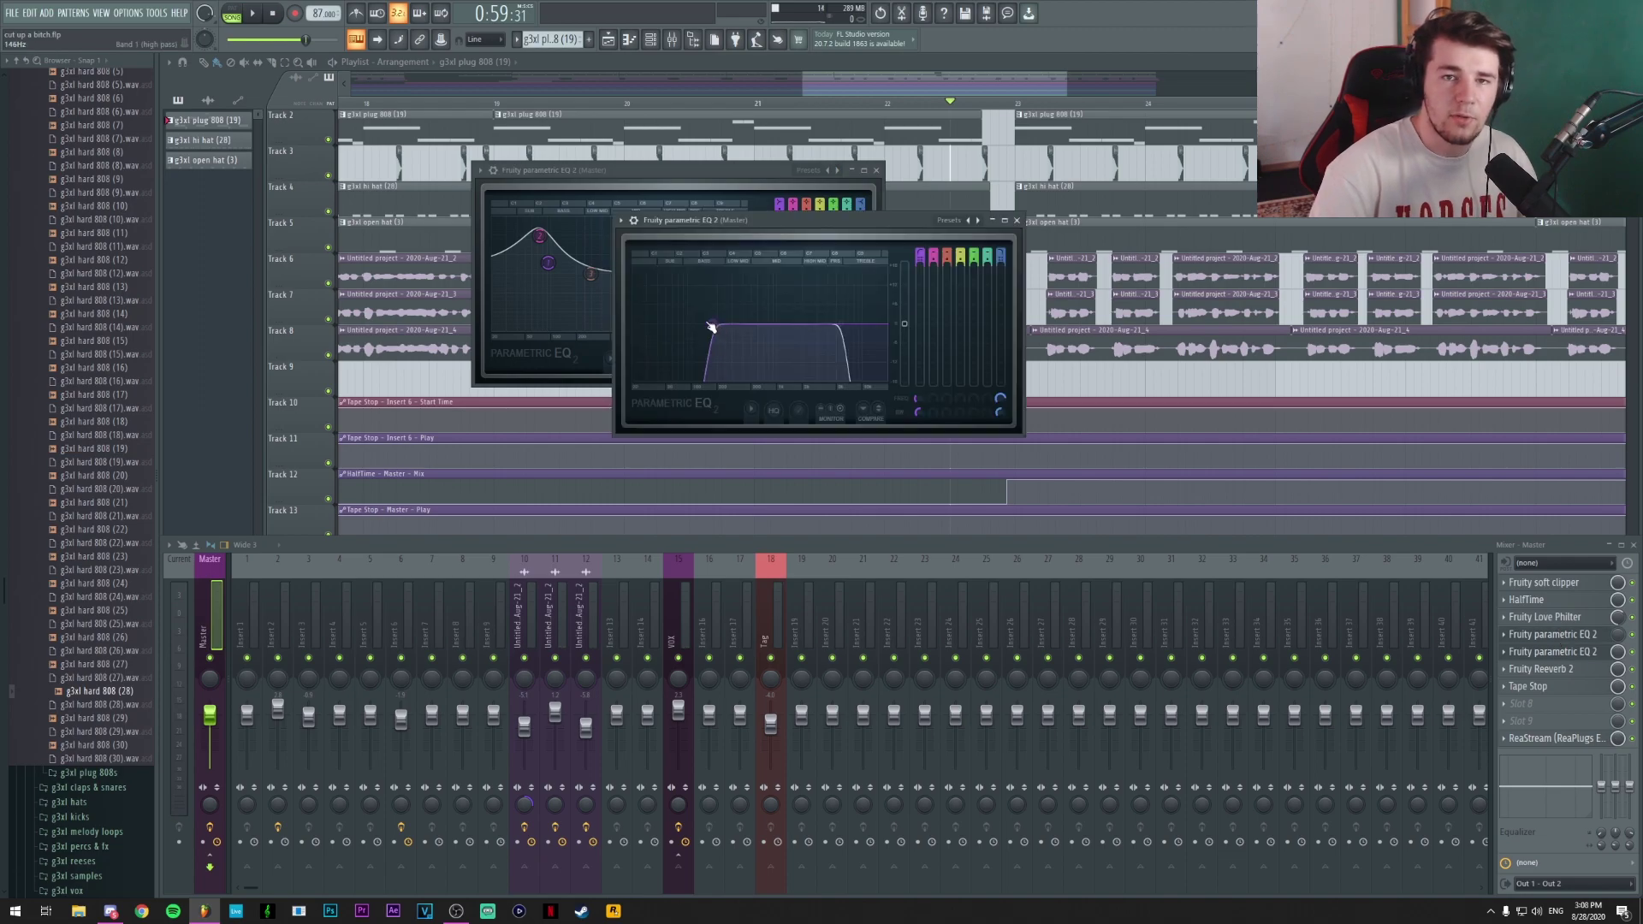
pyautogui.click(876, 170)
pyautogui.click(1016, 221)
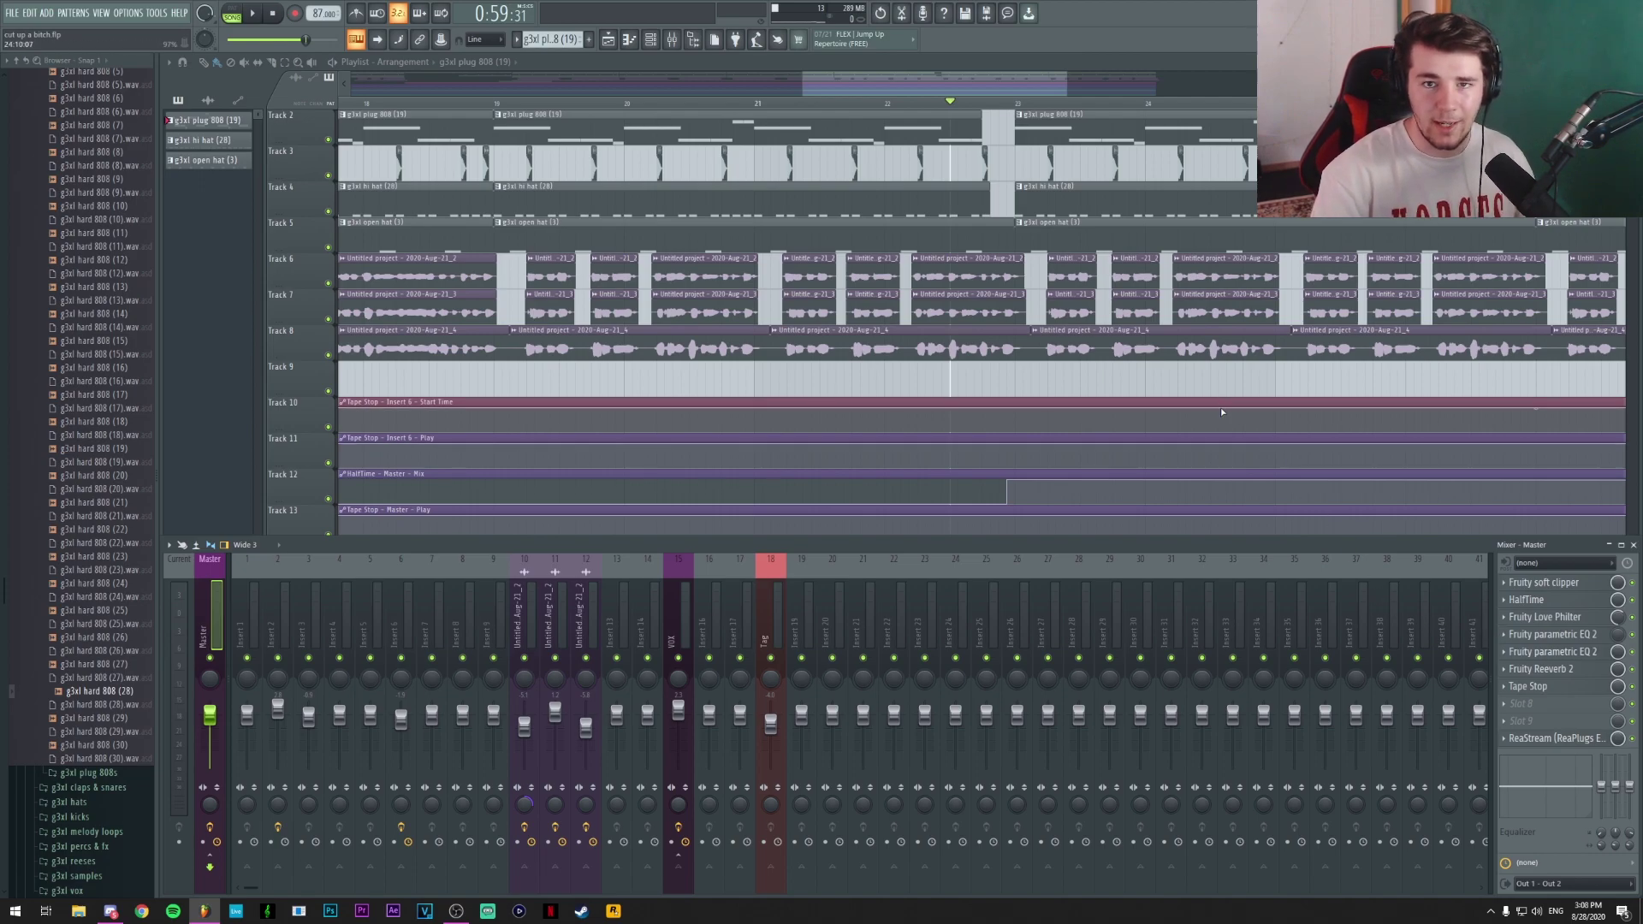
# - Play the bar 23 transition again and inspect the Fruity Reeverb 2 settings on the Master channel
pyautogui.press('space')
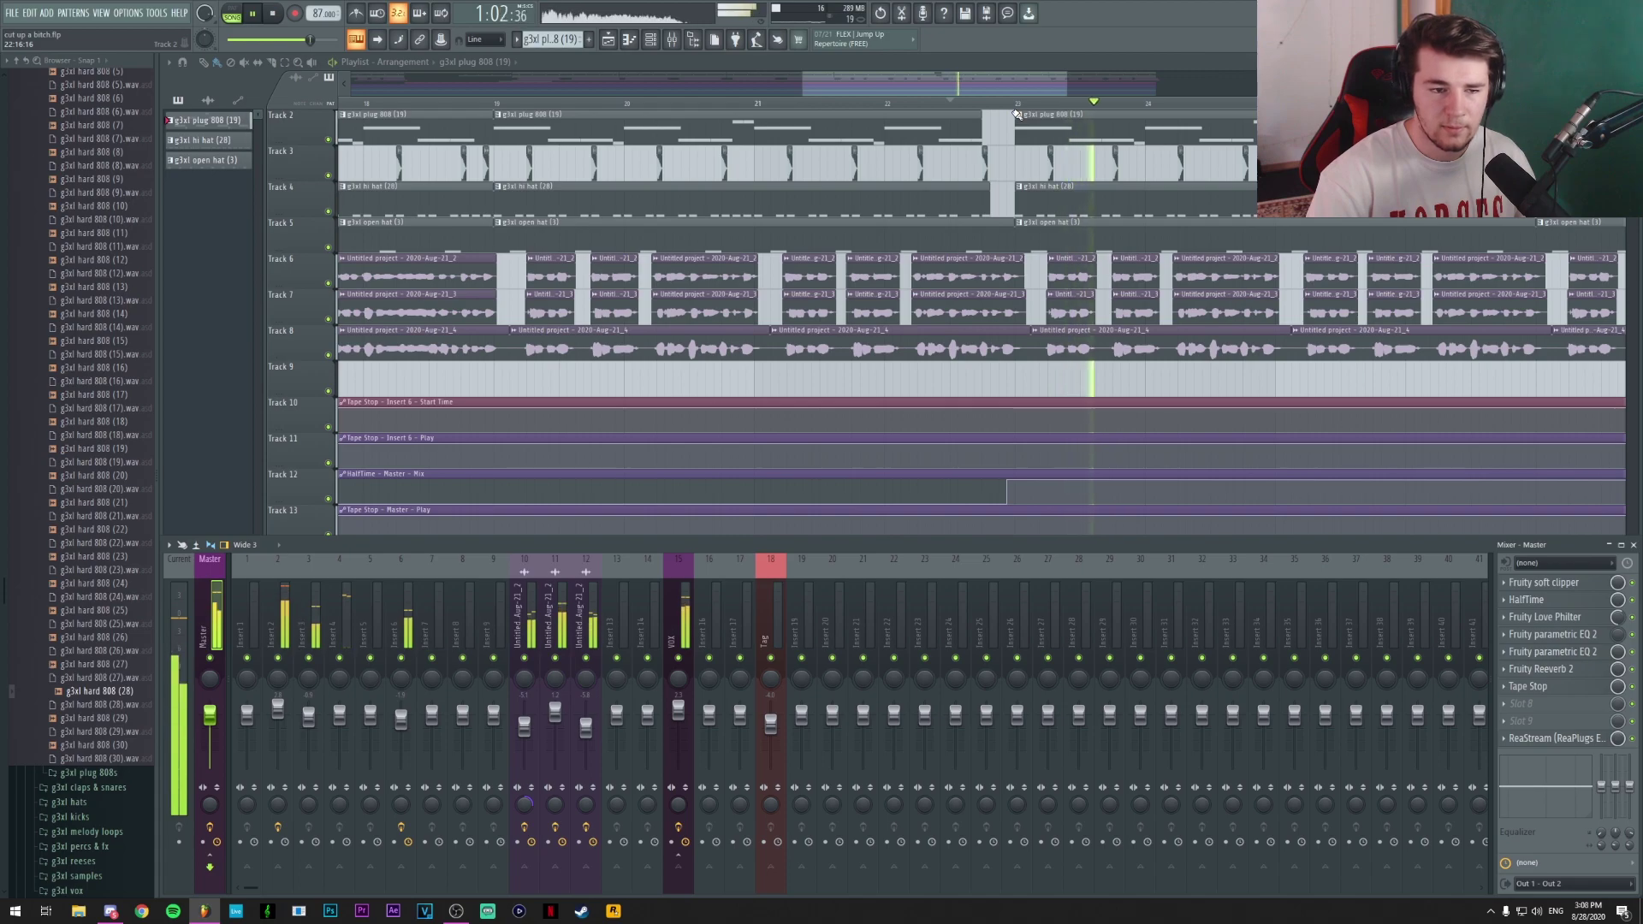
pyautogui.press('space')
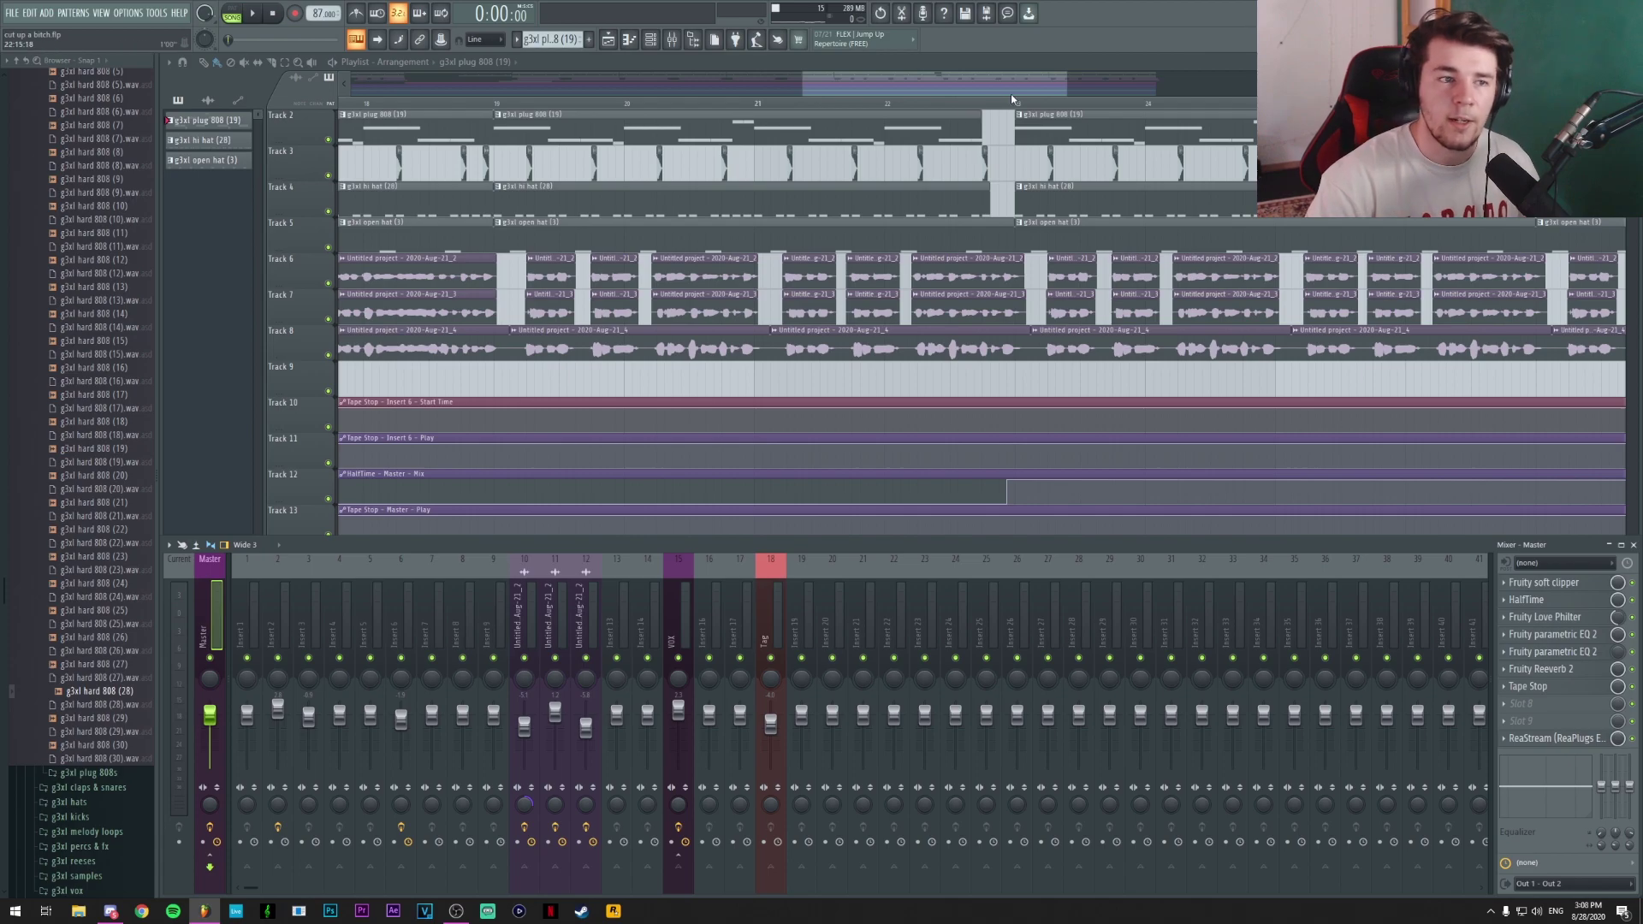
pyautogui.scroll(1, 1002, 91)
pyautogui.click(672, 39)
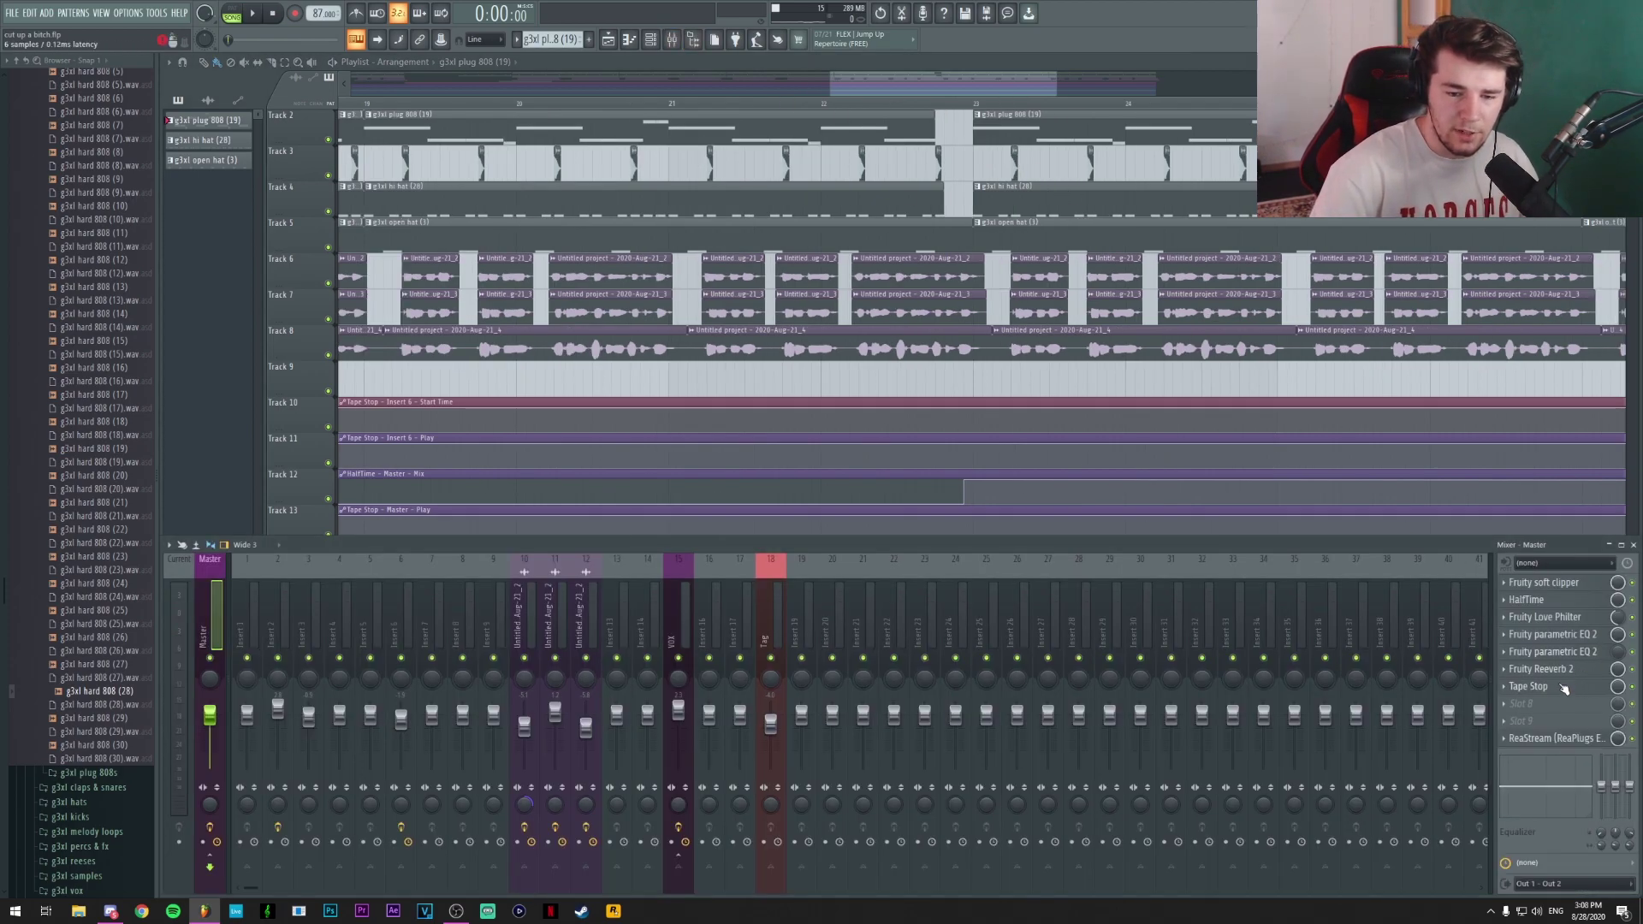
pyautogui.click(1545, 669)
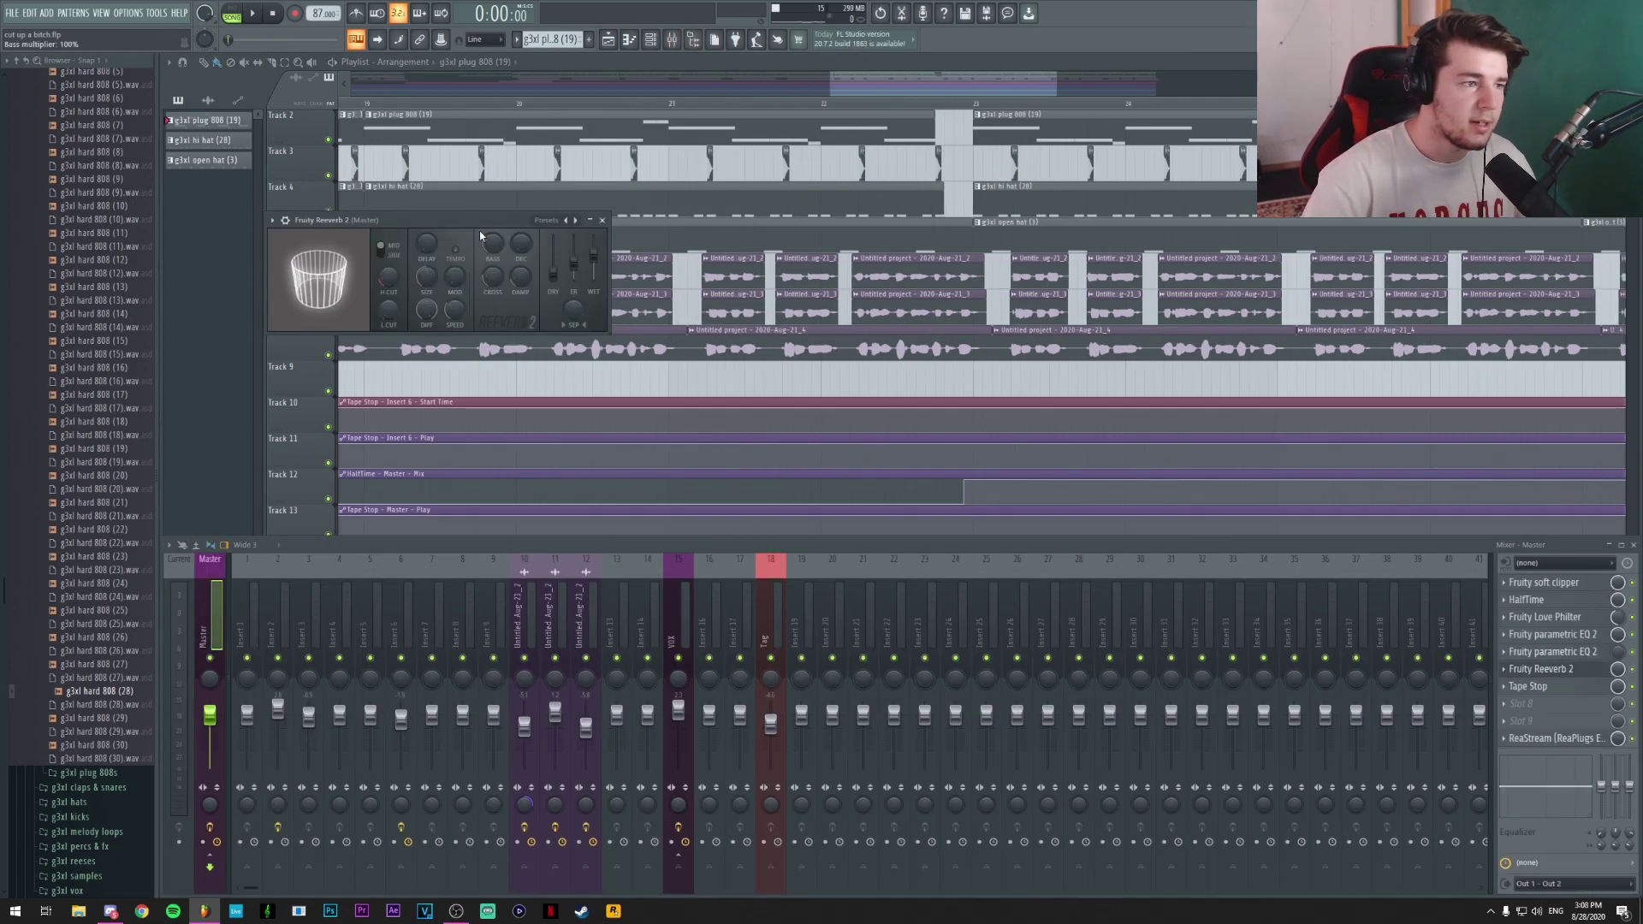
pyautogui.moveTo(480, 231); pyautogui.dragTo(850, 236)
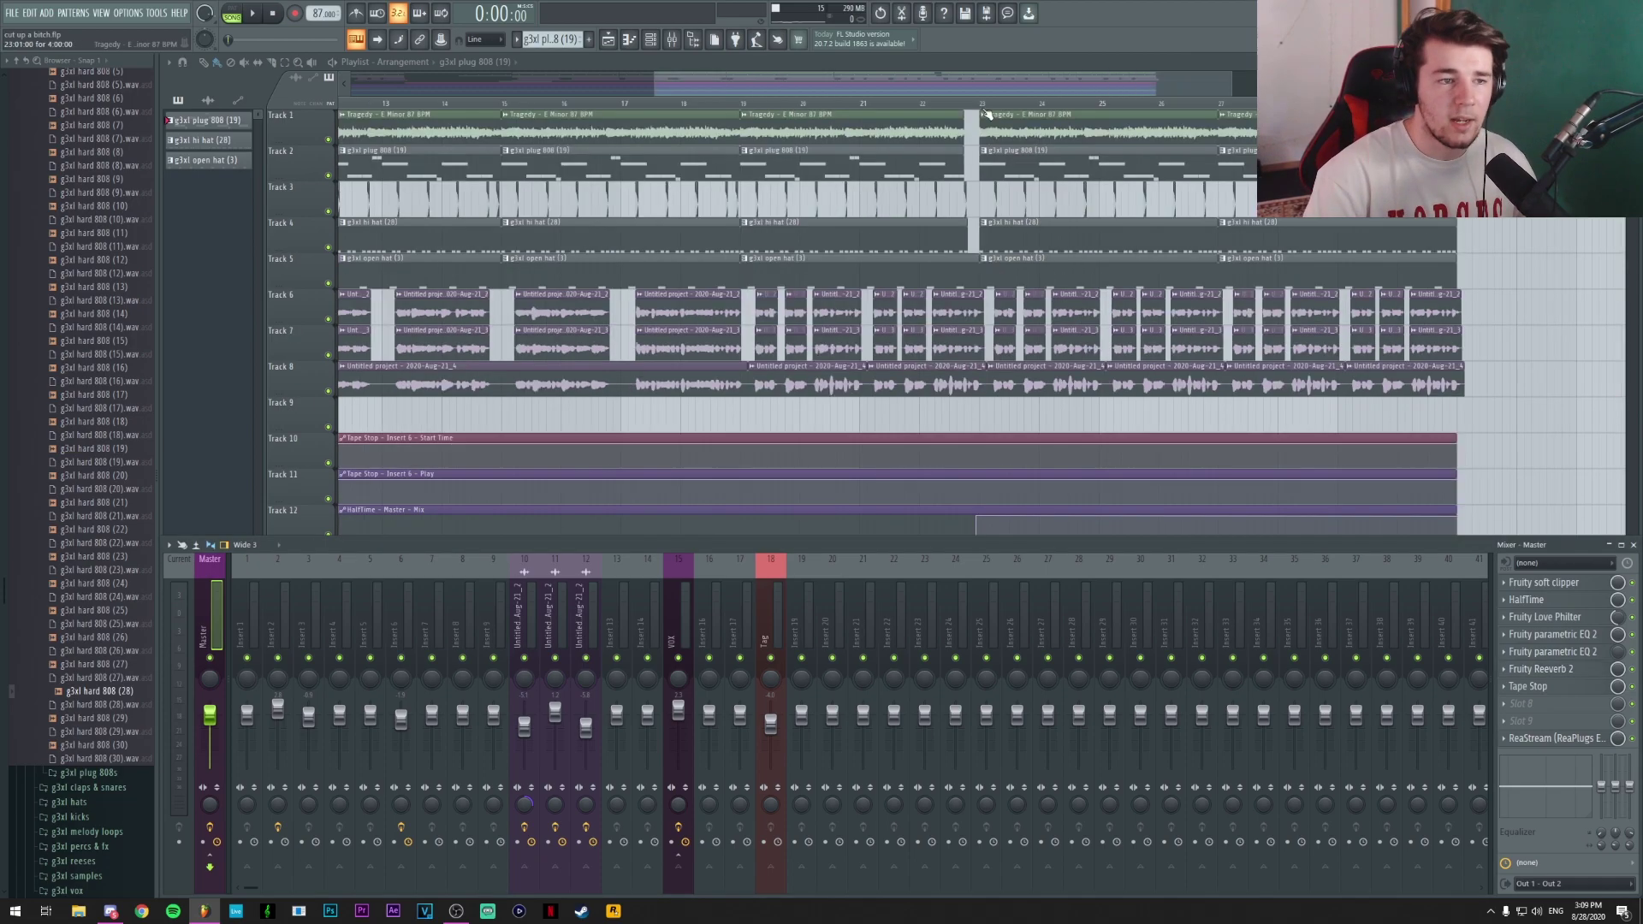
# - Check the automation clips across the whole arrangement and select Insert 2 in the mixer to show its effects
pyautogui.press('F9')
pyautogui.scroll(-4, 986, 109)
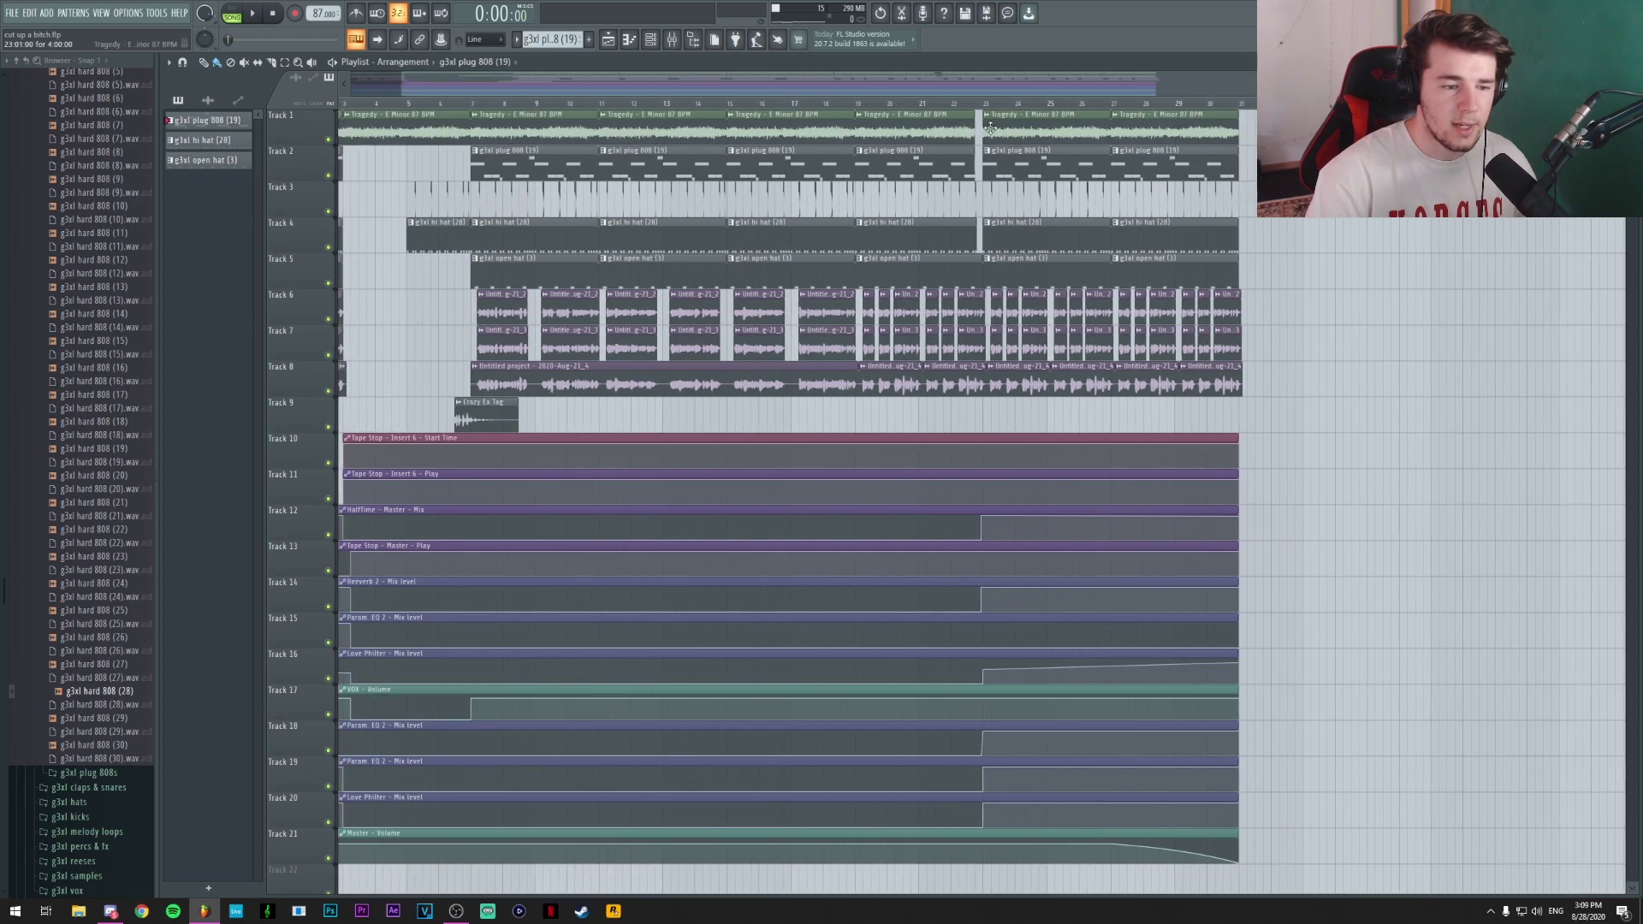
pyautogui.click(672, 41)
pyautogui.click(284, 639)
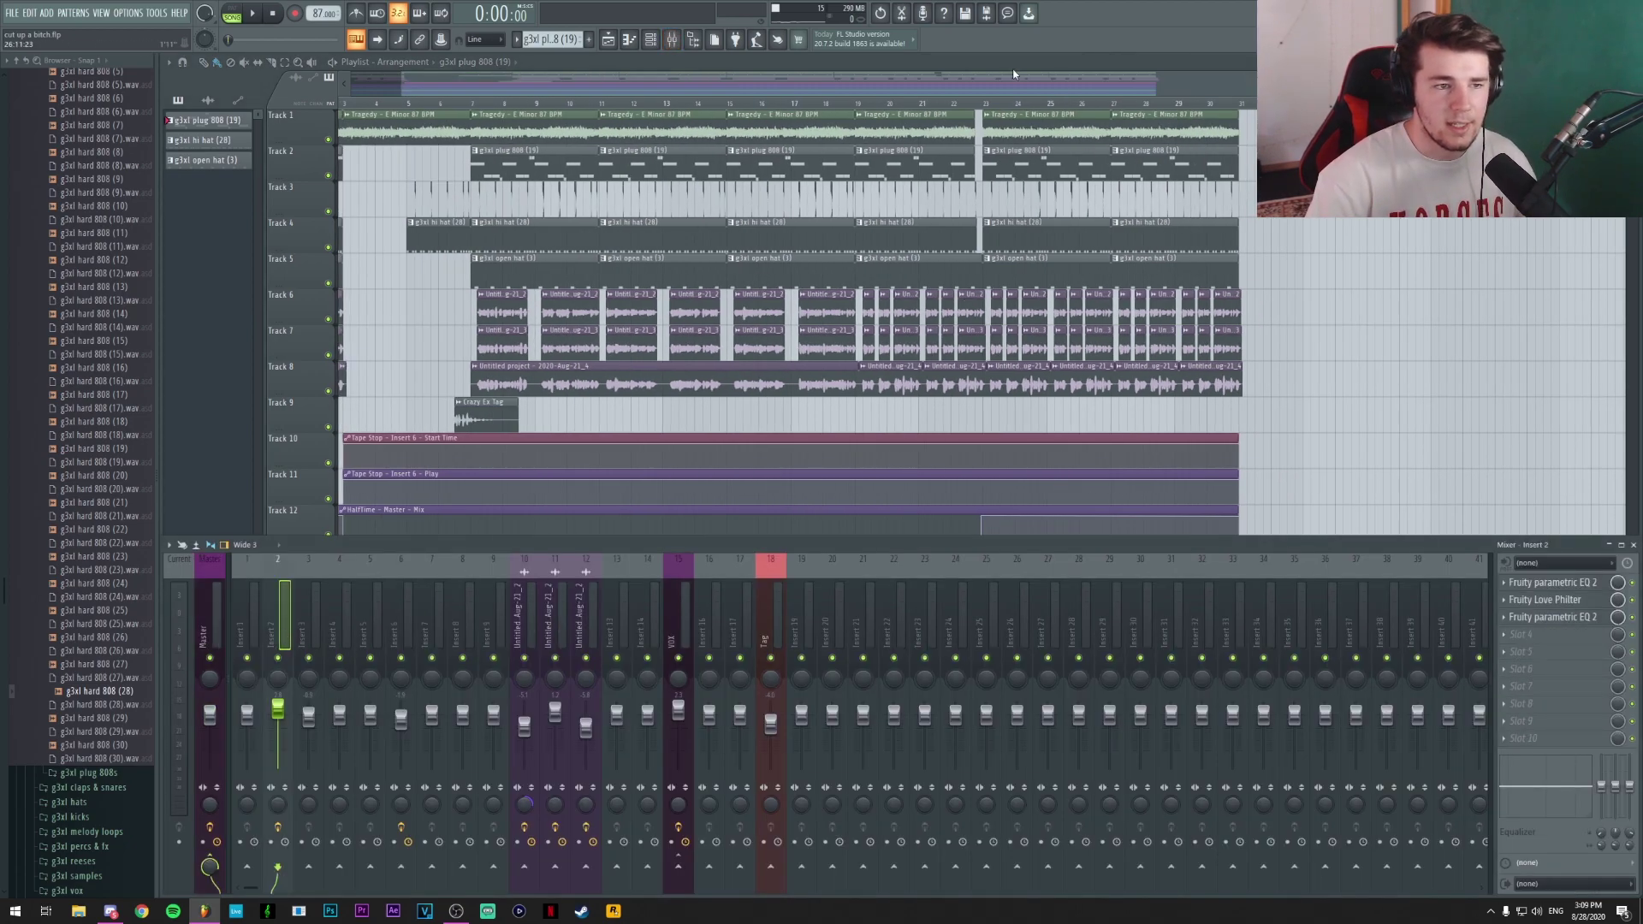
# - Mute playlist tracks 6, 7 and 8 and play the transition from just before bar 23 without them
pyautogui.scroll(1, 968, 110)
pyautogui.press('F9')
pyautogui.scroll(5, 968, 110)
pyautogui.click(988, 105)
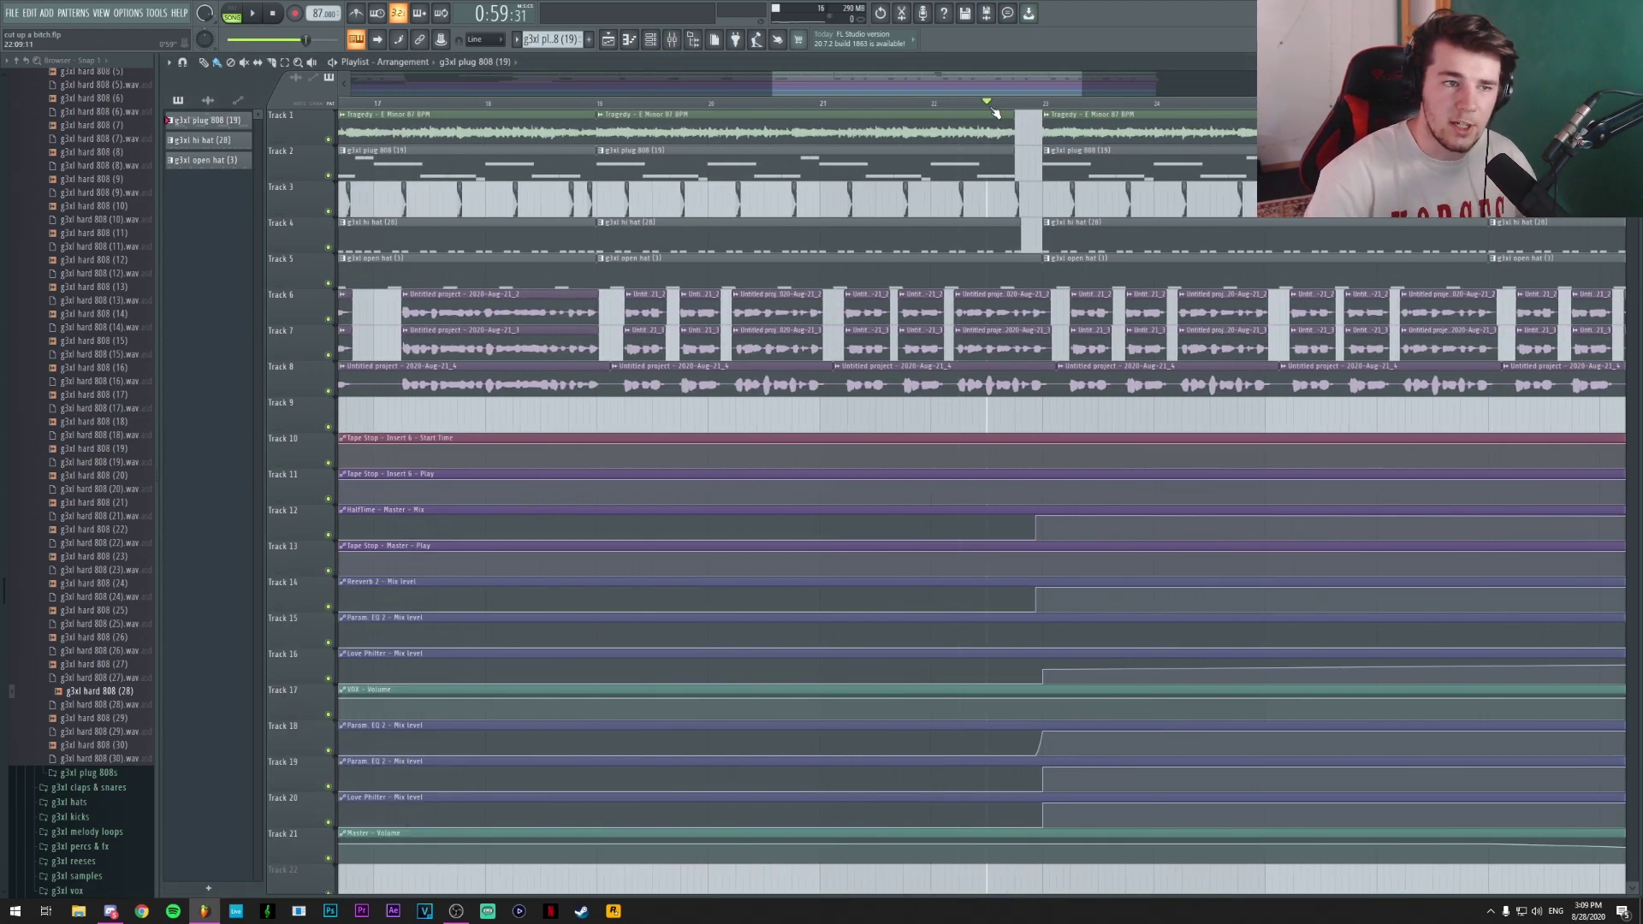
pyautogui.click(328, 319)
pyautogui.click(328, 355)
pyautogui.click(328, 391)
pyautogui.press('space')
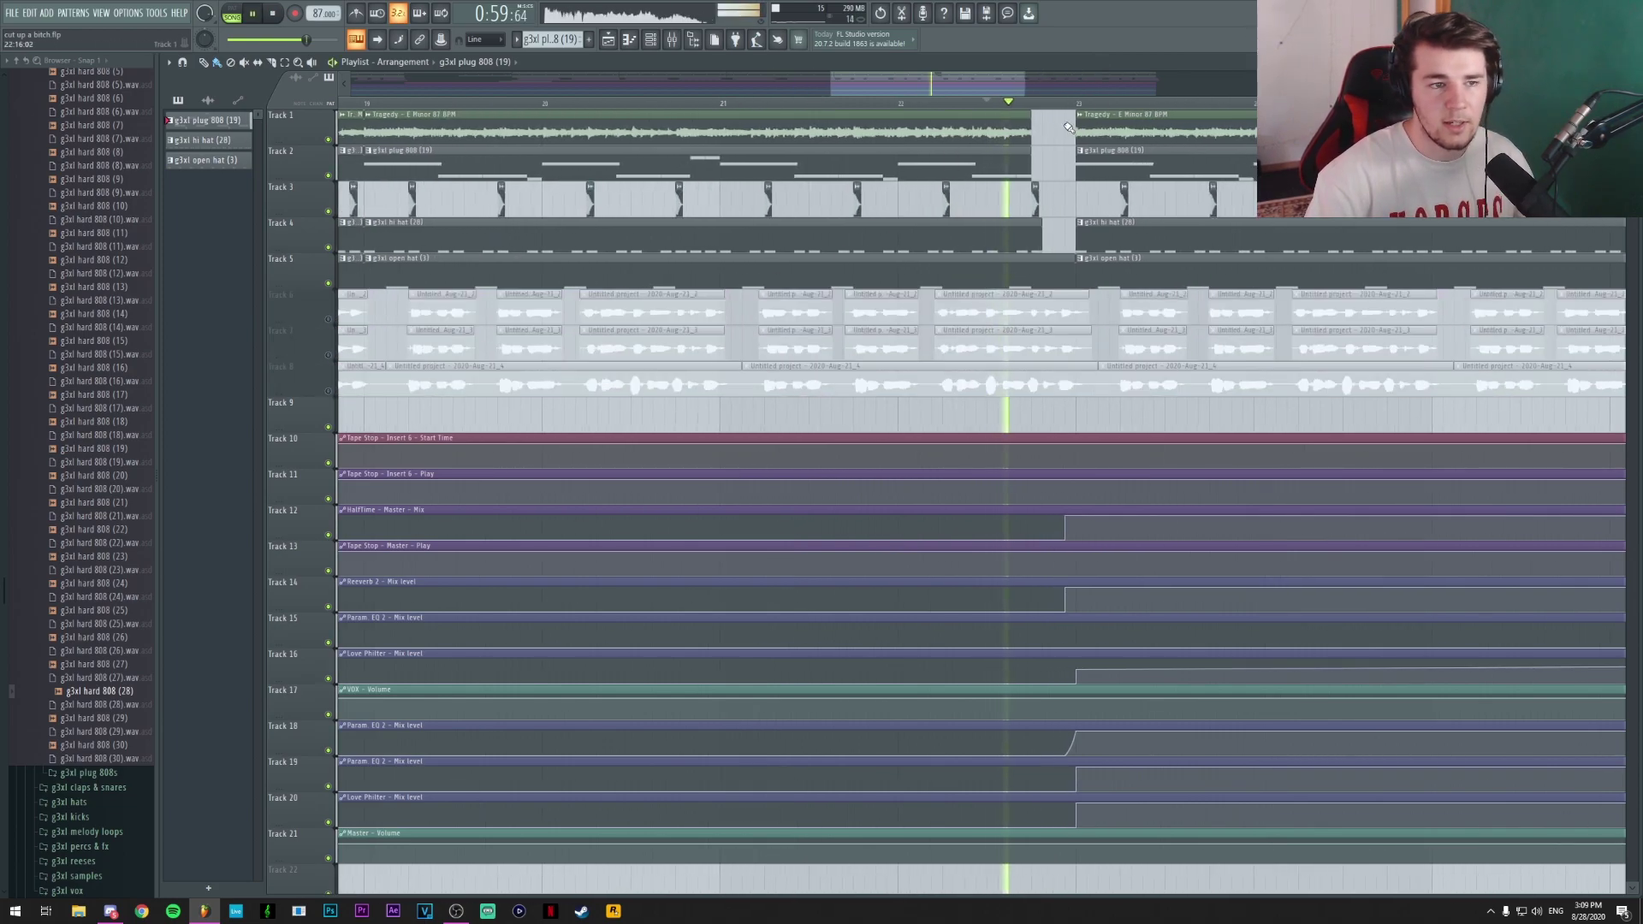
pyautogui.scroll(-3, 1059, 105)
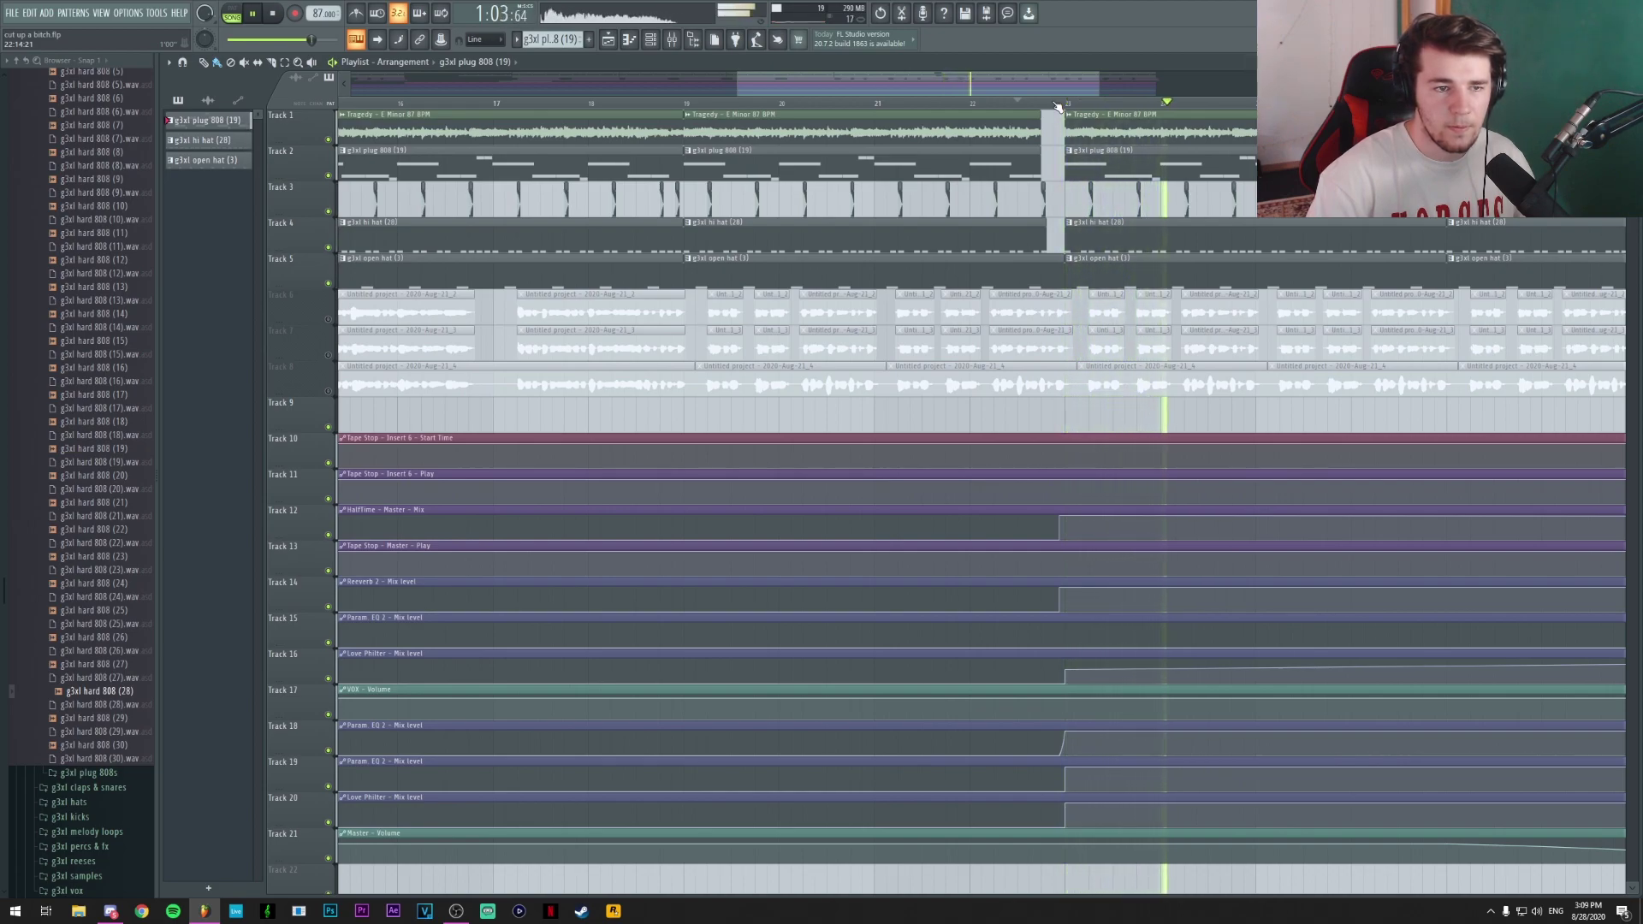
pyautogui.press('space')
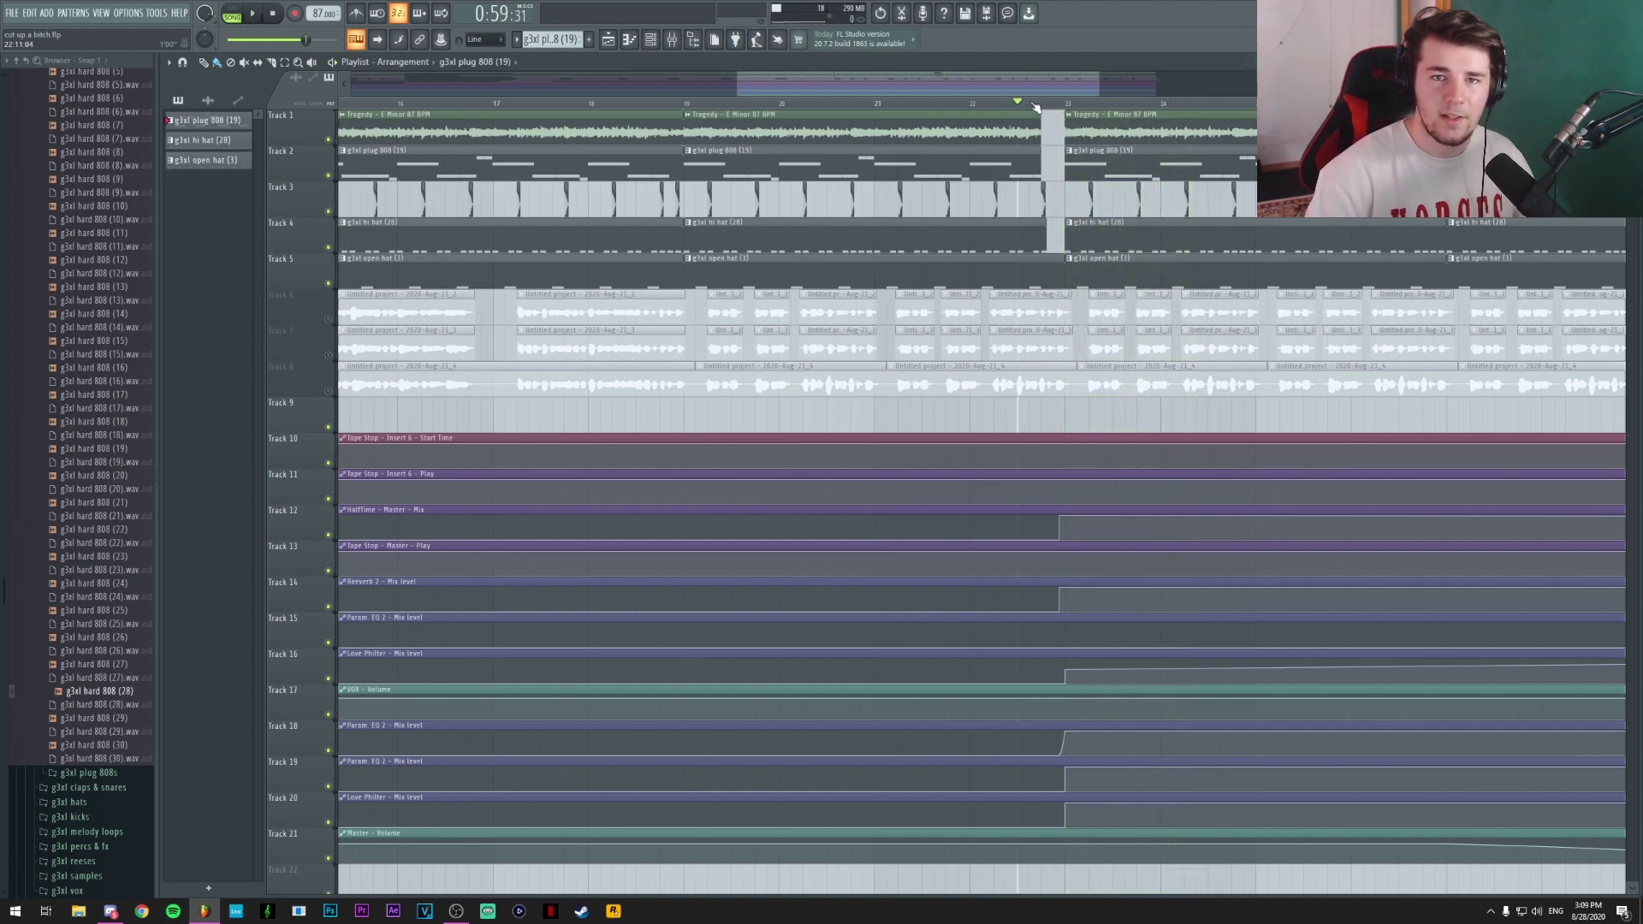
# - Inspect the Fruity Love Philter settings on Insert 2 and close the plugin and the mixer
pyautogui.press('F9')
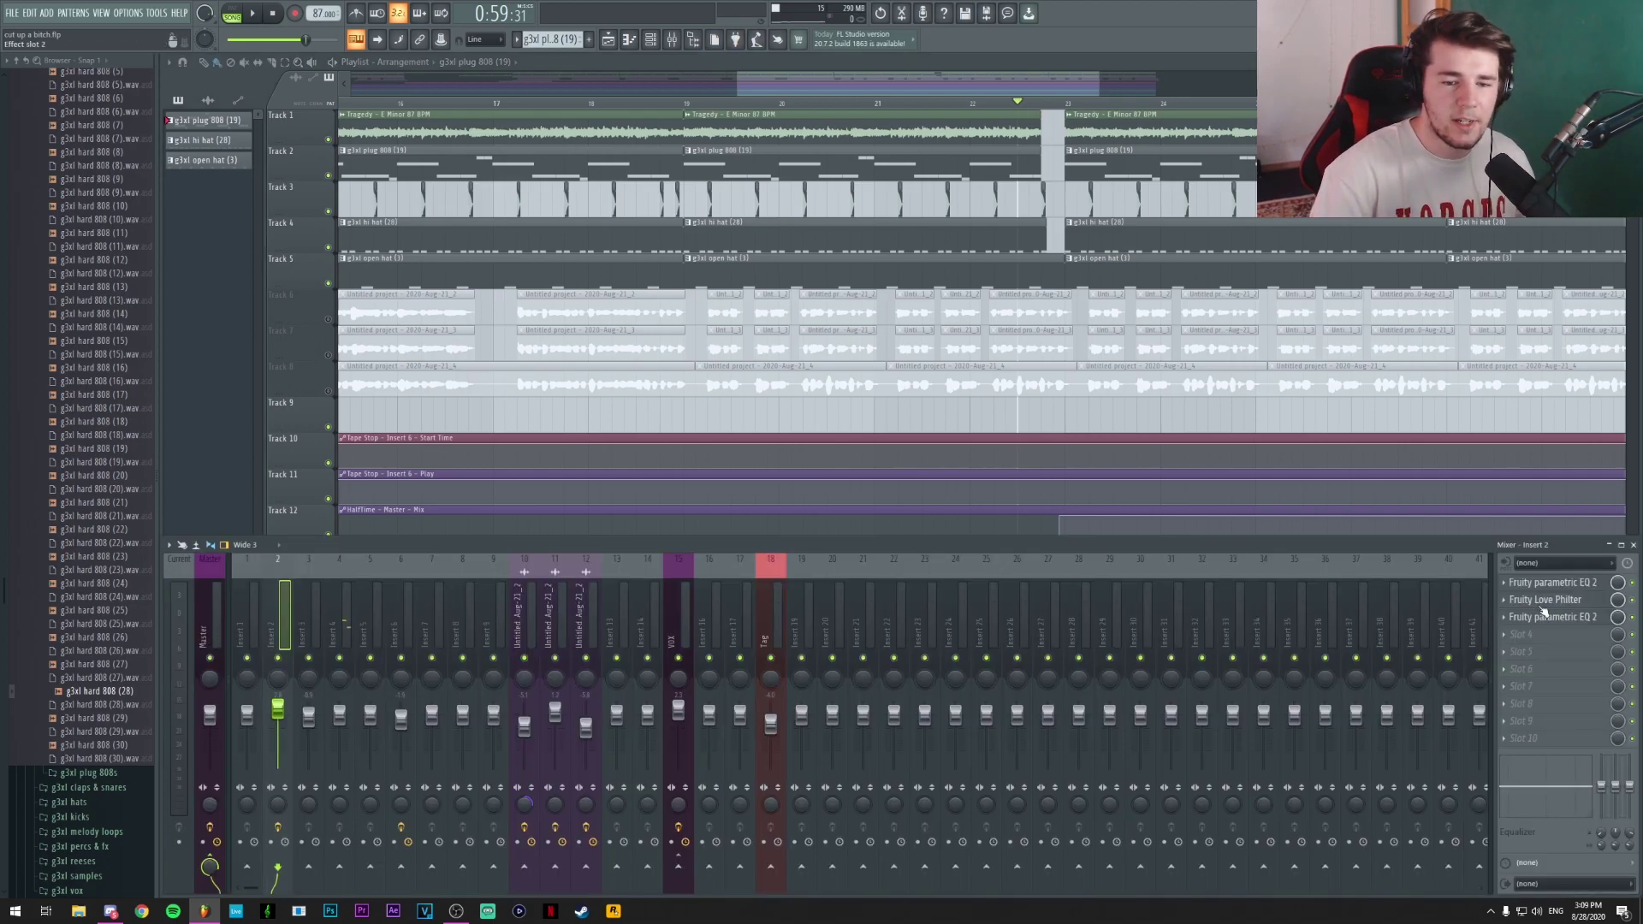
pyautogui.click(1544, 602)
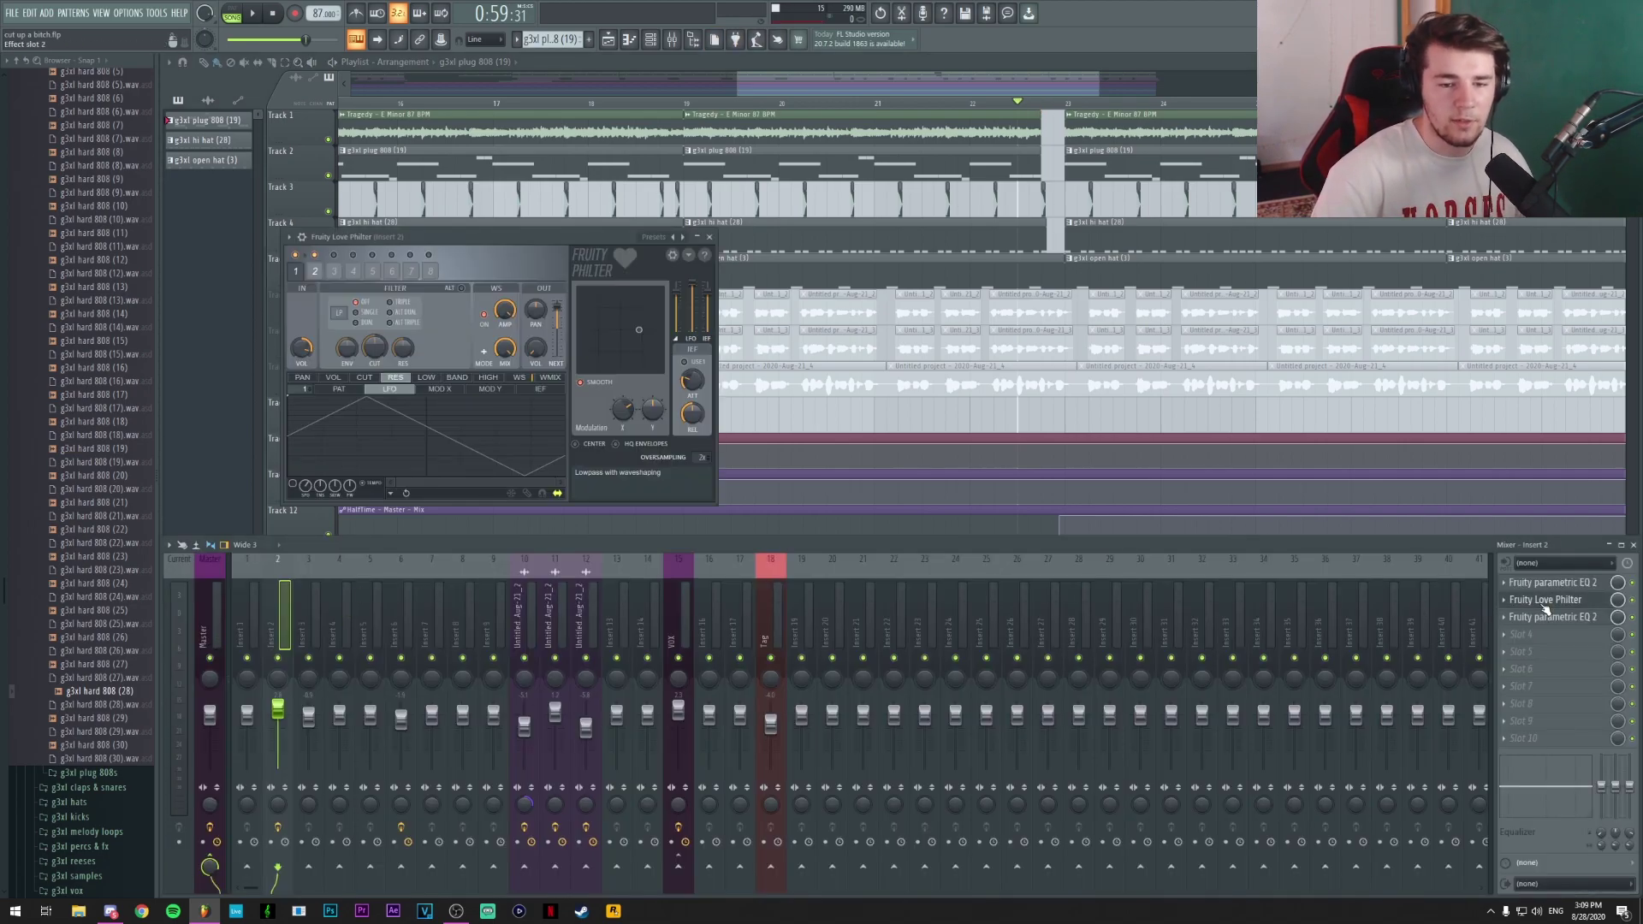
pyautogui.moveTo(536, 239); pyautogui.dragTo(825, 272)
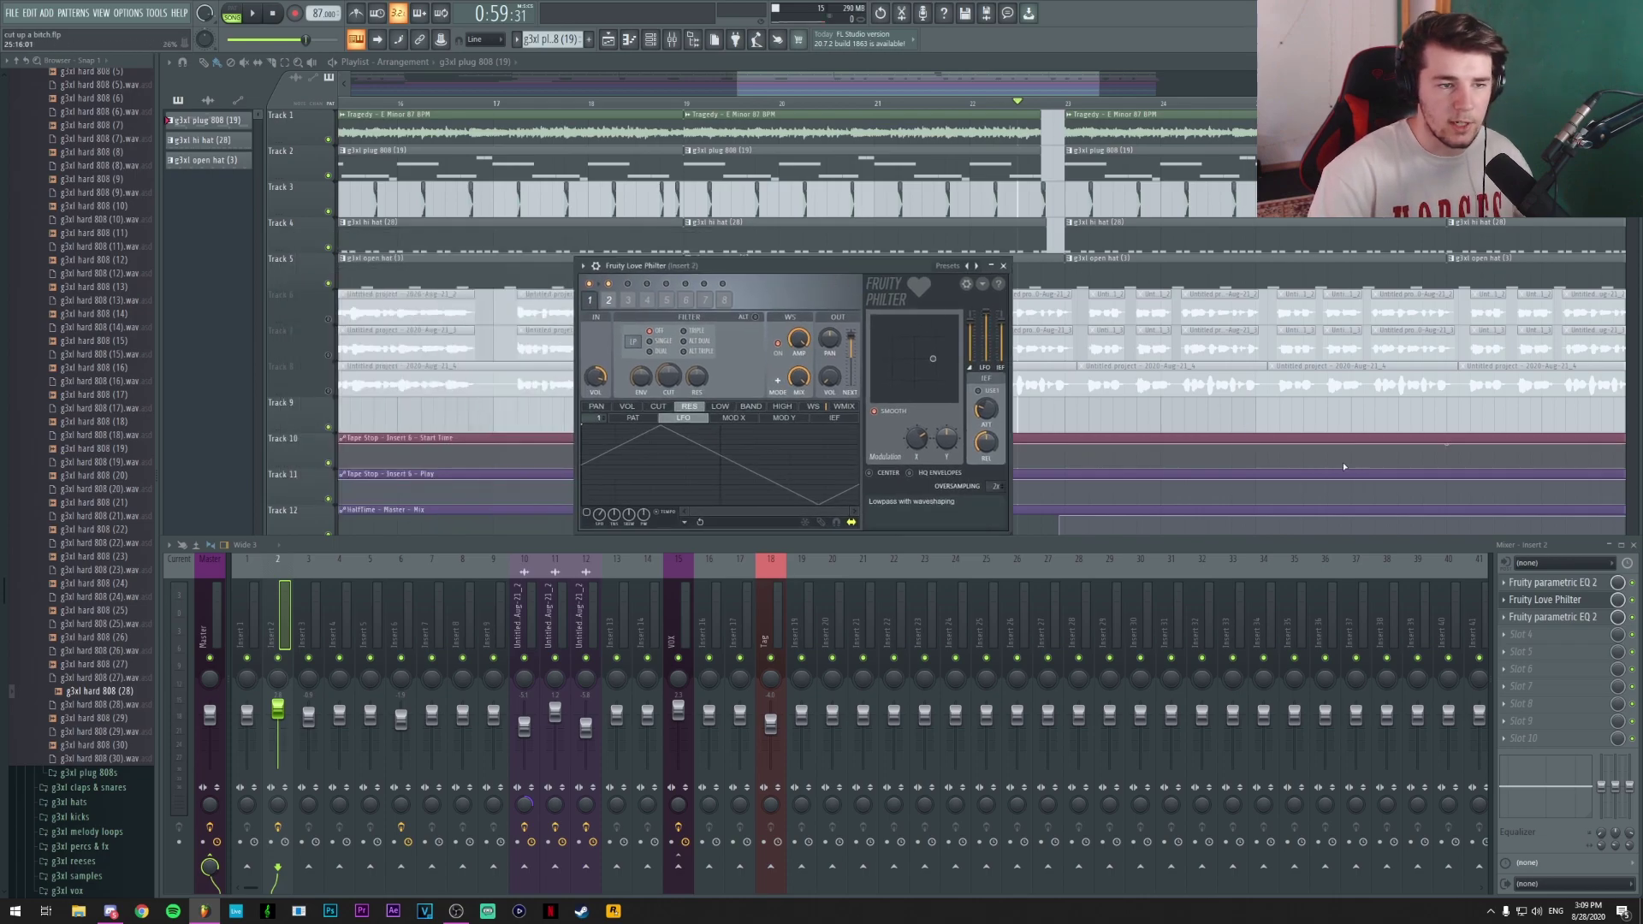
pyautogui.click(1004, 267)
pyautogui.press('F9')
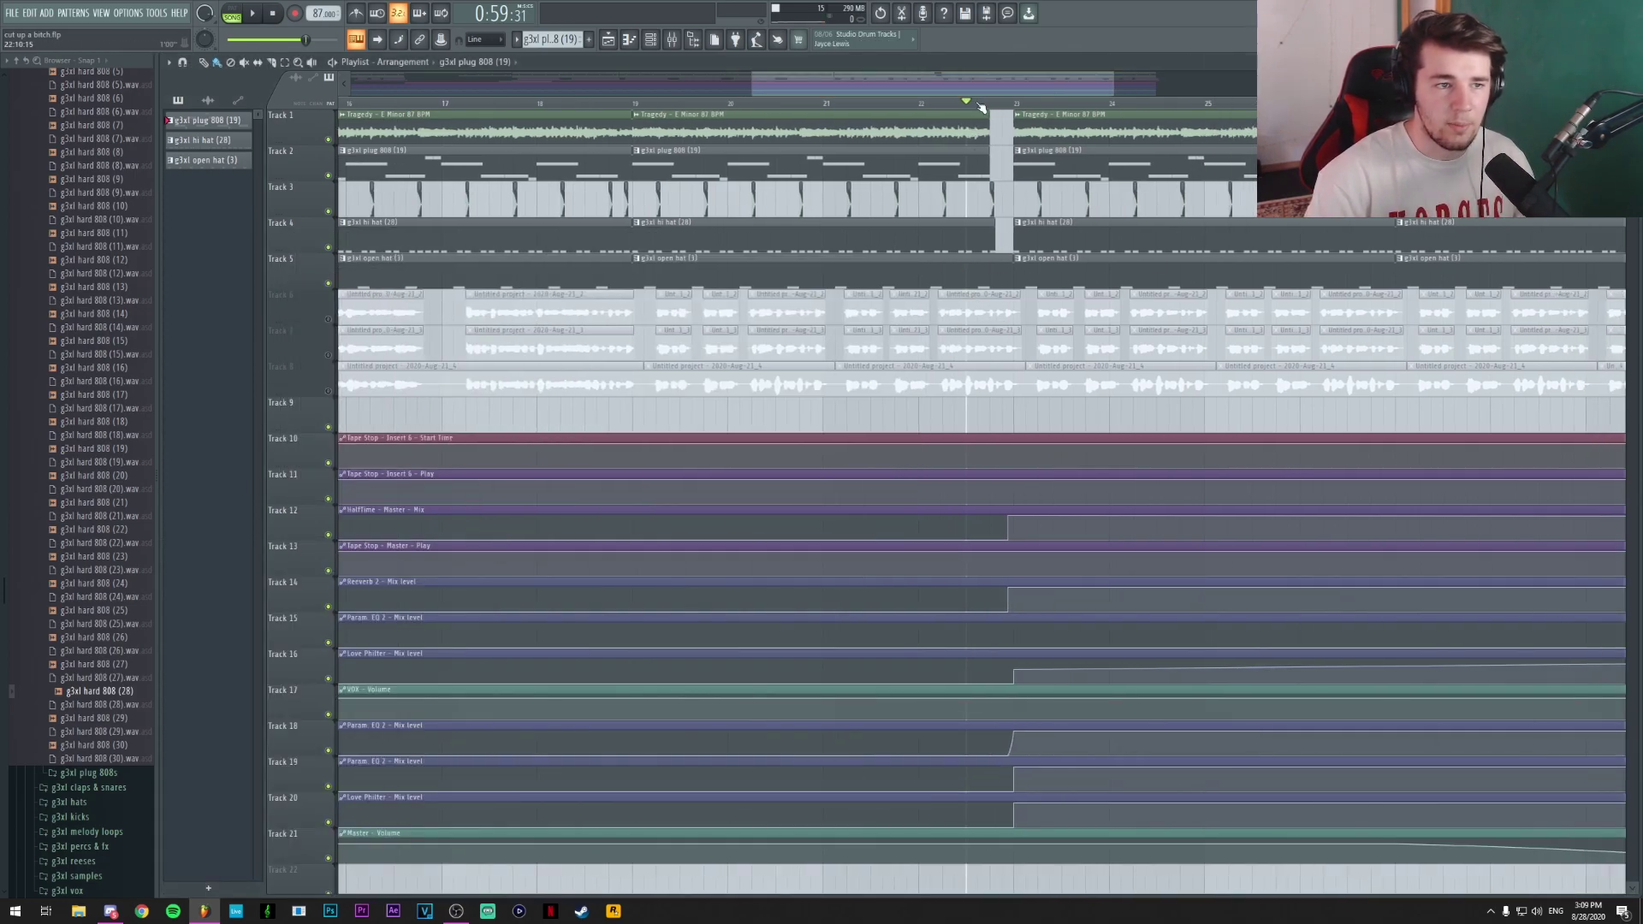
# - Replay the transition at bar 23 with the Insert 2 effect chain shown in the mixer
pyautogui.press('F9')
pyautogui.press('space')
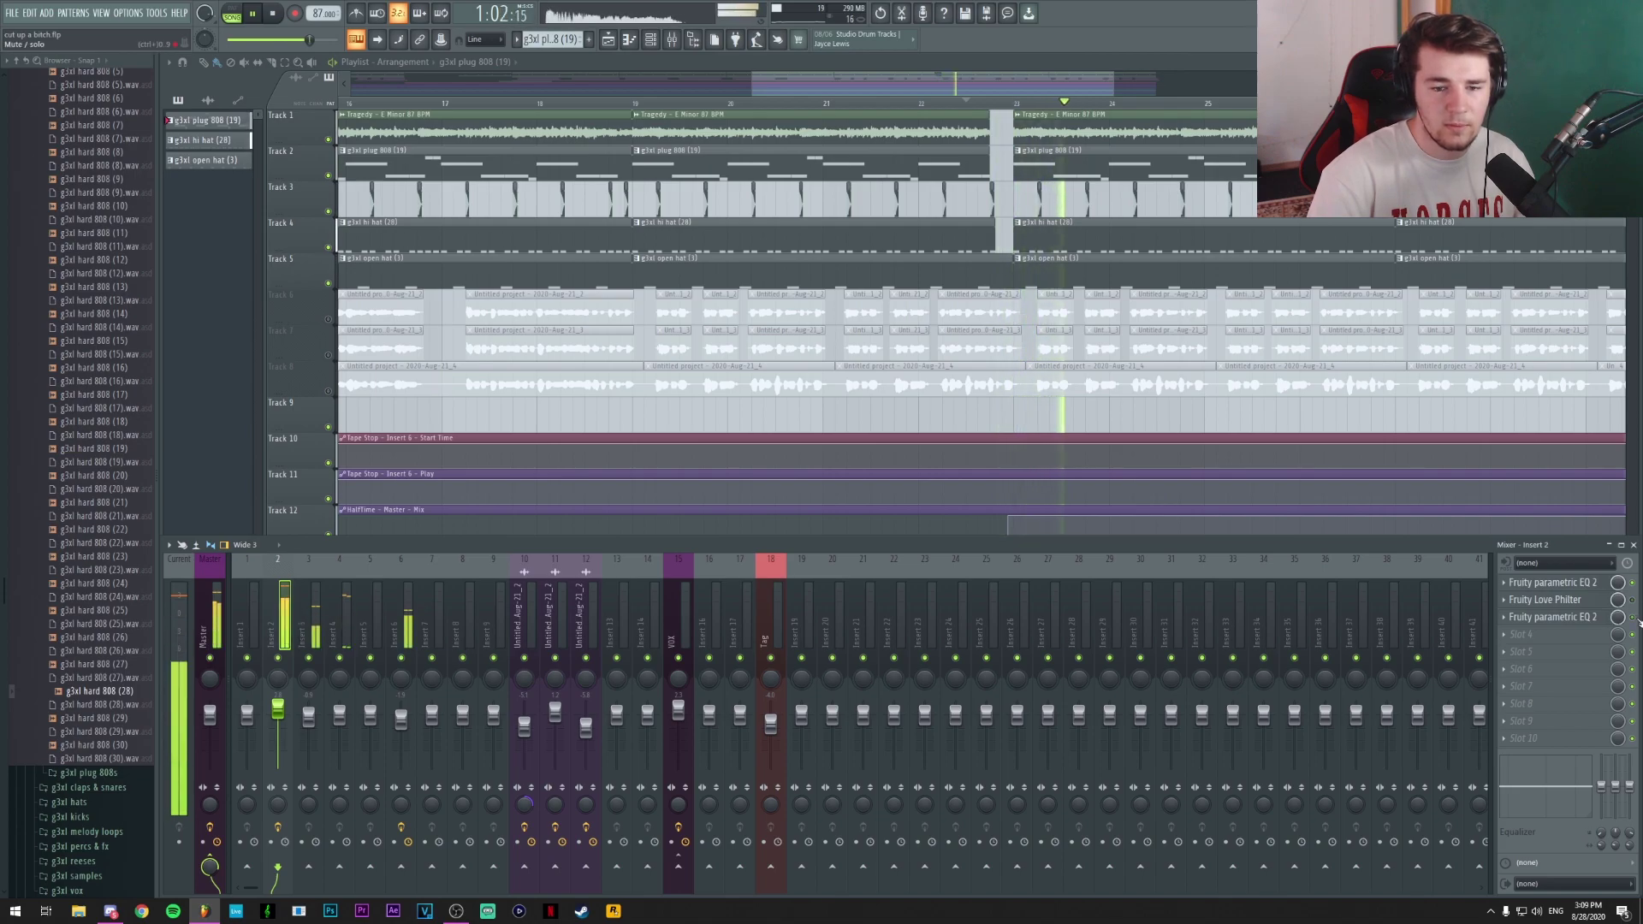
pyautogui.press('space')
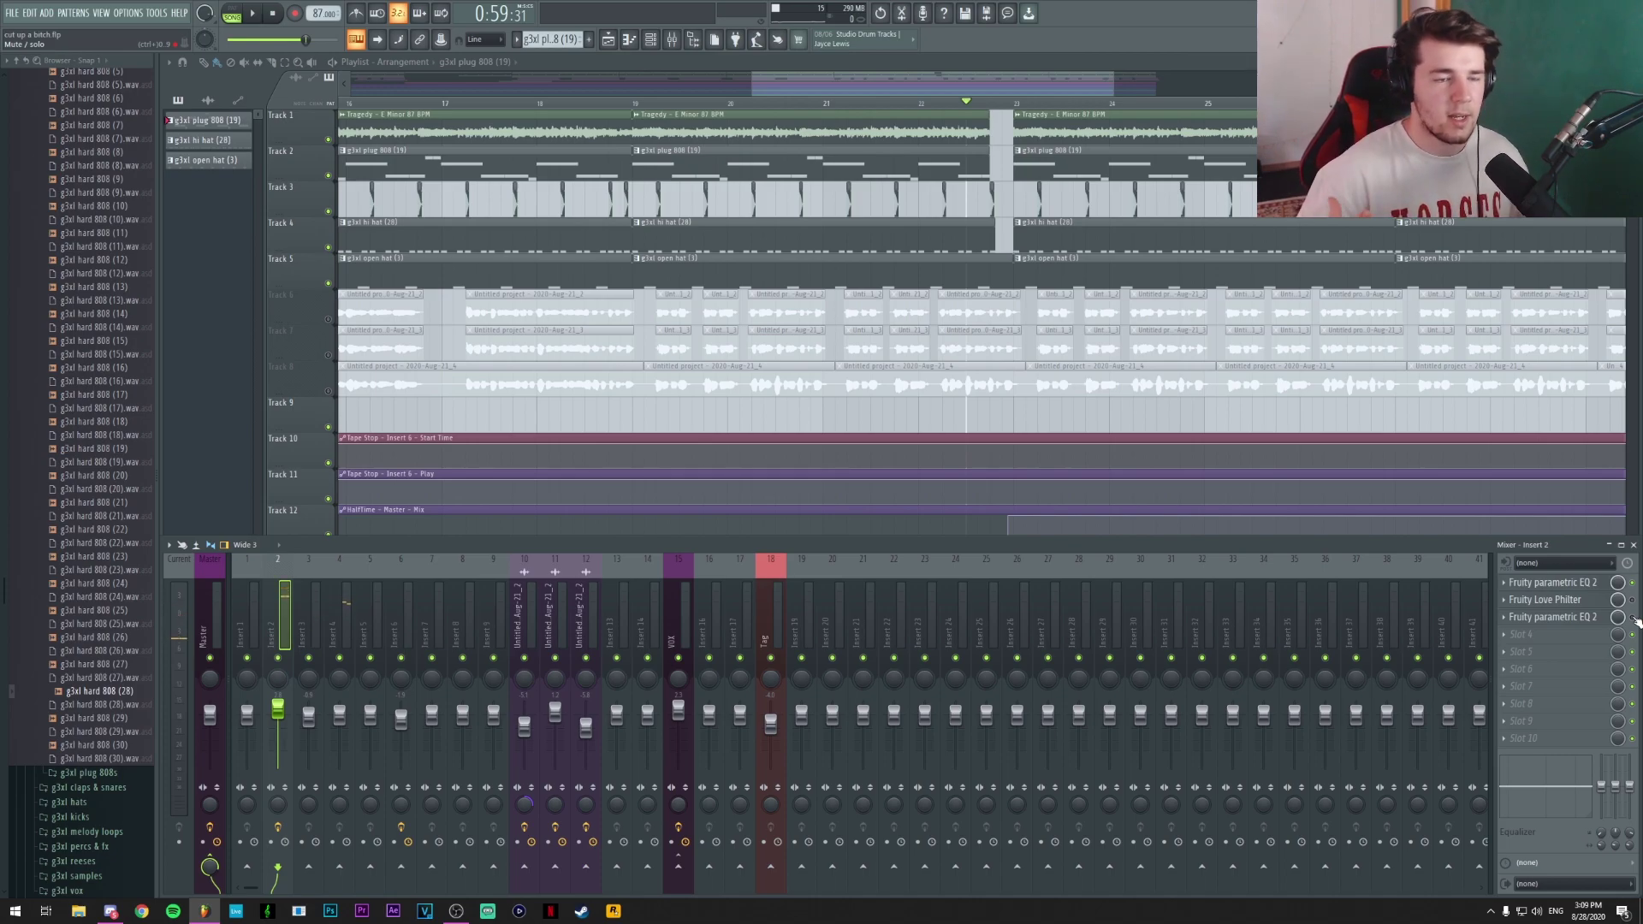
# - Reopen Fruity Love Philter on Insert 2, review its waveshaping lowpass setup and close it
pyautogui.click(1573, 607)
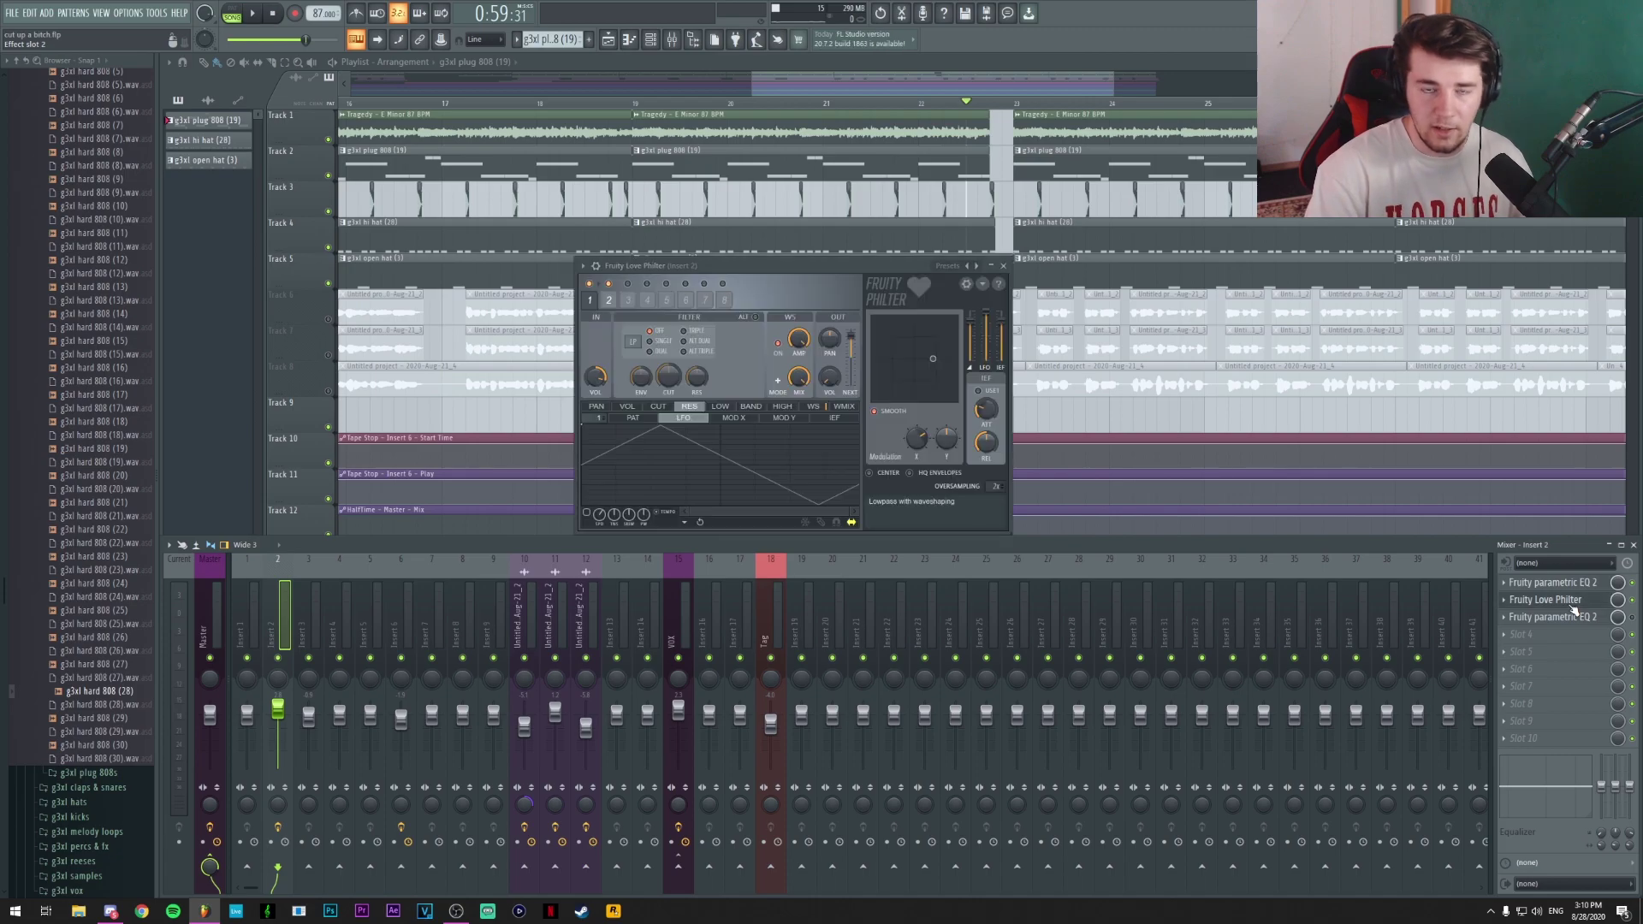
pyautogui.click(977, 265)
pyautogui.click(841, 268)
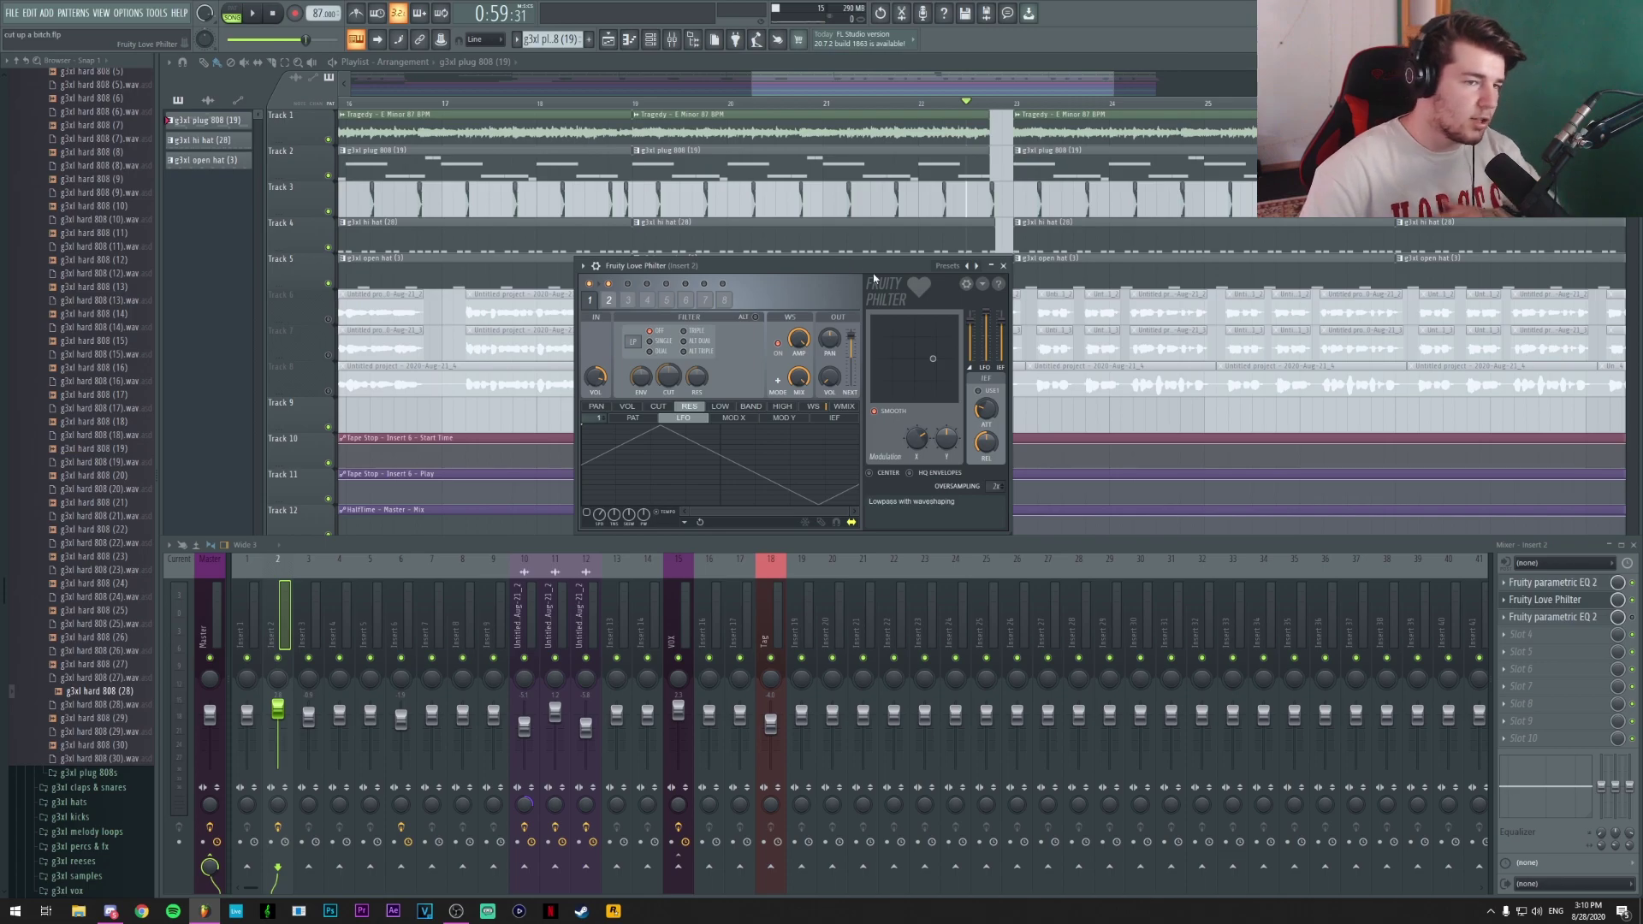
pyautogui.click(1003, 265)
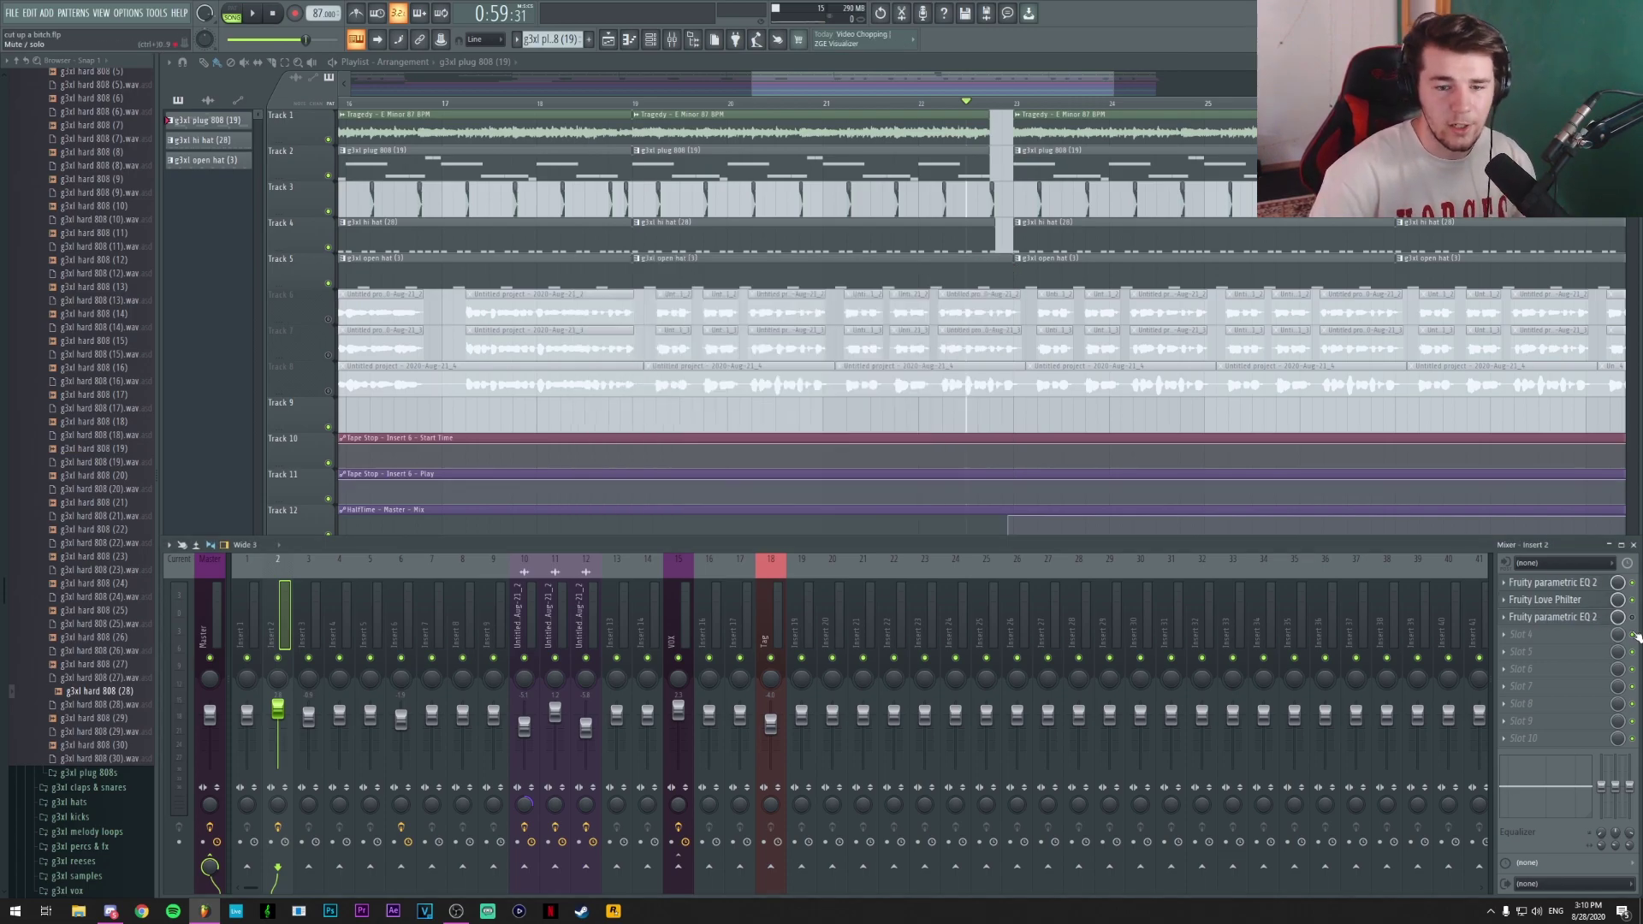
# - Open the second Fruity parametric EQ 2 on Insert 2, watch its spectrum while playing the transition, and close it
pyautogui.click(1549, 617)
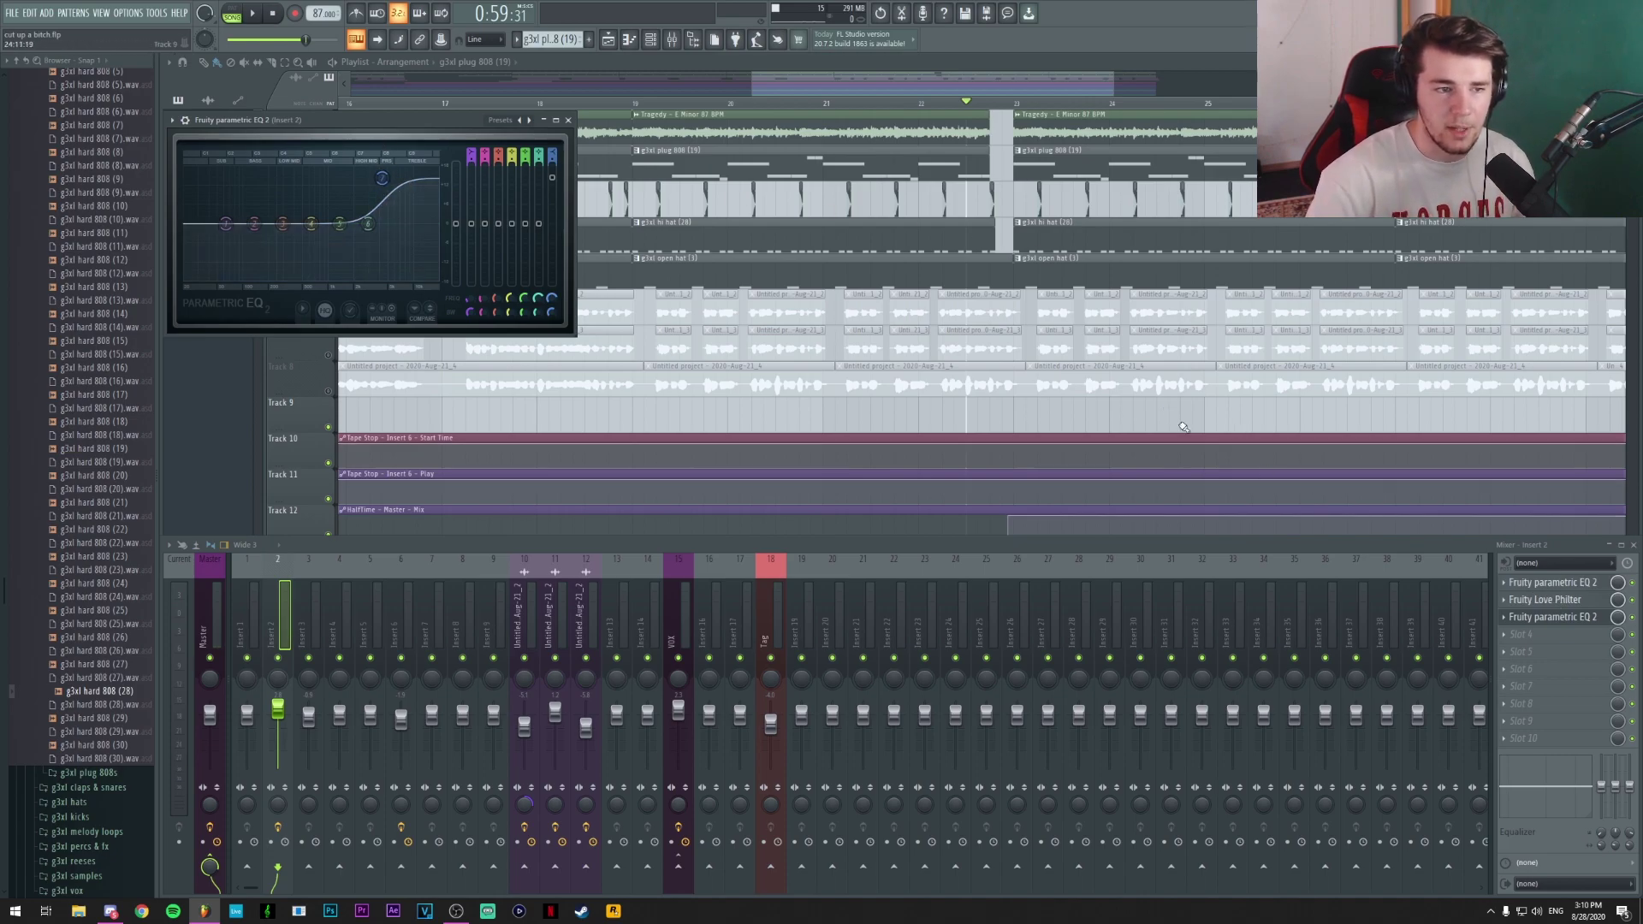
pyautogui.press('space')
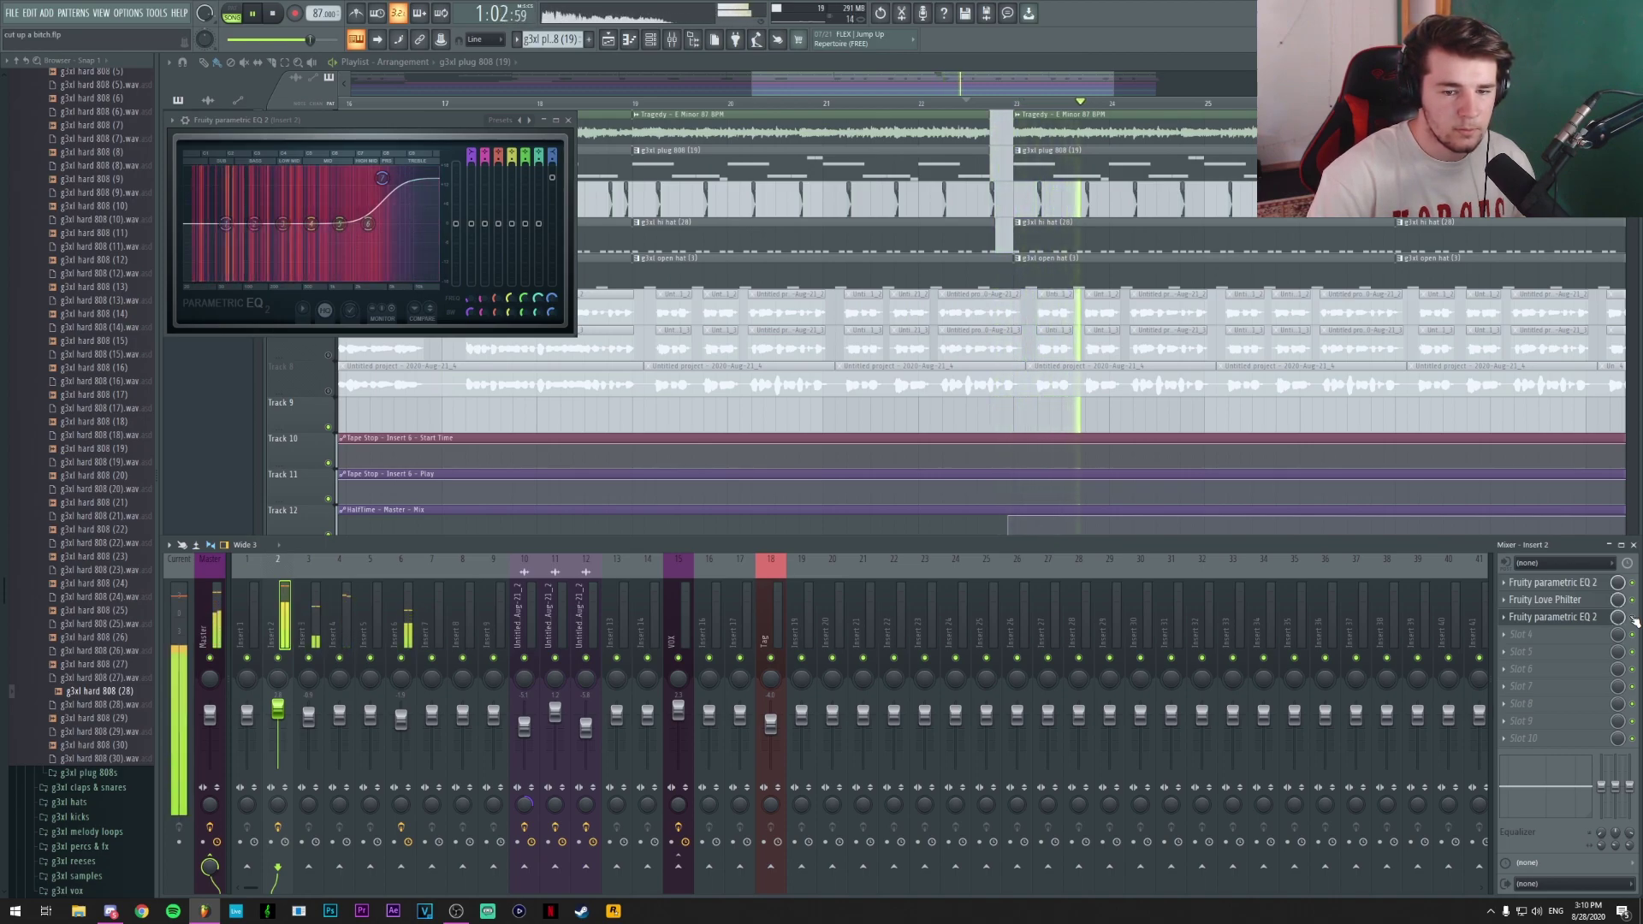
pyautogui.press('space')
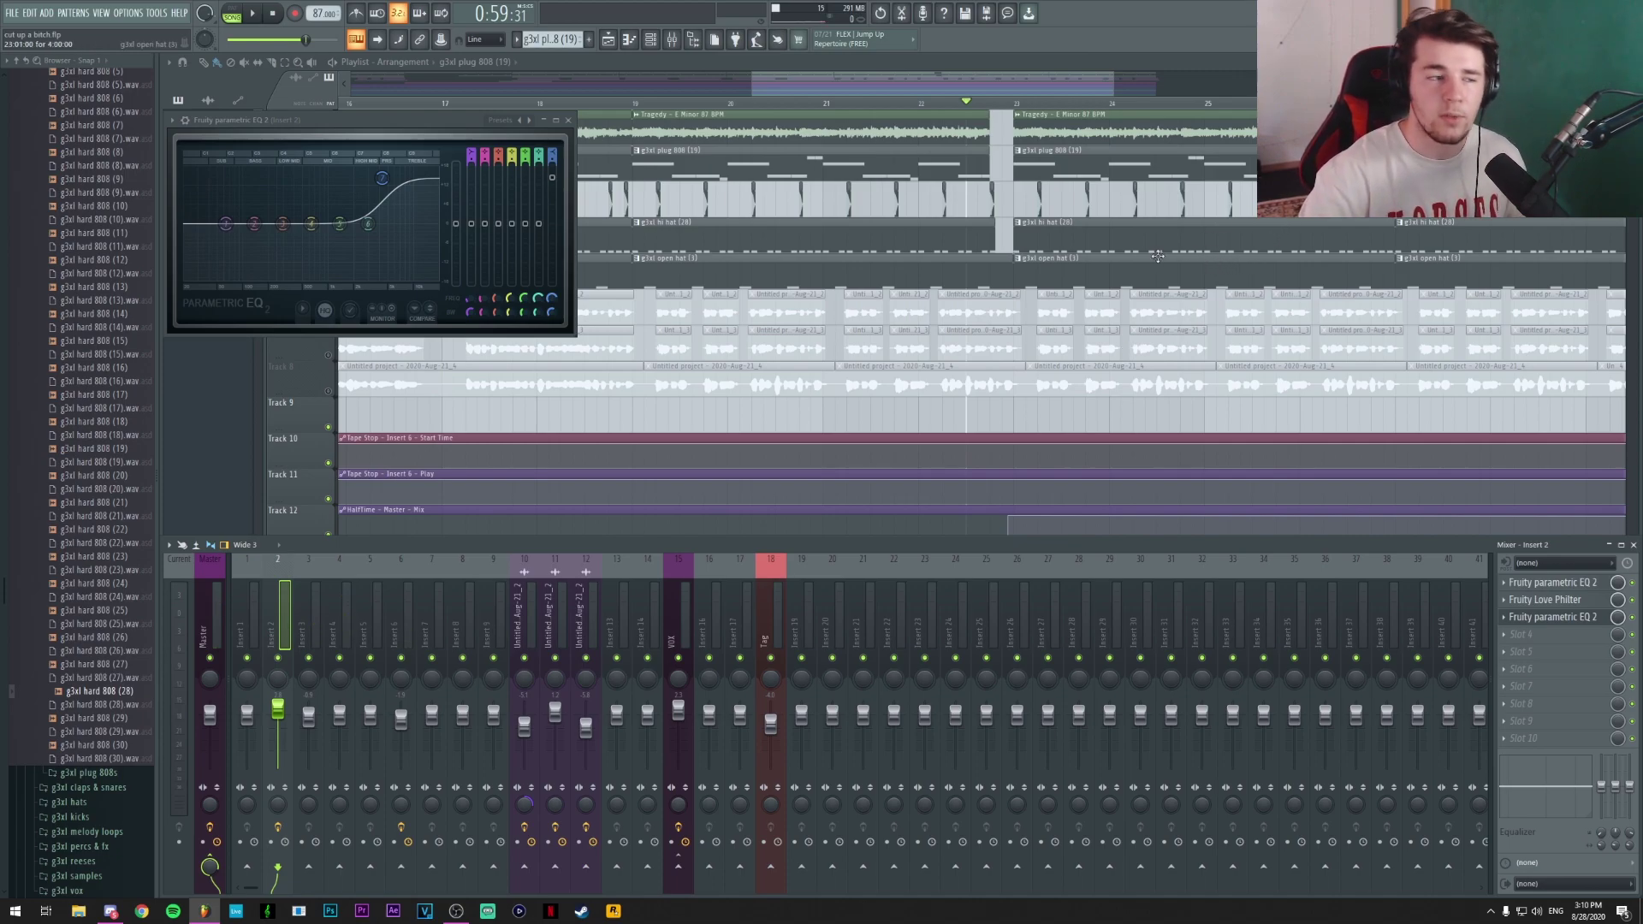
pyautogui.click(568, 119)
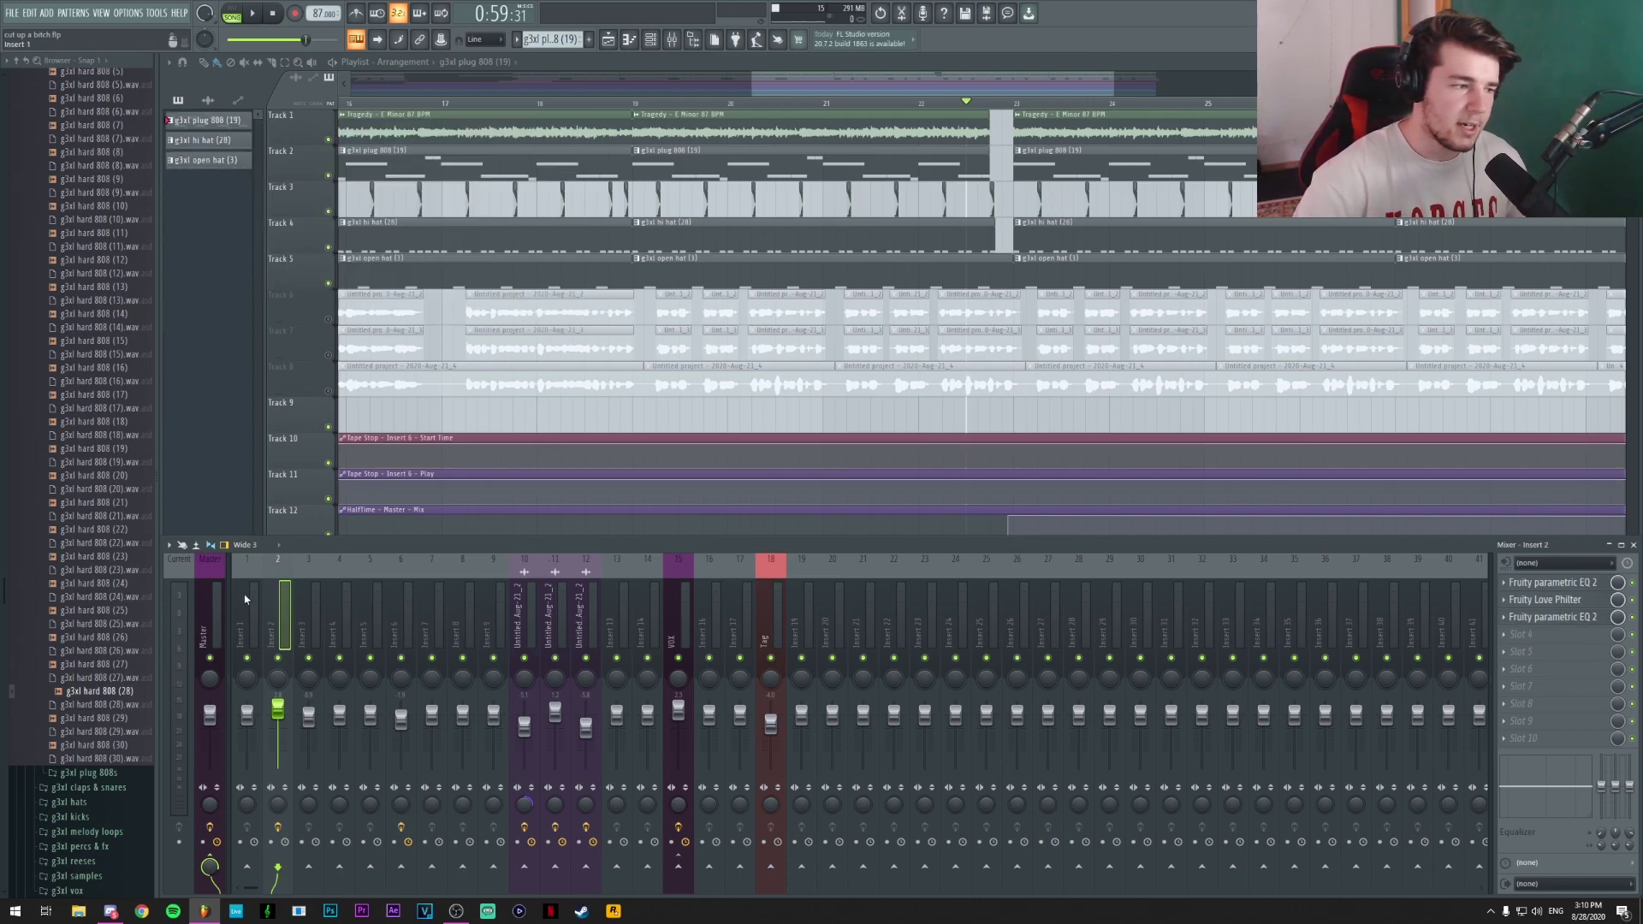
# - Select the Master channel and play the intro from bar 1 through the automation changes at bar 3
pyautogui.click(211, 603)
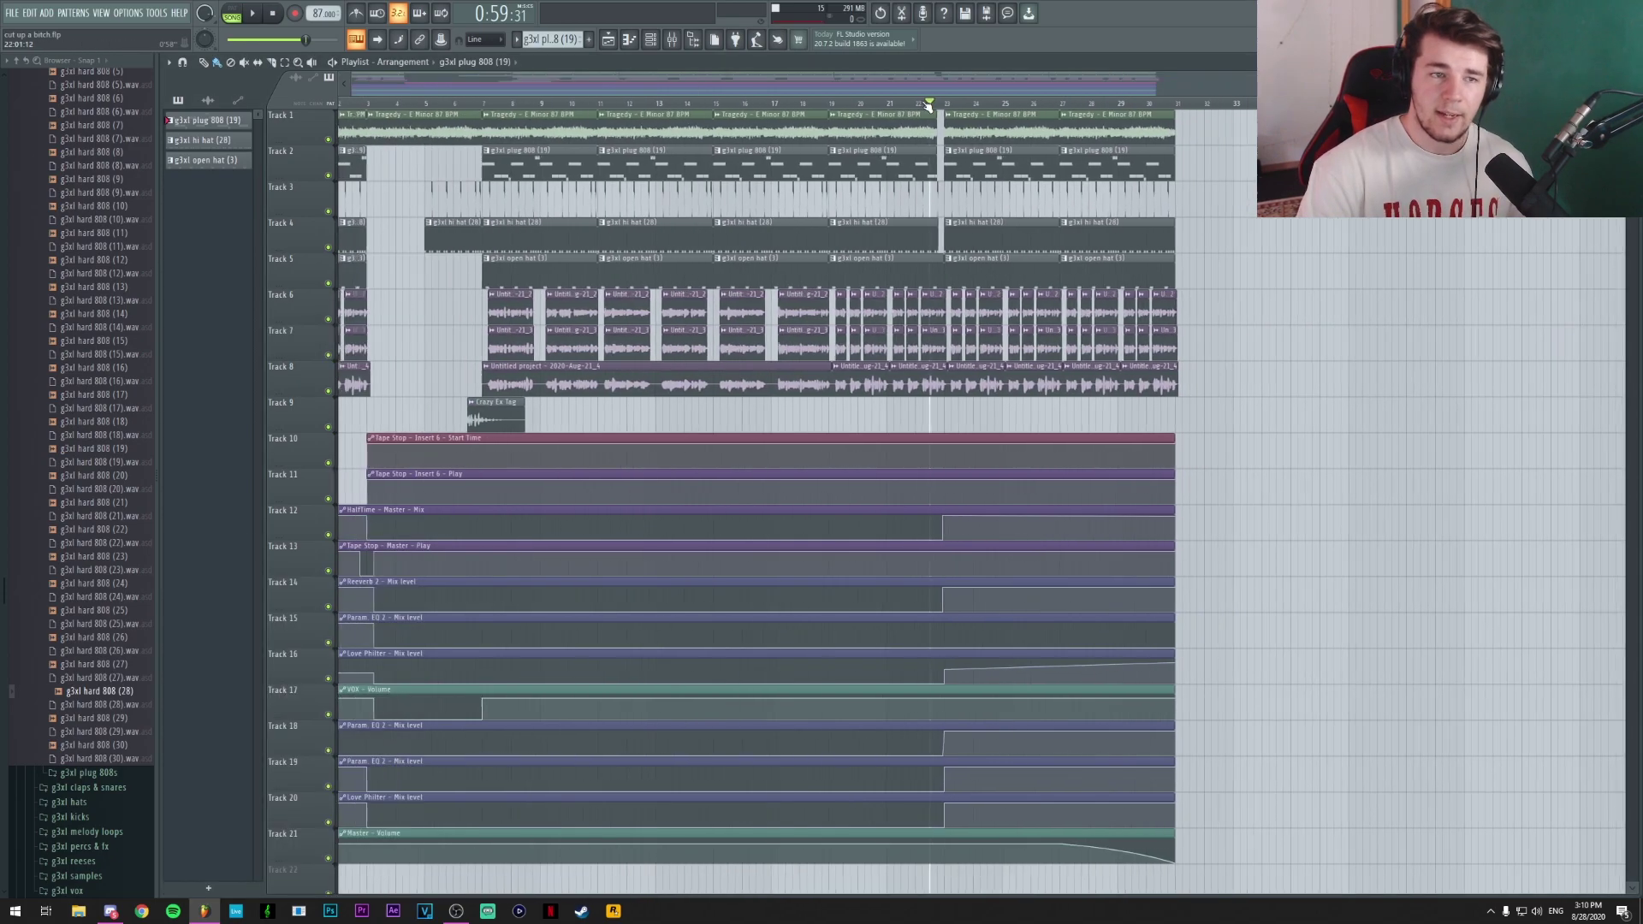
pyautogui.scroll(-1, 923, 112)
pyautogui.press('space')
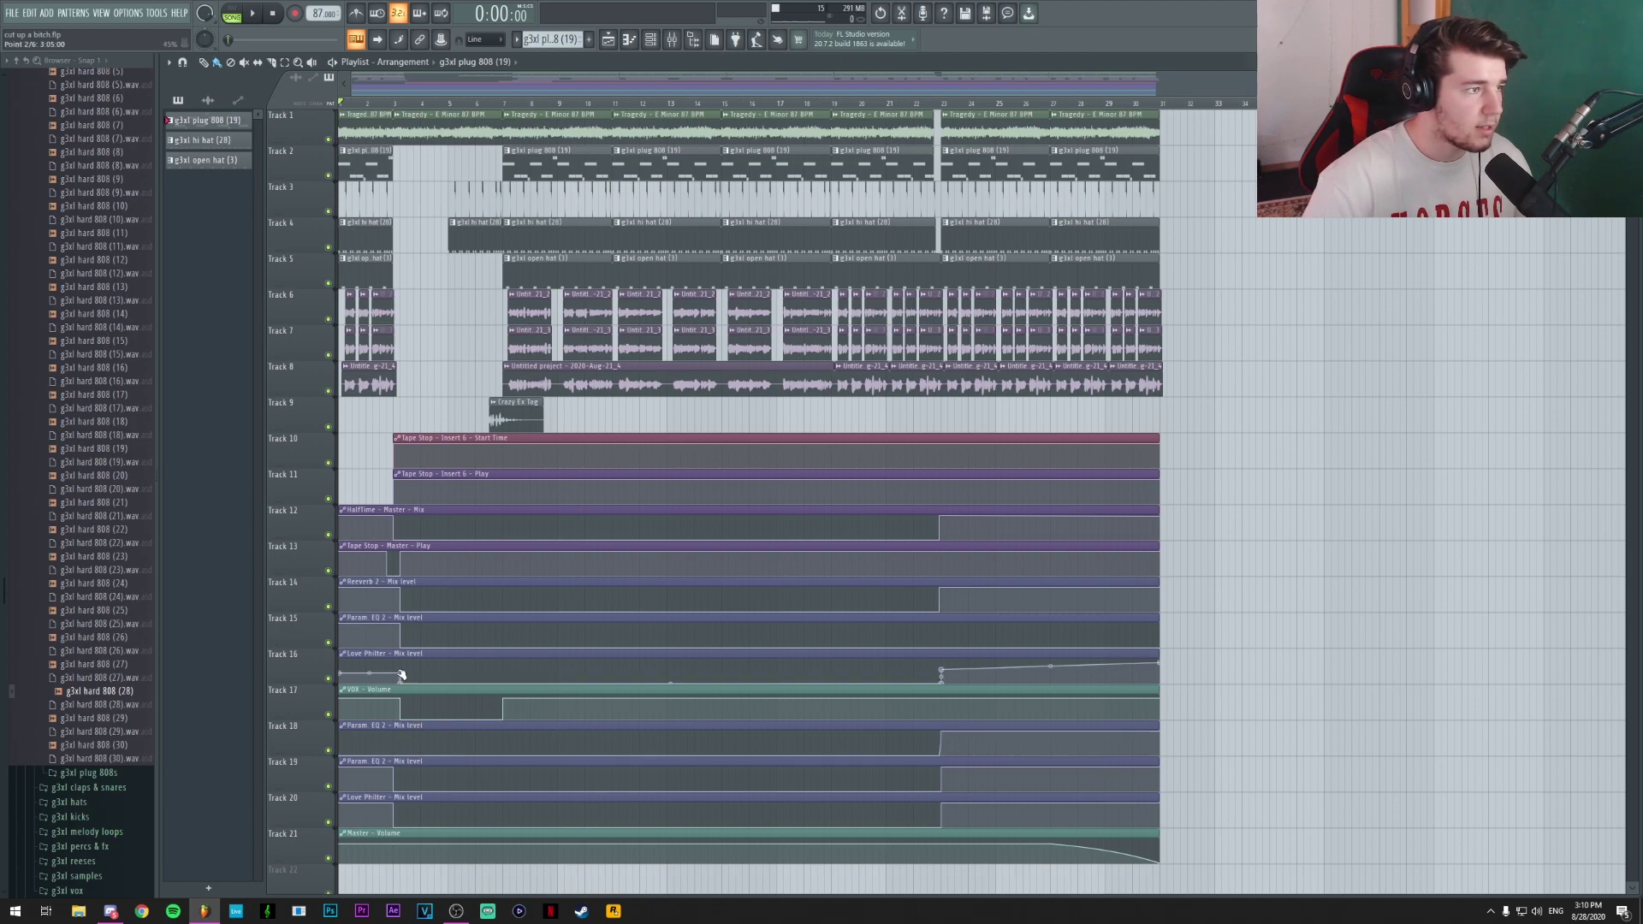
pyautogui.scroll(4, 462, 106)
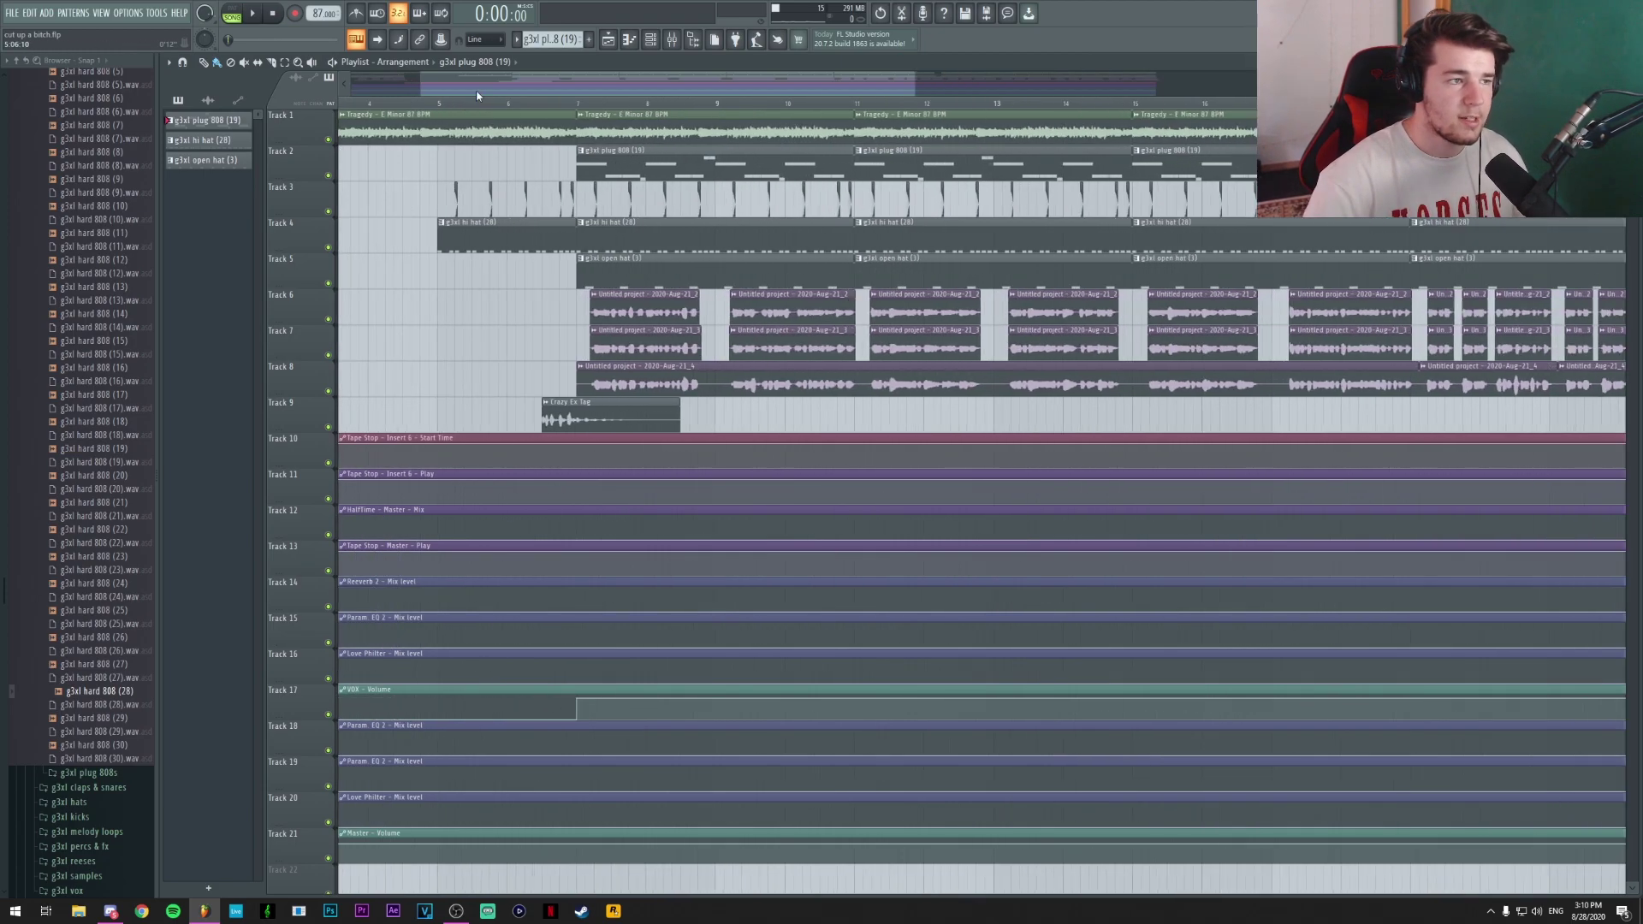
pyautogui.scroll(2, 394, 101)
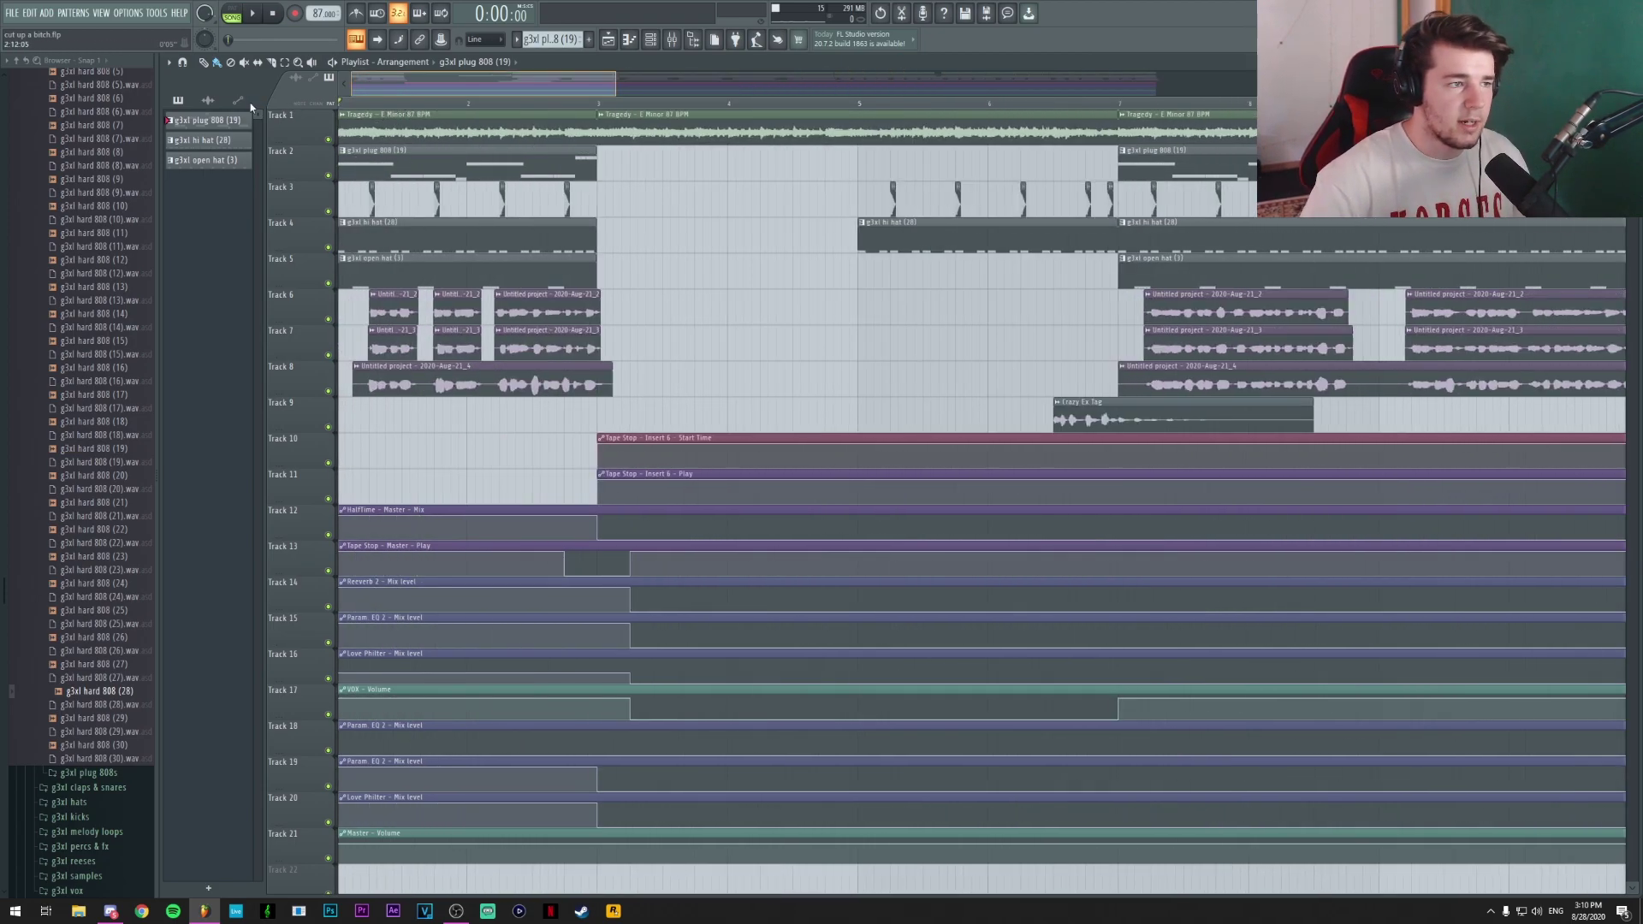
pyautogui.press('space')
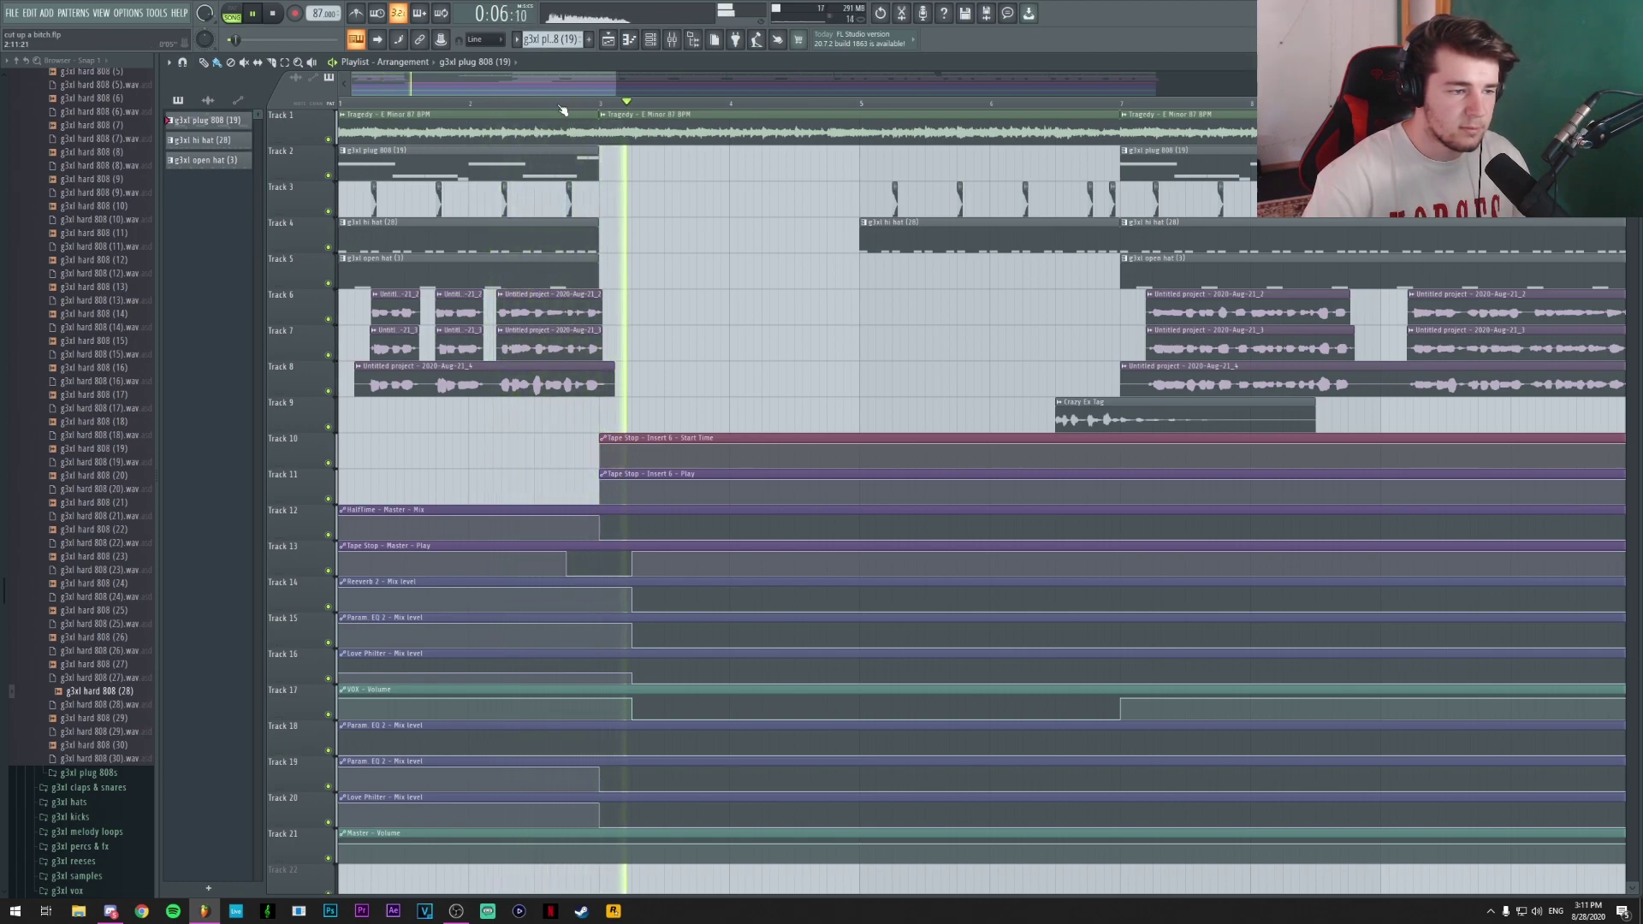
pyautogui.press('space')
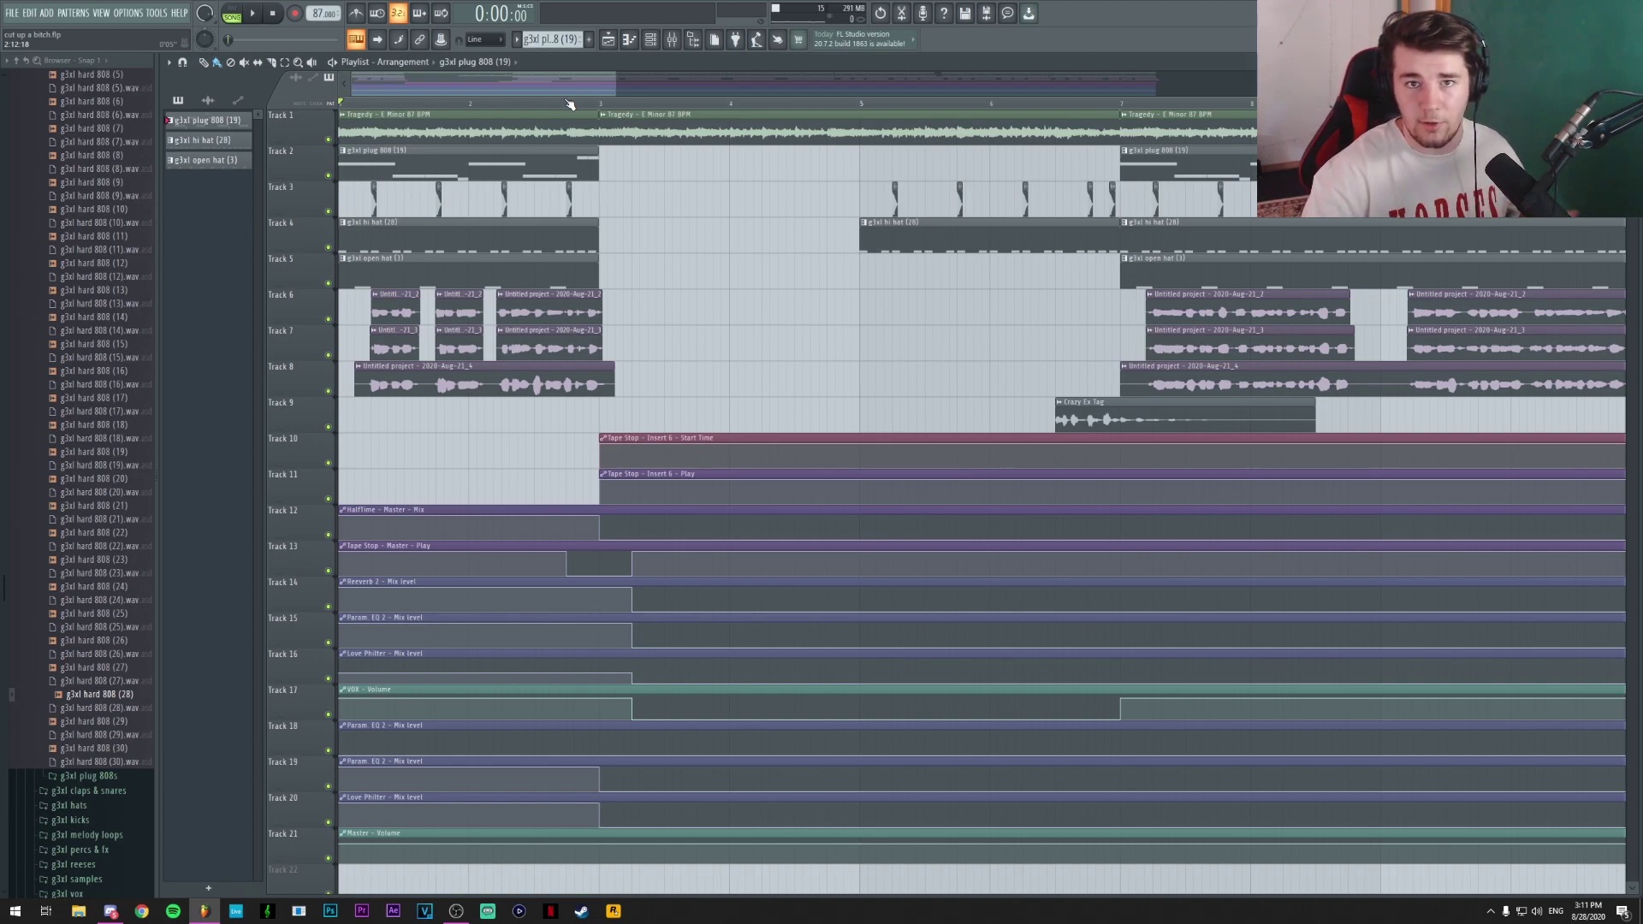
# - Show the full arrangement with the mixer, inspect the first Fruity parametric EQ 2 on the Master channel and close it
pyautogui.scroll(-5, 623, 103)
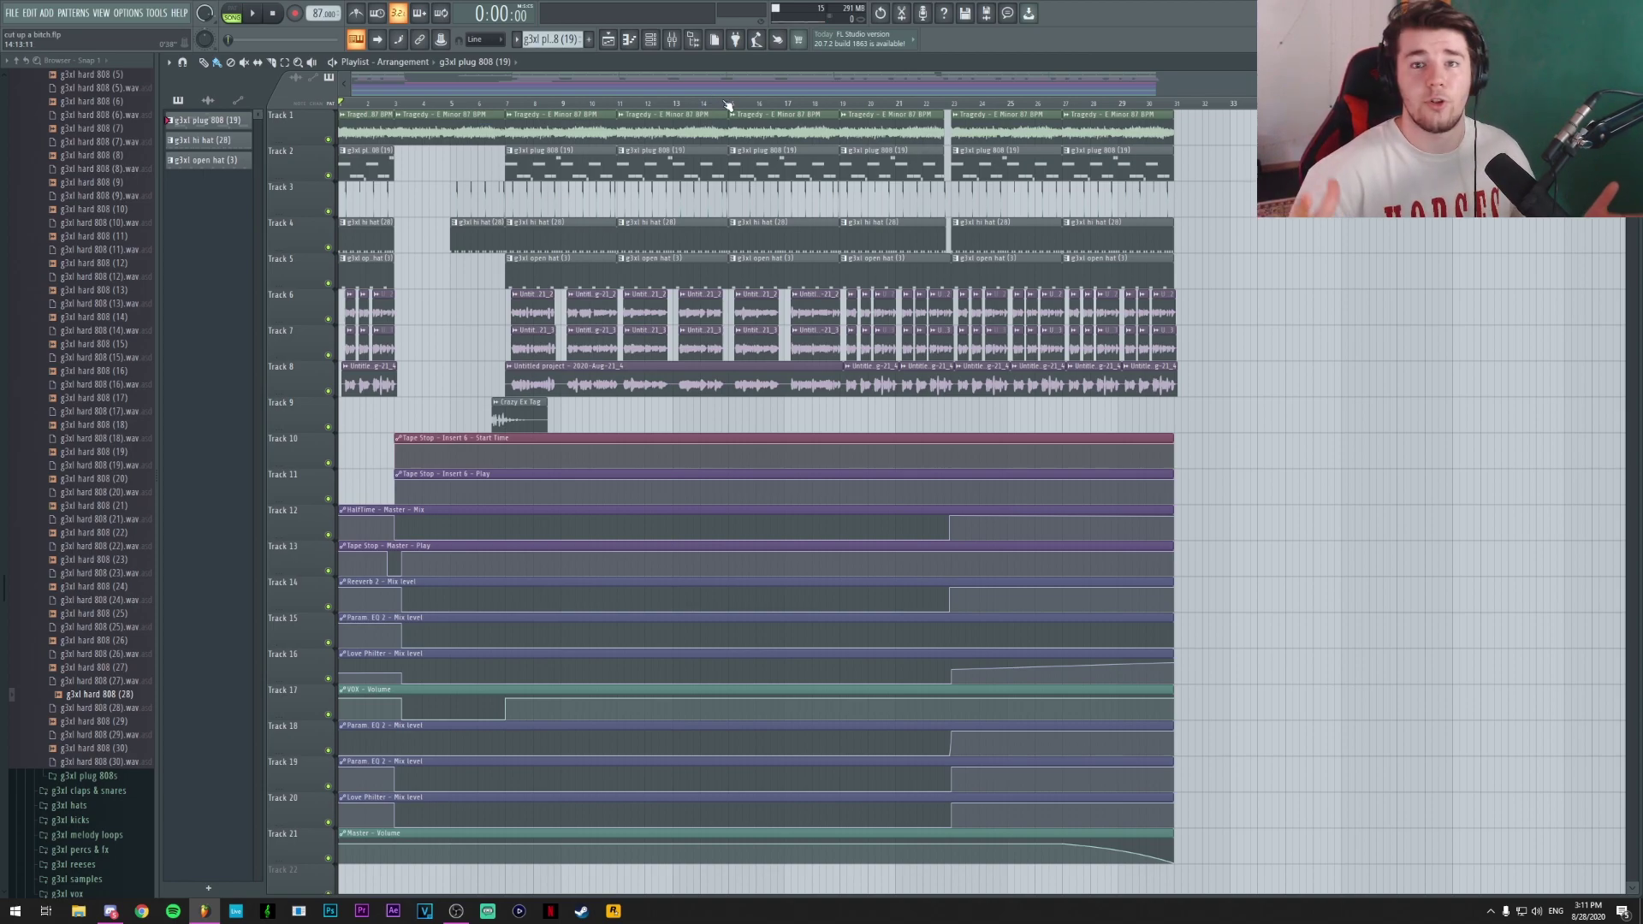
pyautogui.click(672, 41)
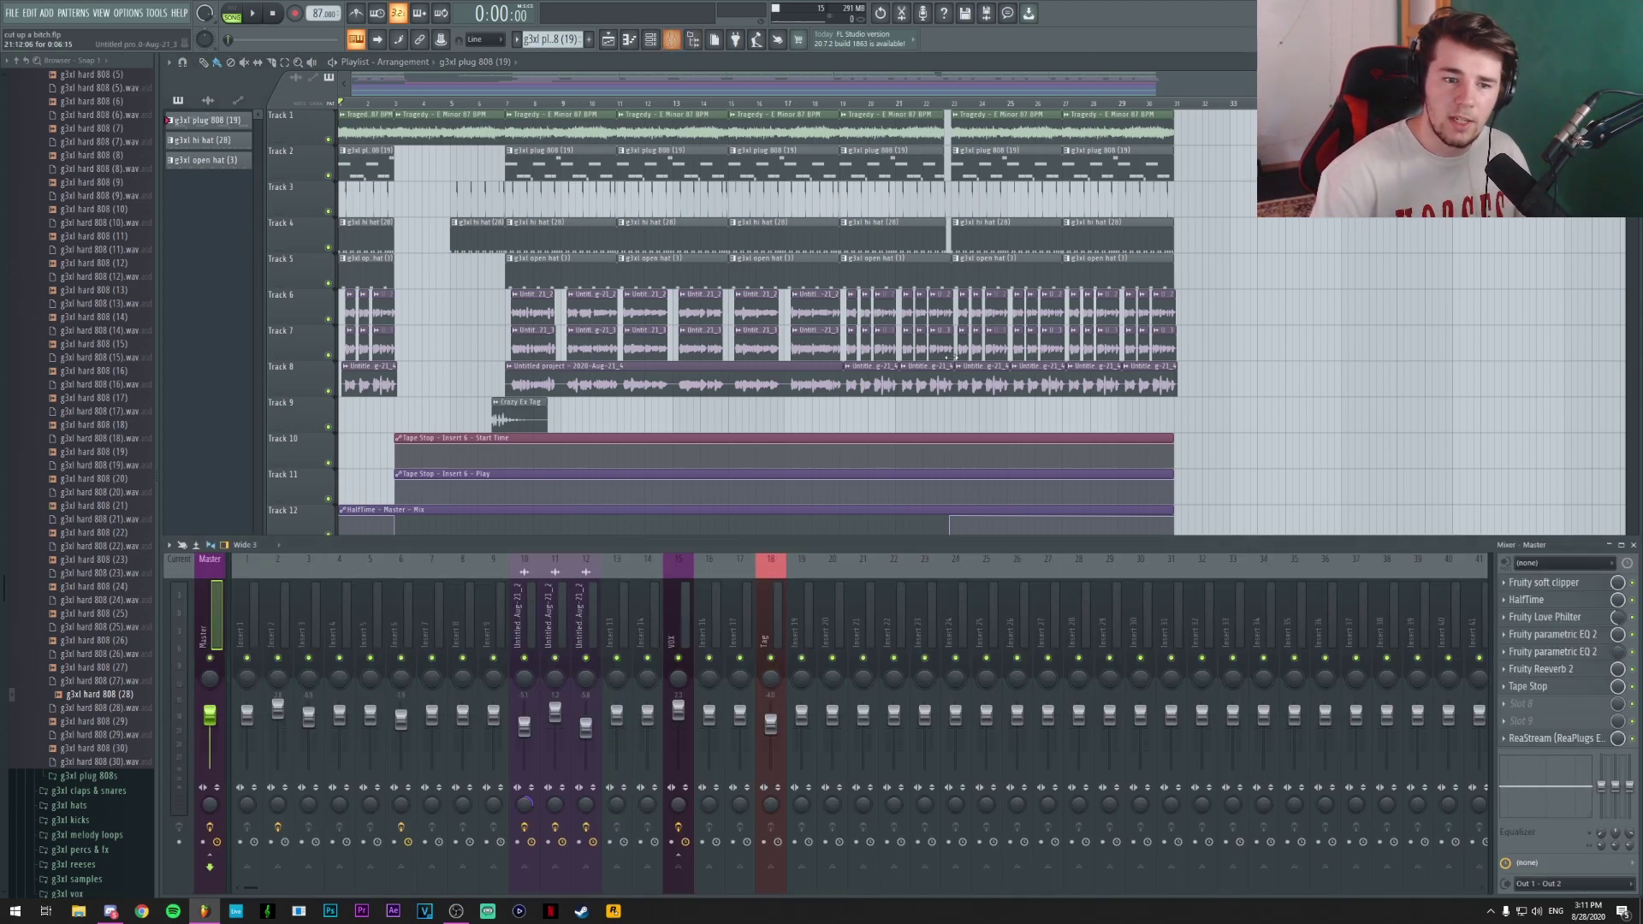
pyautogui.moveTo(790, 222); pyautogui.dragTo(750, 229)
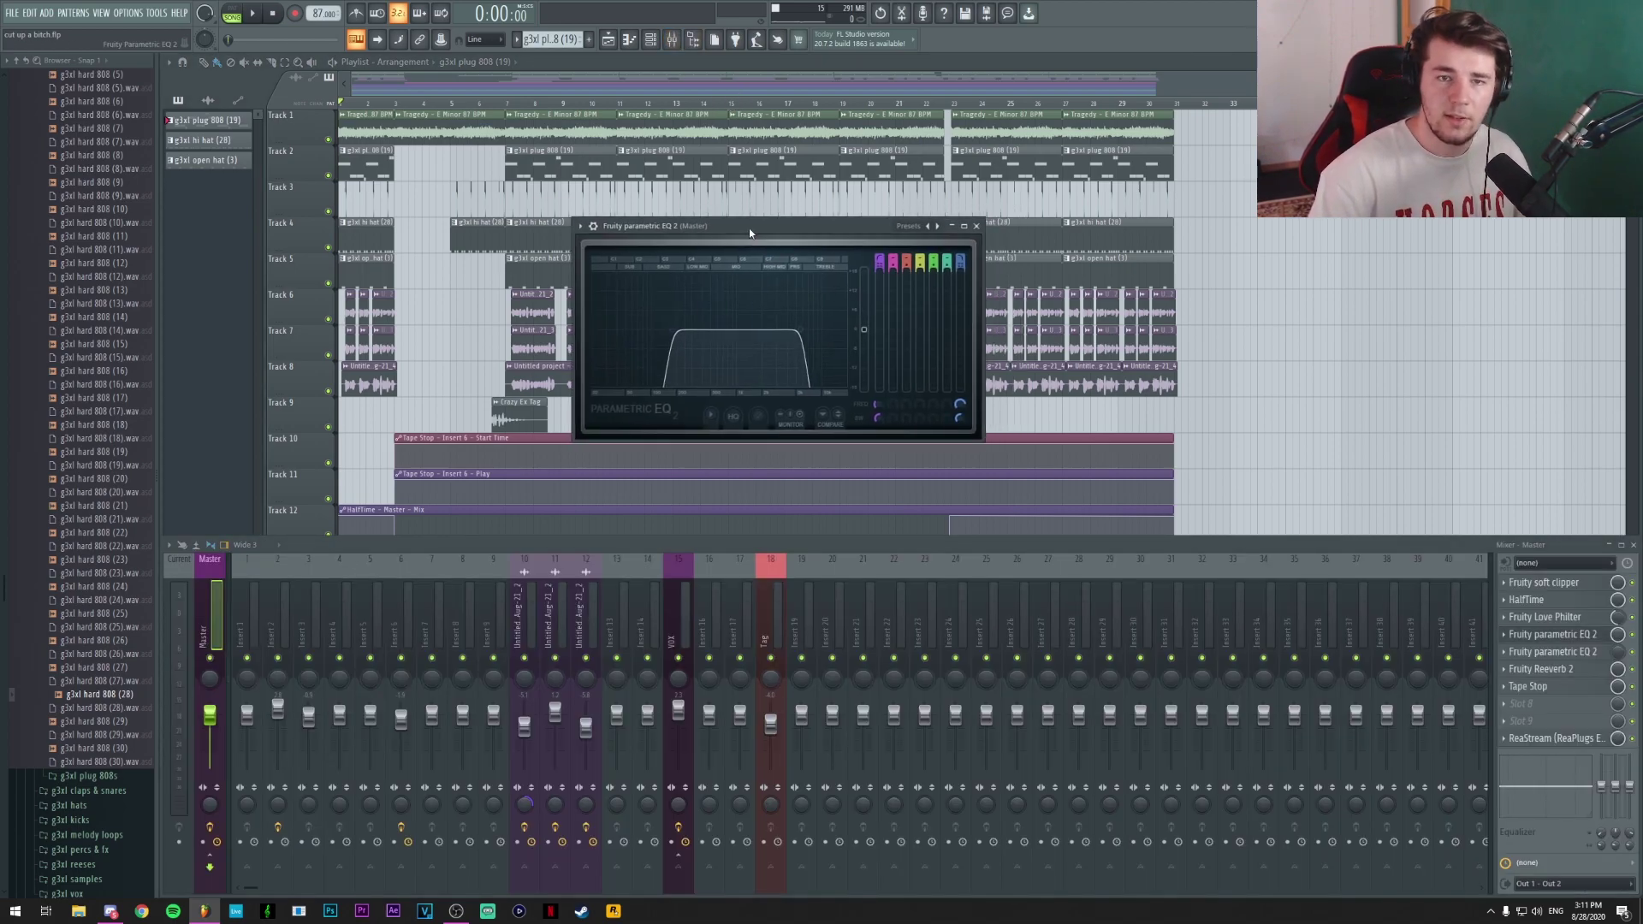
pyautogui.click(976, 226)
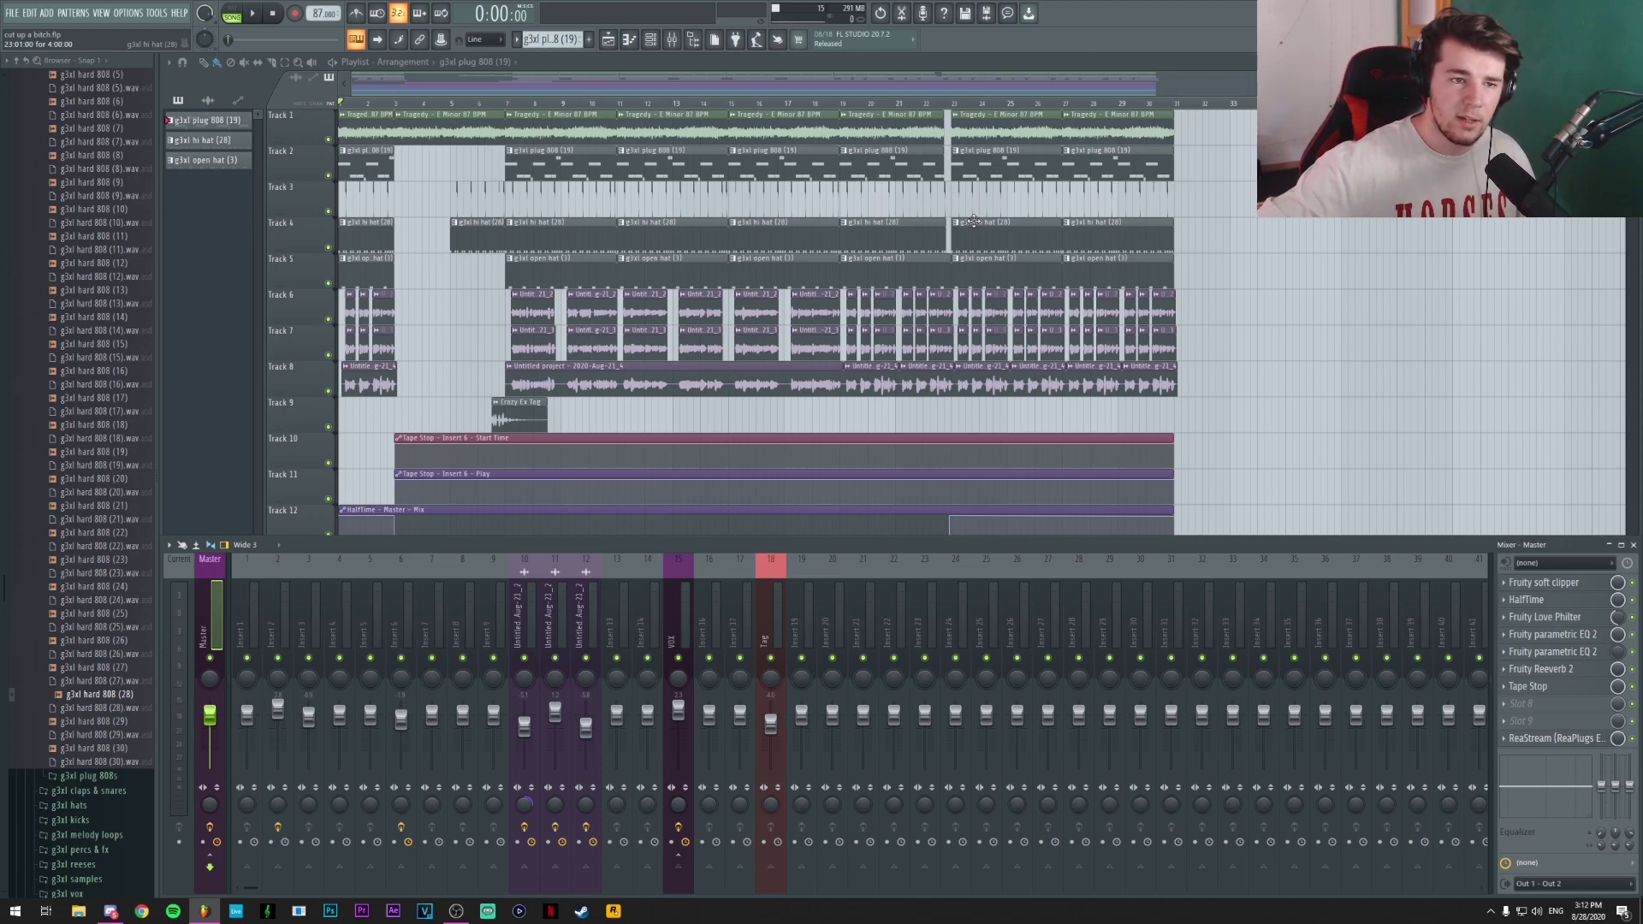
# - Switch to the browser and play the YouTube video "Ski Mask The Slump God - Foot Fungus" as a reference
pyautogui.hotkey('alt', 'Tab')
pyautogui.click(291, 549)
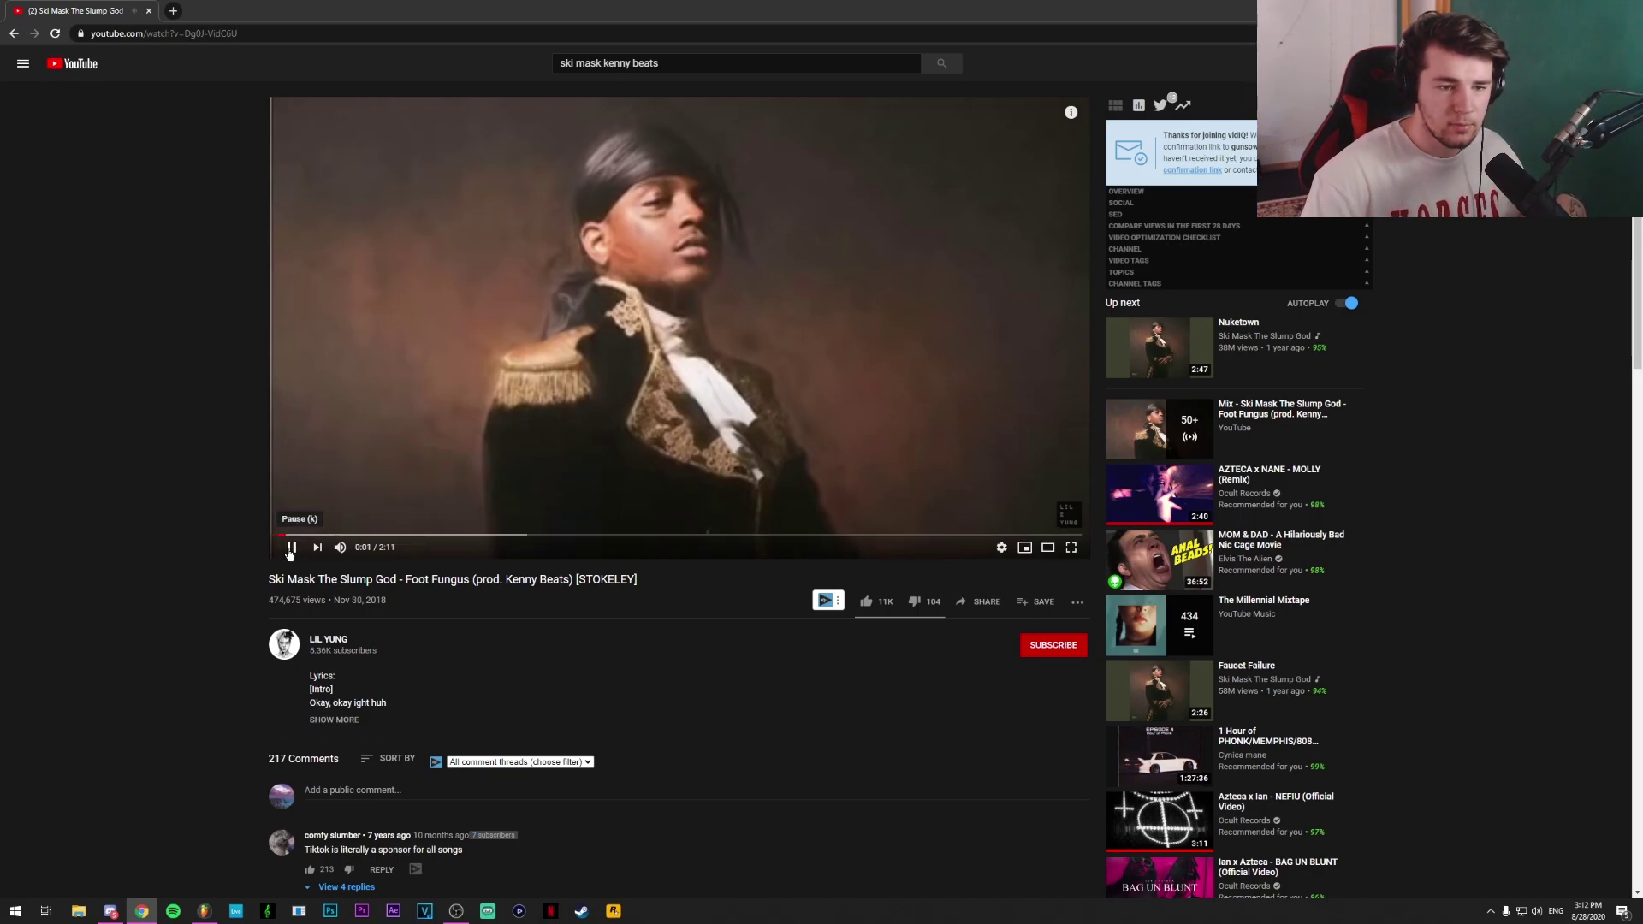